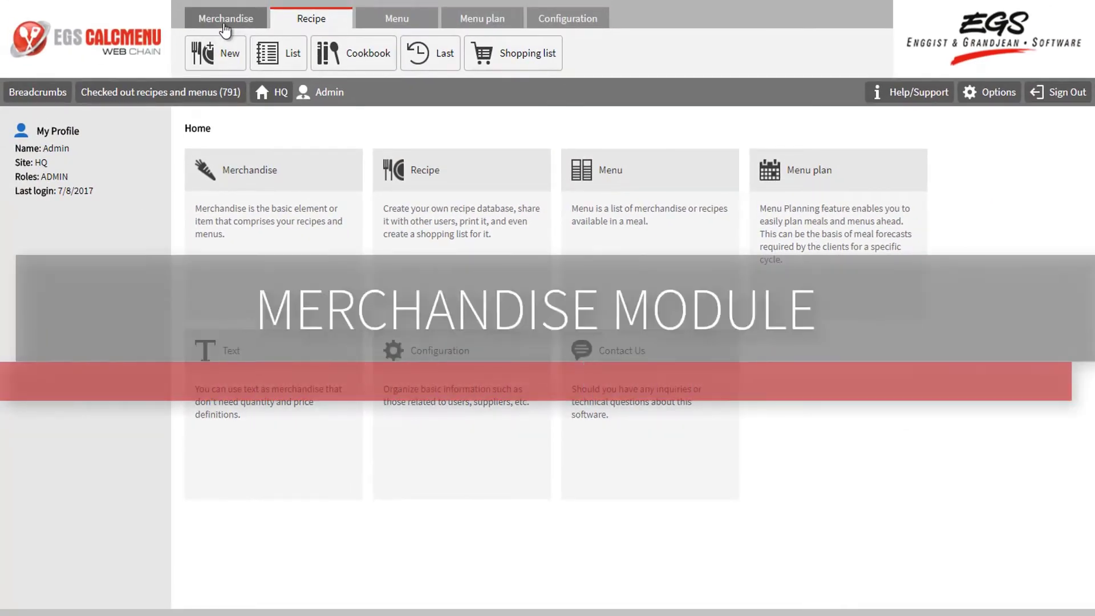
Open the Merchandise list and search for items named 'prawn'
left_click(226, 20)
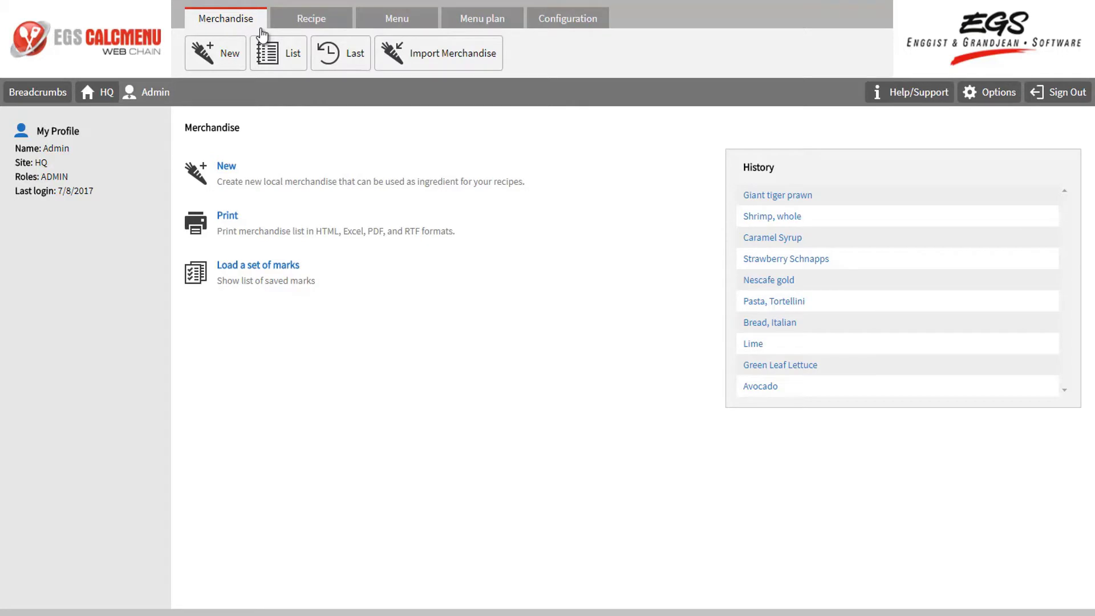
left_click(286, 54)
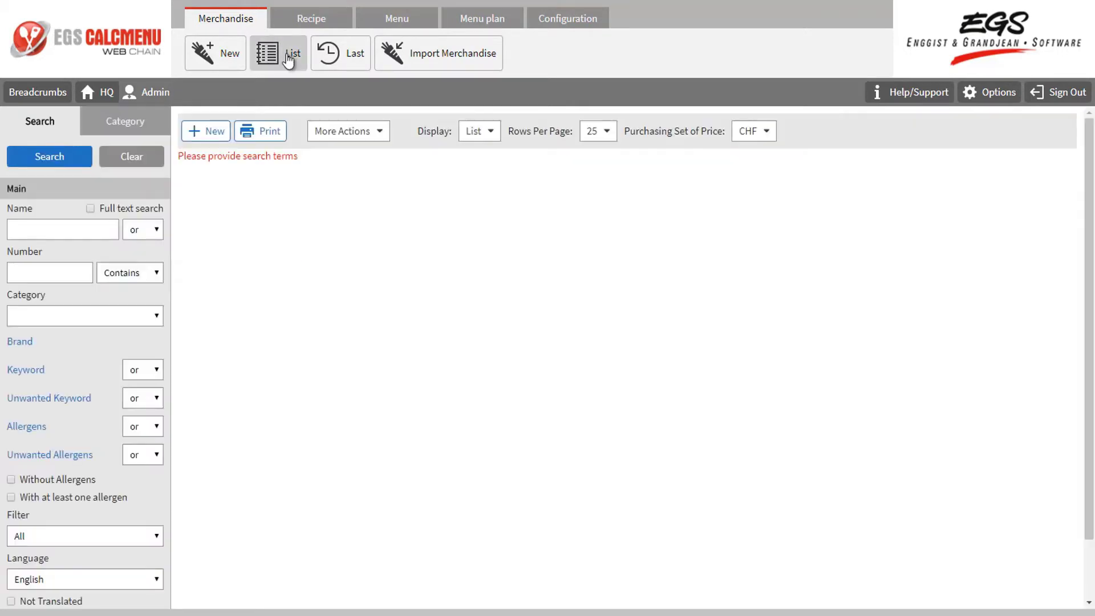
left_click(66, 229)
type("prawn")
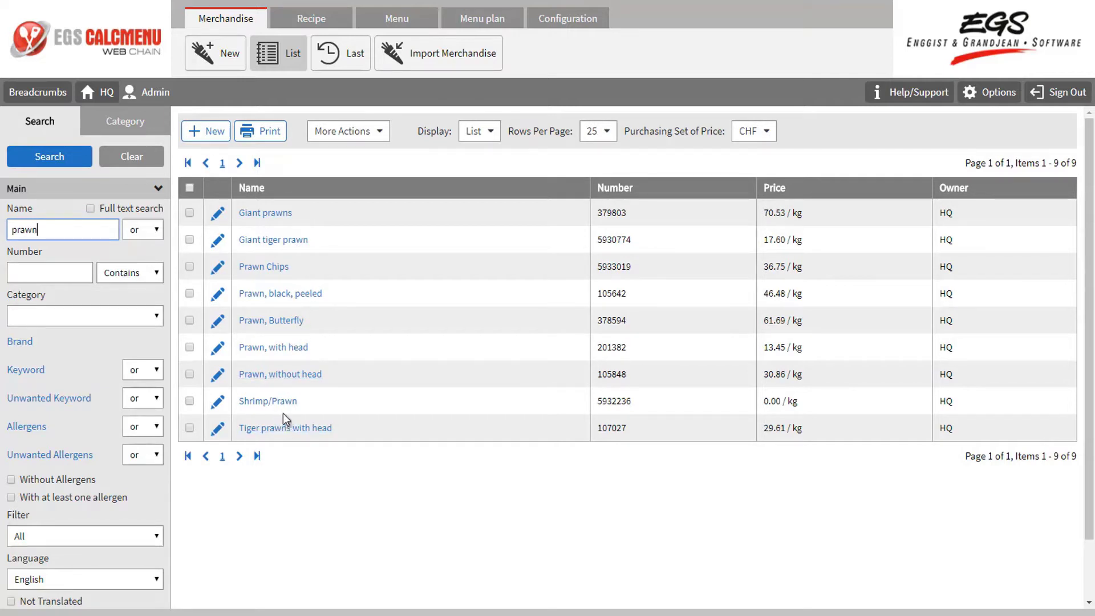
left_click(217, 243)
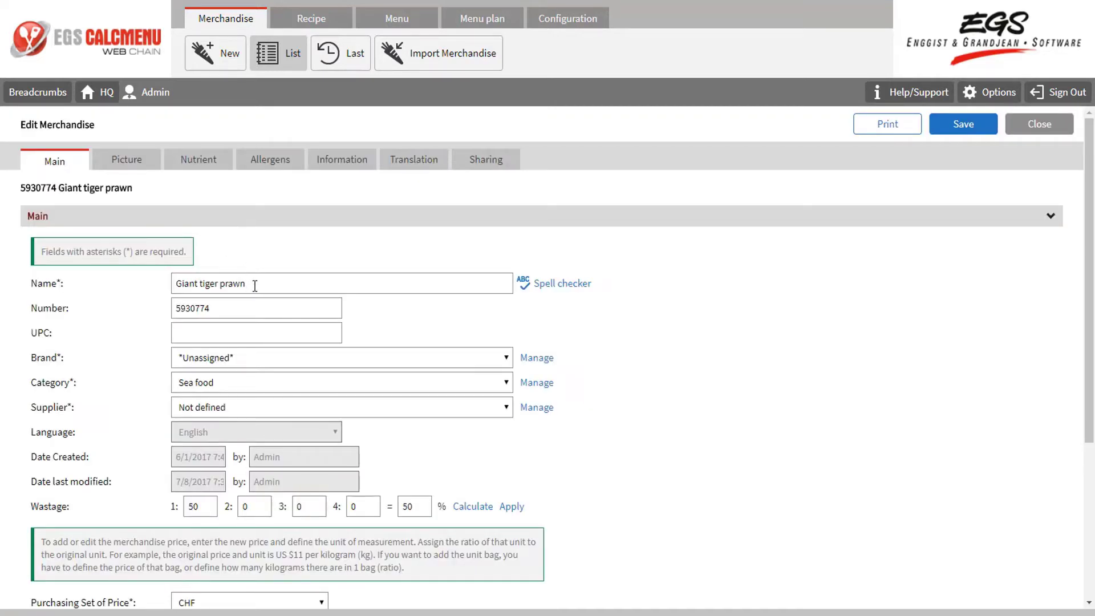
left_click(255, 286)
left_click(223, 309)
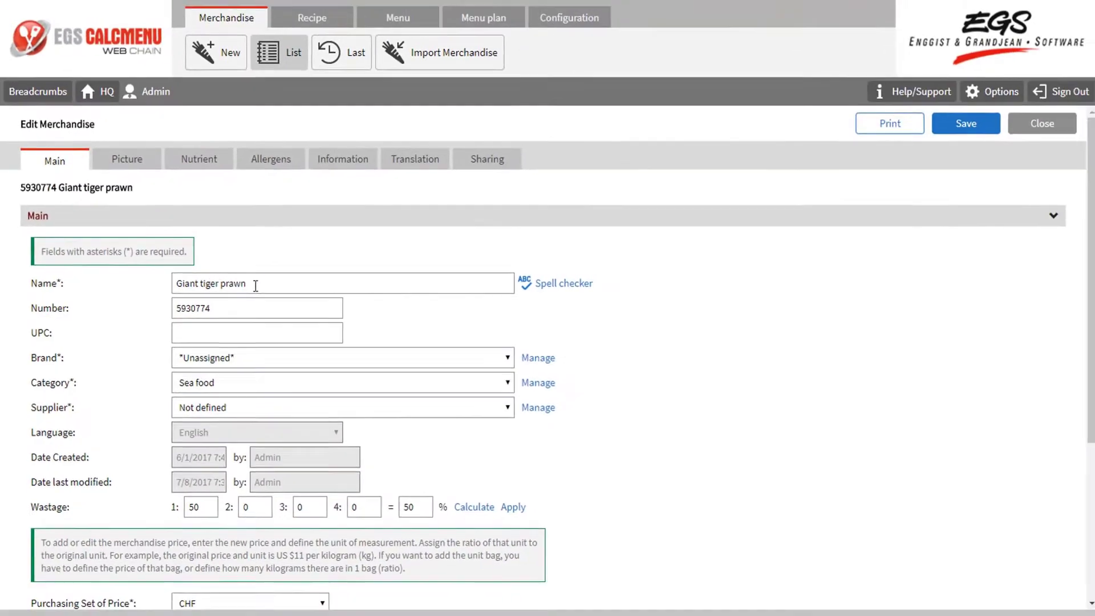
left_click(333, 280)
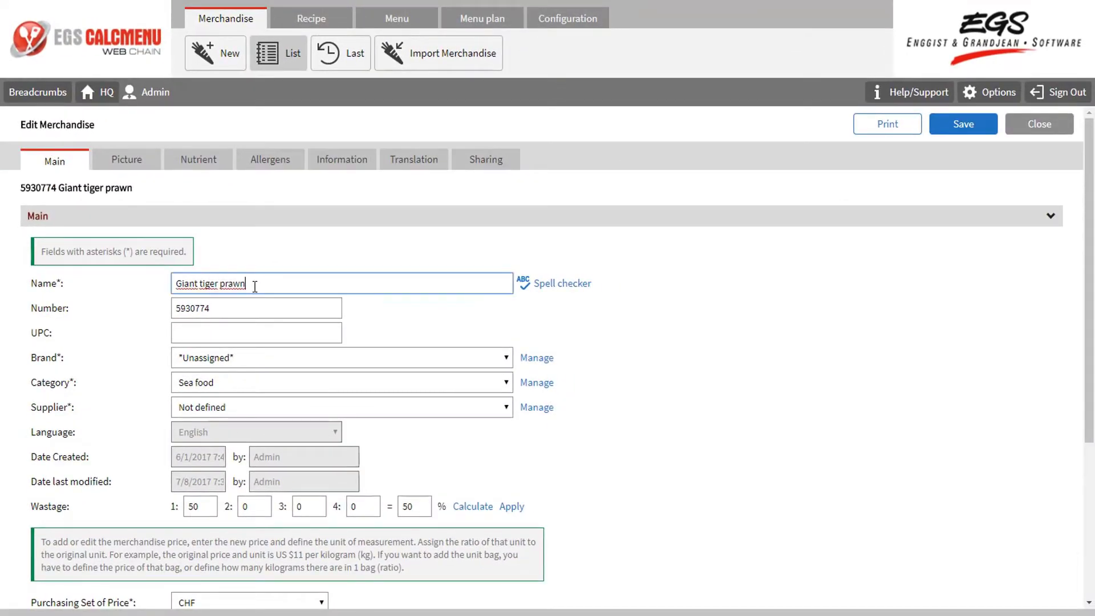
left_click(224, 311)
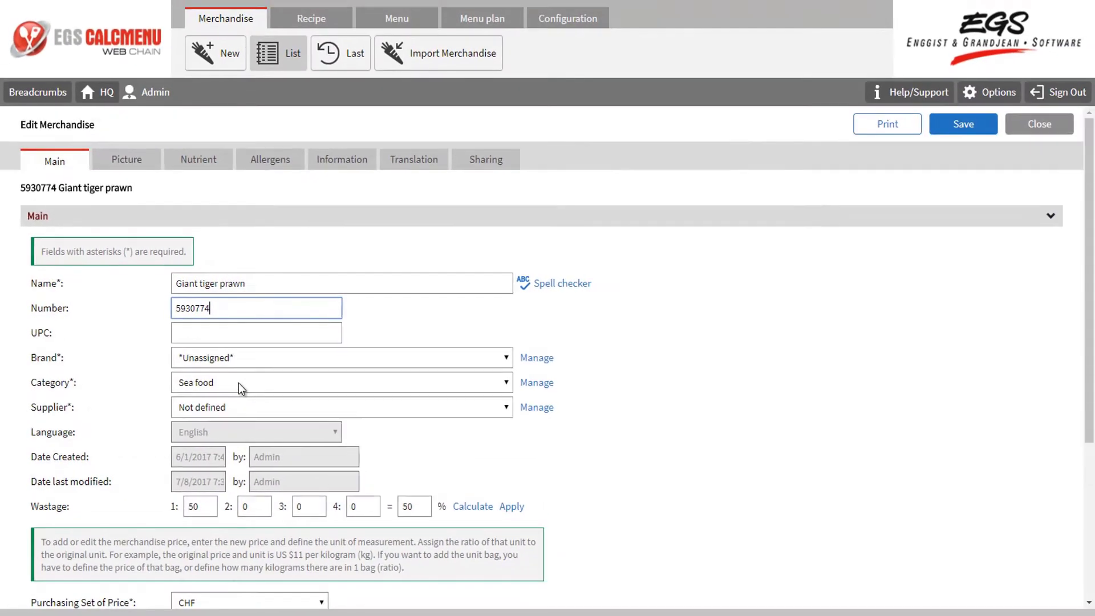
scroll(239, 382, "down", 1)
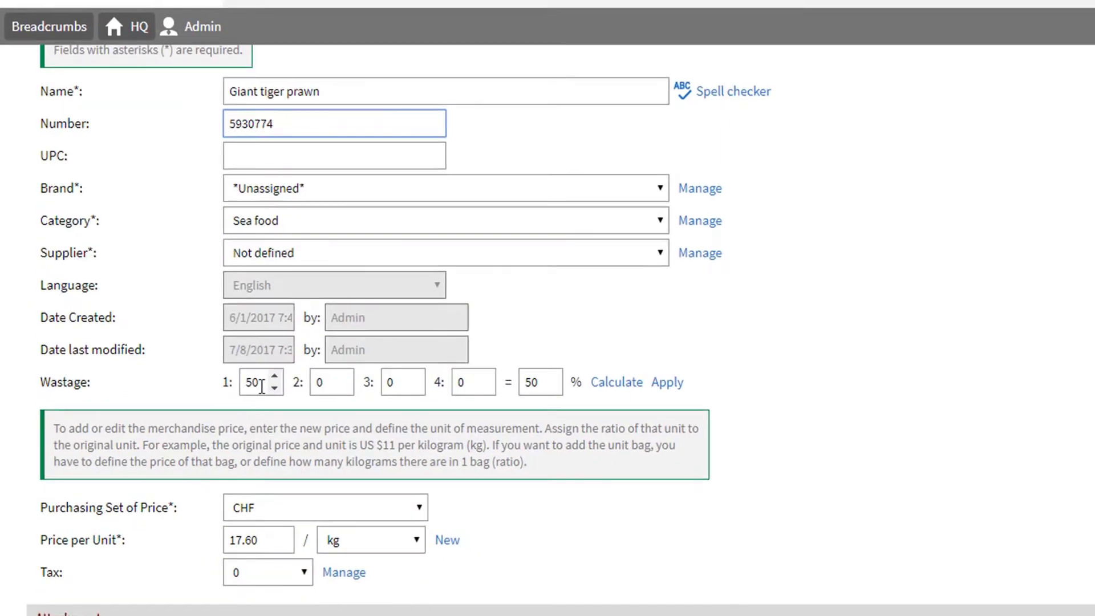
left_click(262, 385)
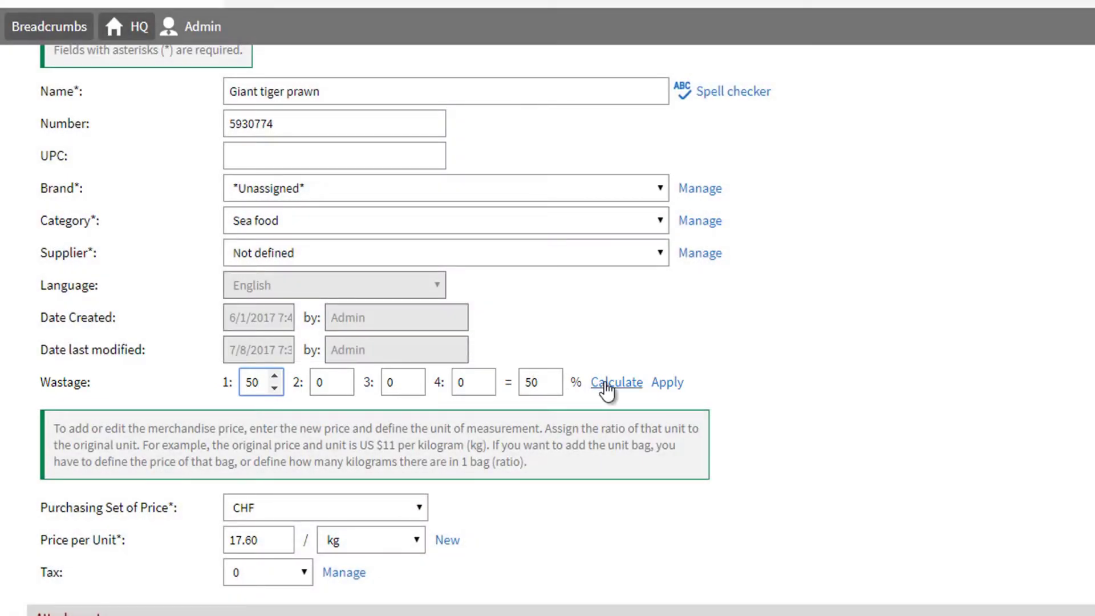
Add a 'piece' price unit to Giant tiger prawn, with one piece equal to 0.05 kg
scroll(608, 392, "down", 2)
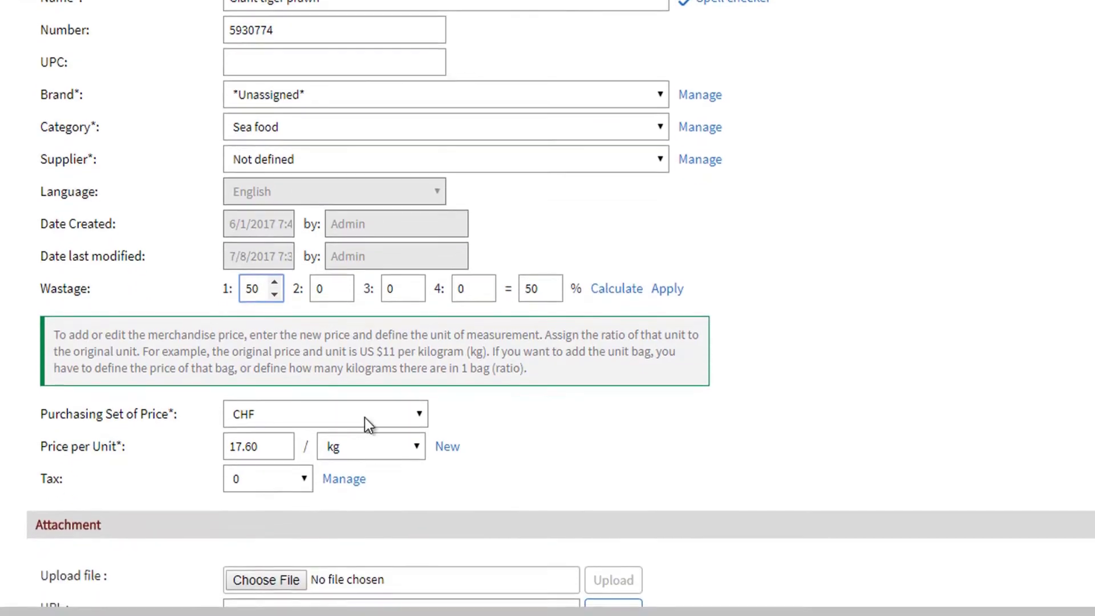
left_click(253, 451)
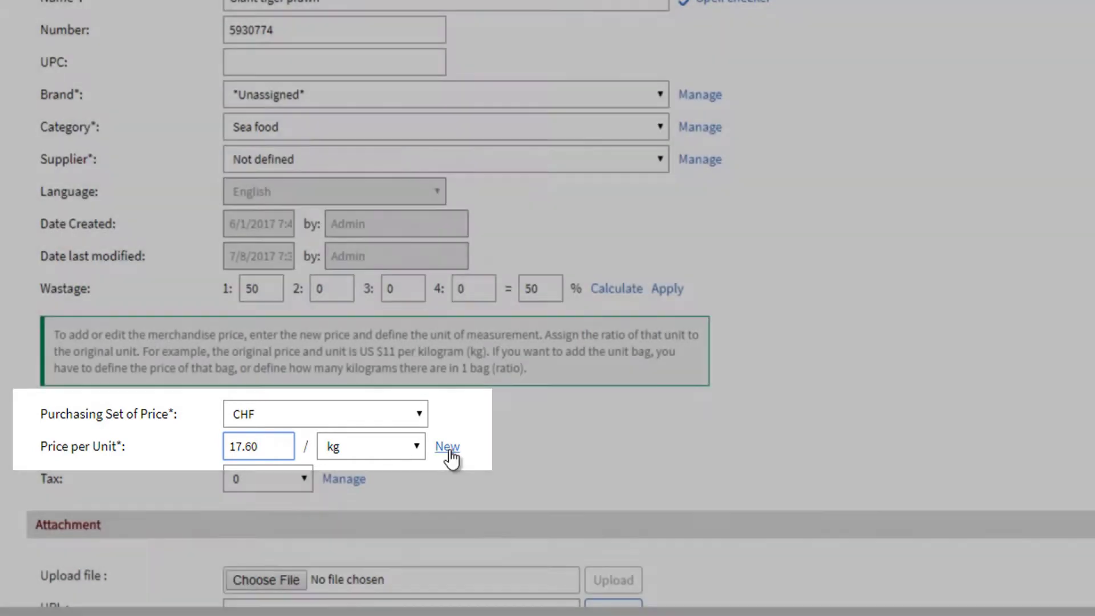
left_click(448, 448)
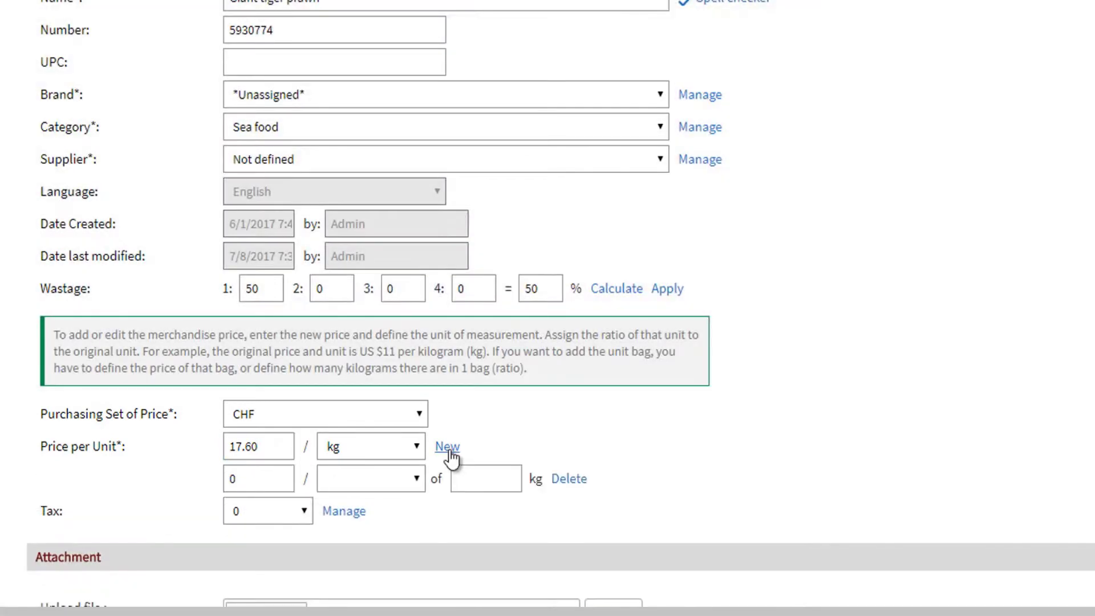
left_click(422, 478)
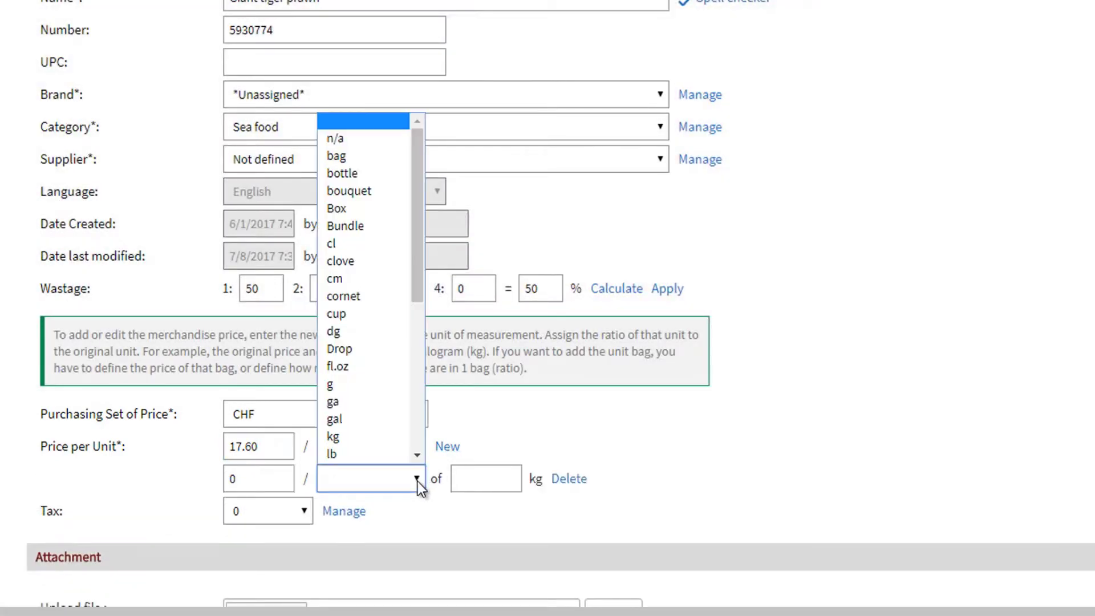
left_click(418, 439)
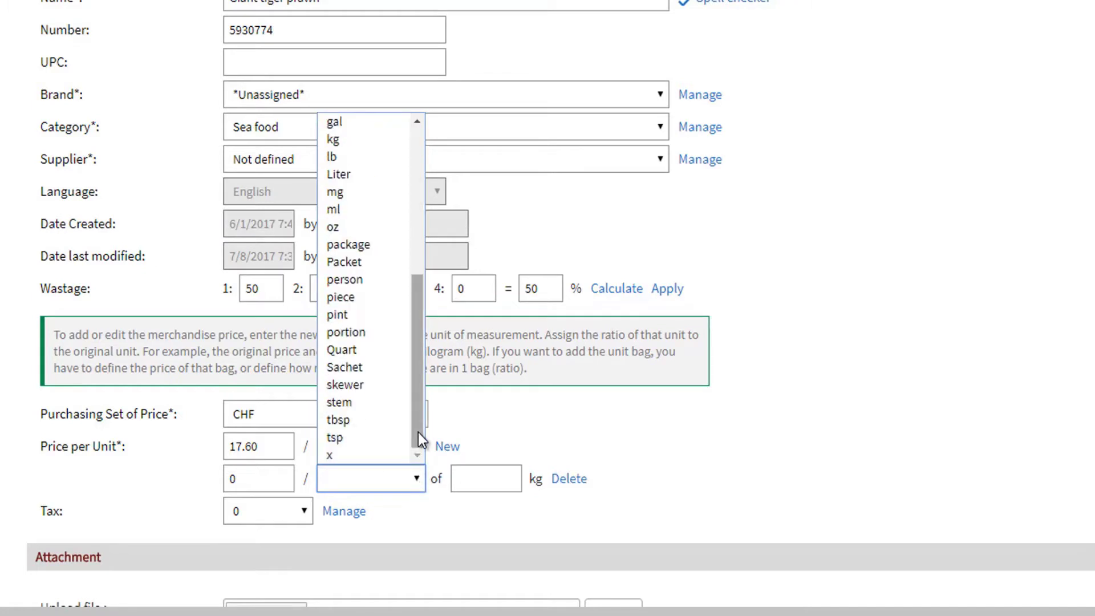
left_click(359, 292)
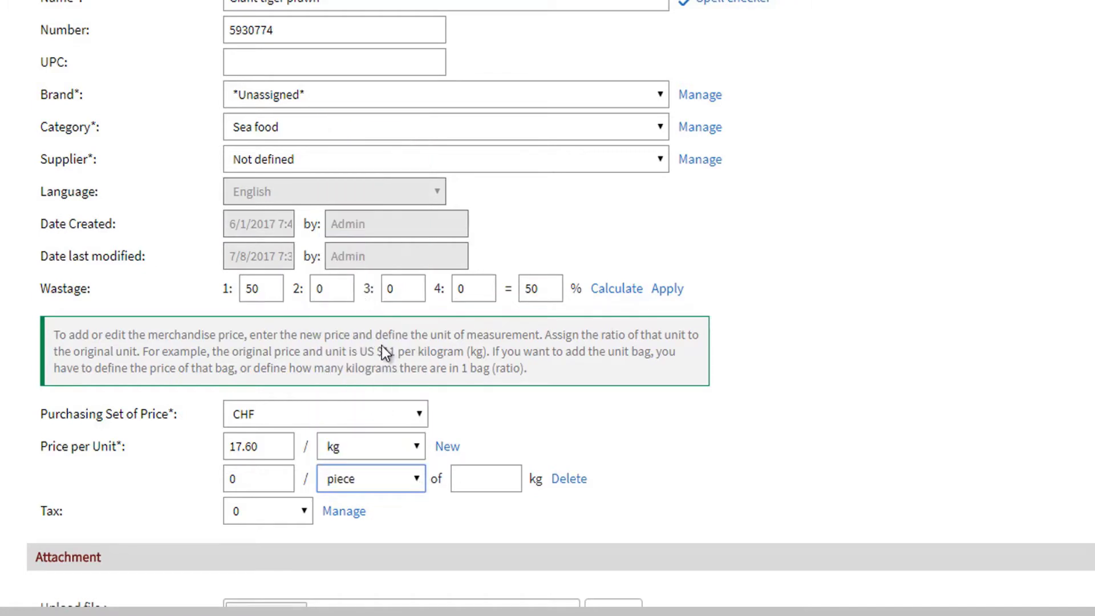
left_click(490, 484)
type("0.")
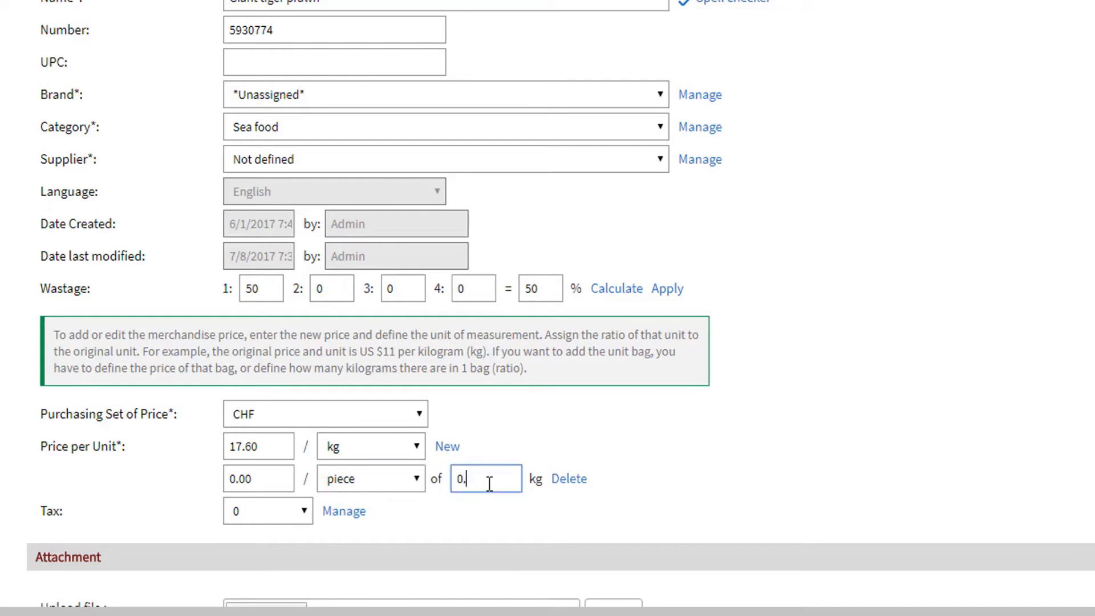
type("05")
scroll(273, 182, "up", 3)
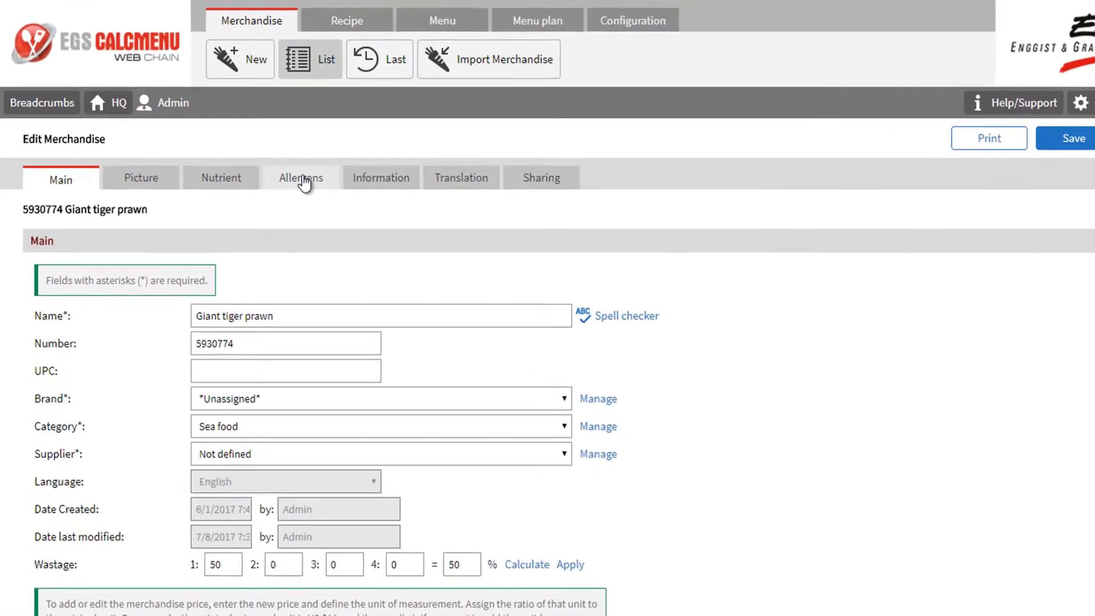
Show Giant tiger prawn's allergen table, where Crustaceans is marked as contained
left_click(302, 179)
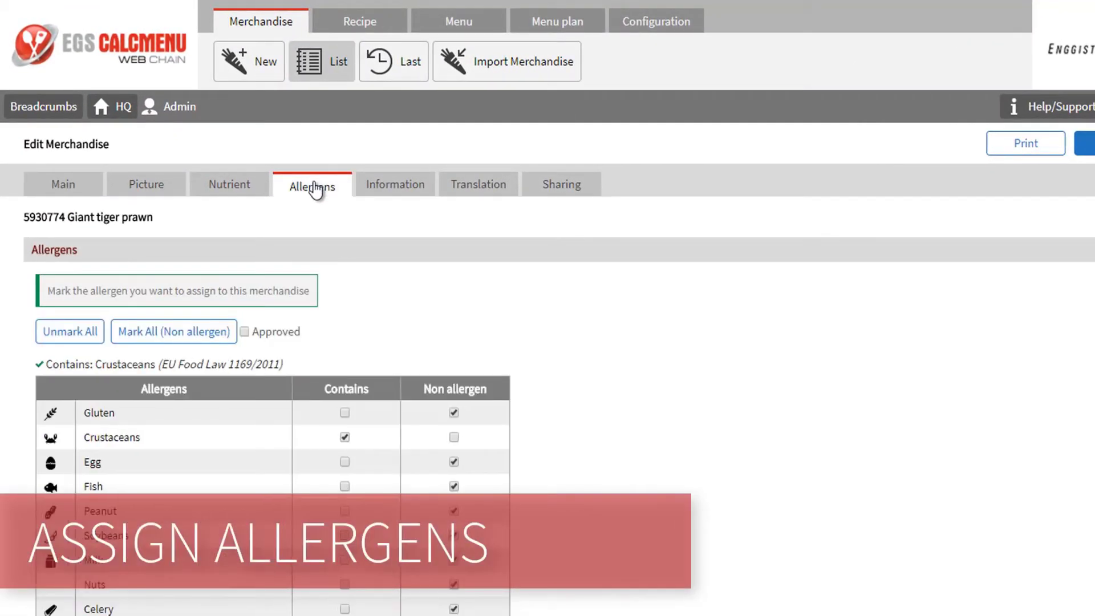
scroll(328, 316, "down", 3)
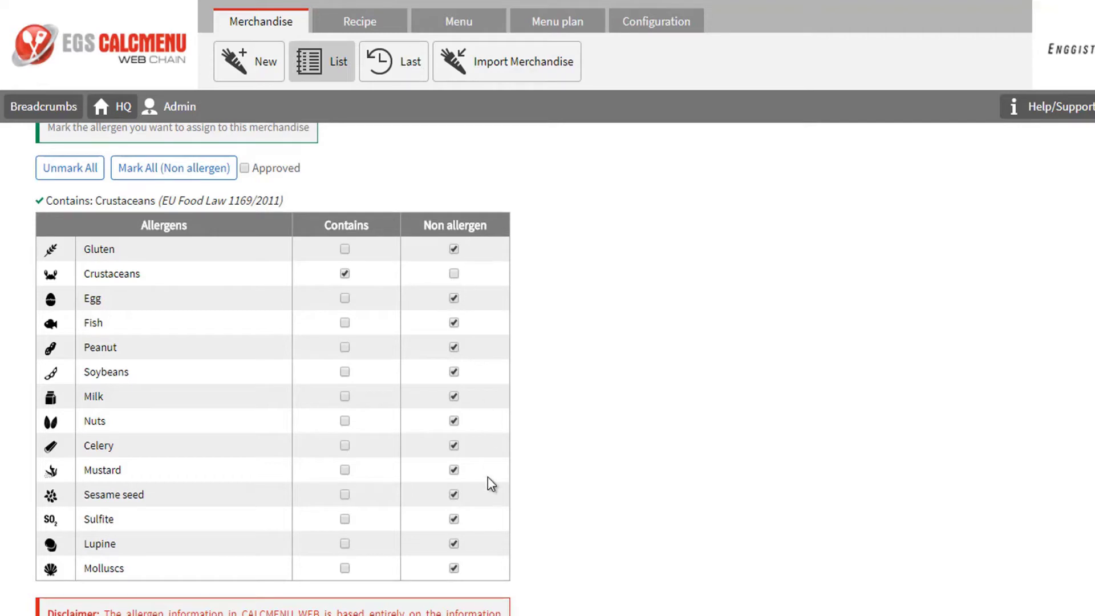
scroll(234, 385, "up", 3)
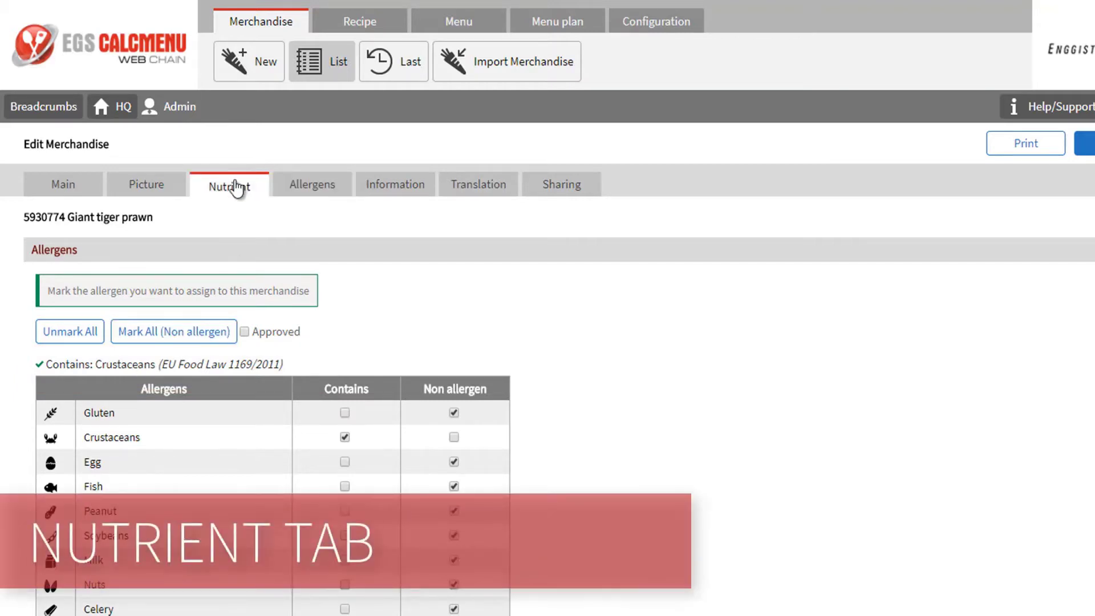
Show the nutrient values and keep DEFAULT_SwissFood as the nutrient database
left_click(235, 186)
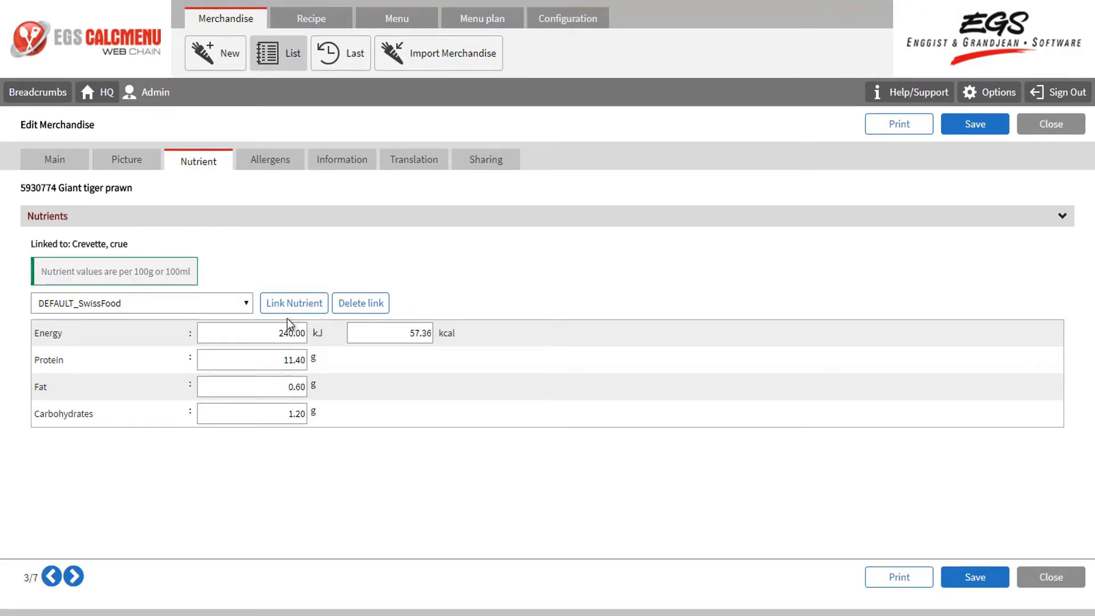
left_click(142, 300)
left_click(143, 300)
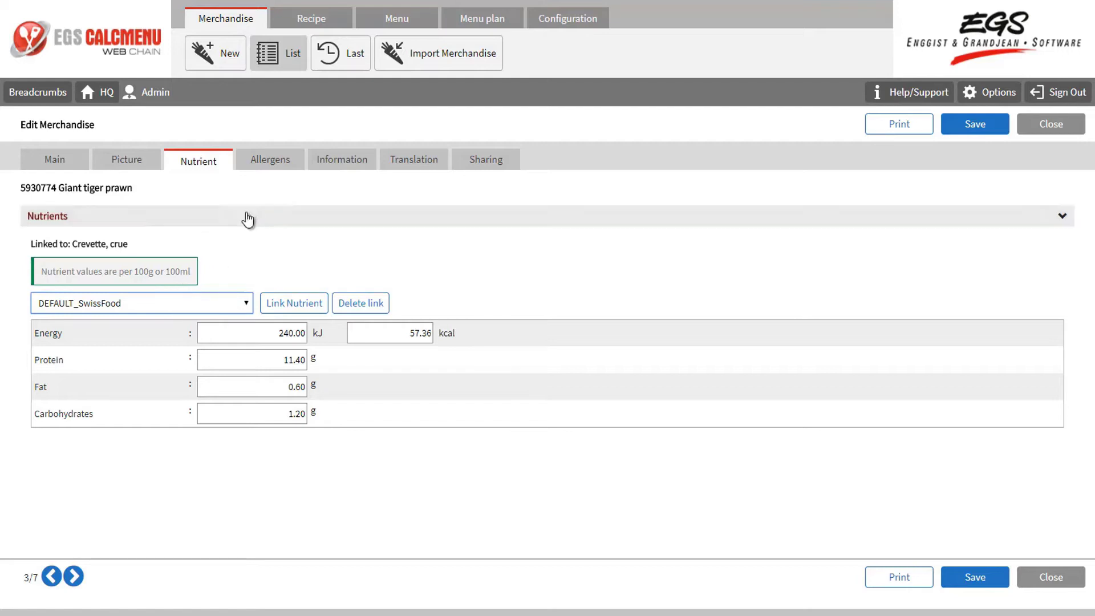
Review the Information entries: description, ingredients 'prawns', preparation, yield and storage
left_click(343, 161)
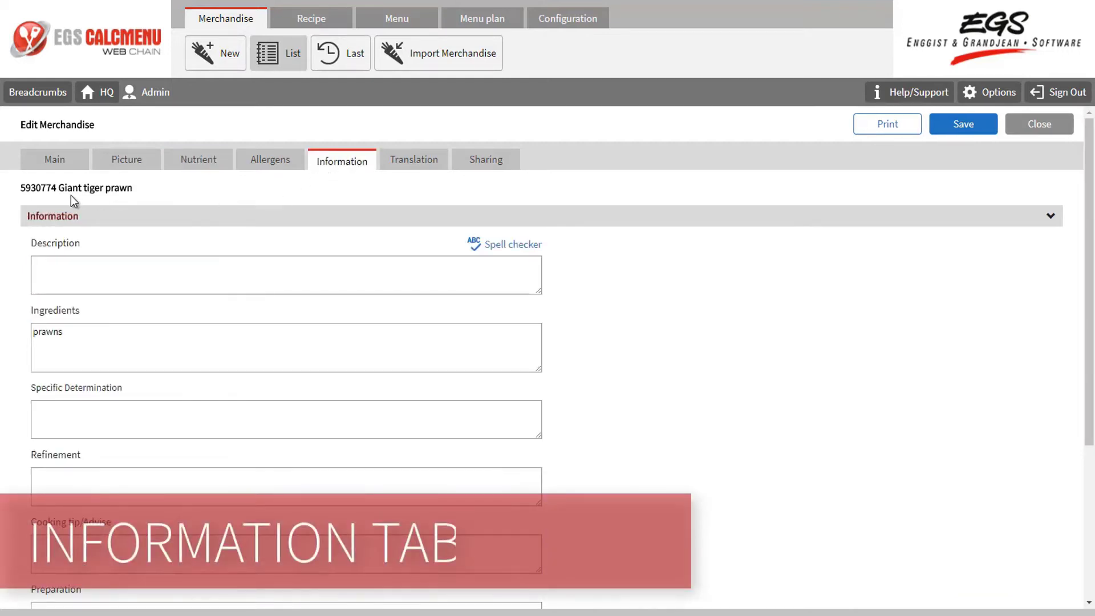
left_click(83, 272)
double_click(86, 331)
left_click(78, 422)
left_click(84, 479)
left_click(81, 542)
scroll(86, 539, "down", 2)
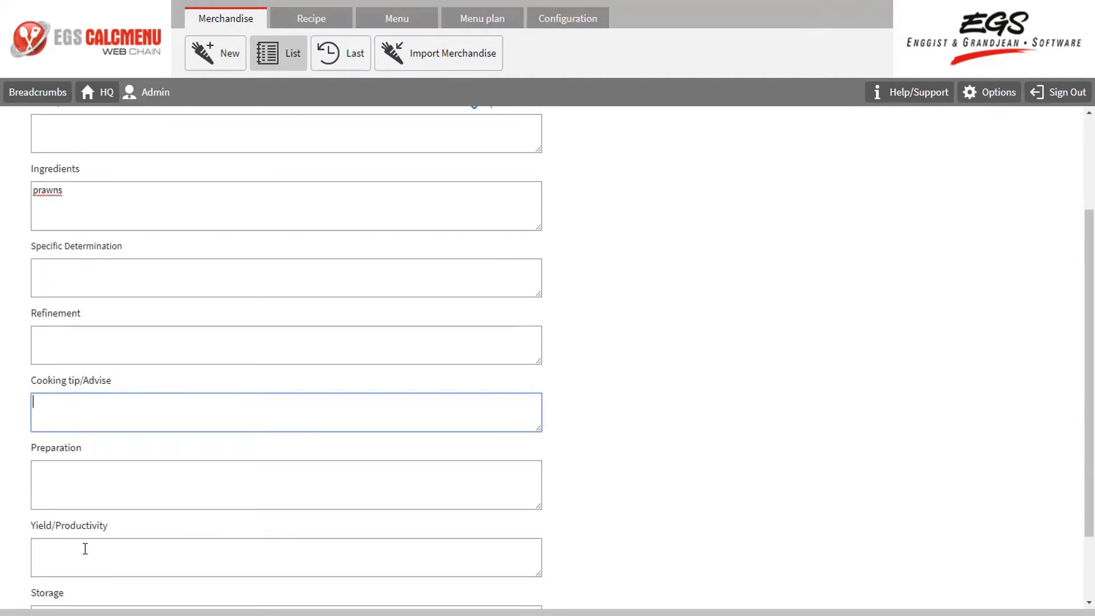
left_click(96, 483)
left_click(93, 545)
scroll(93, 552, "down", 2)
left_click(93, 550)
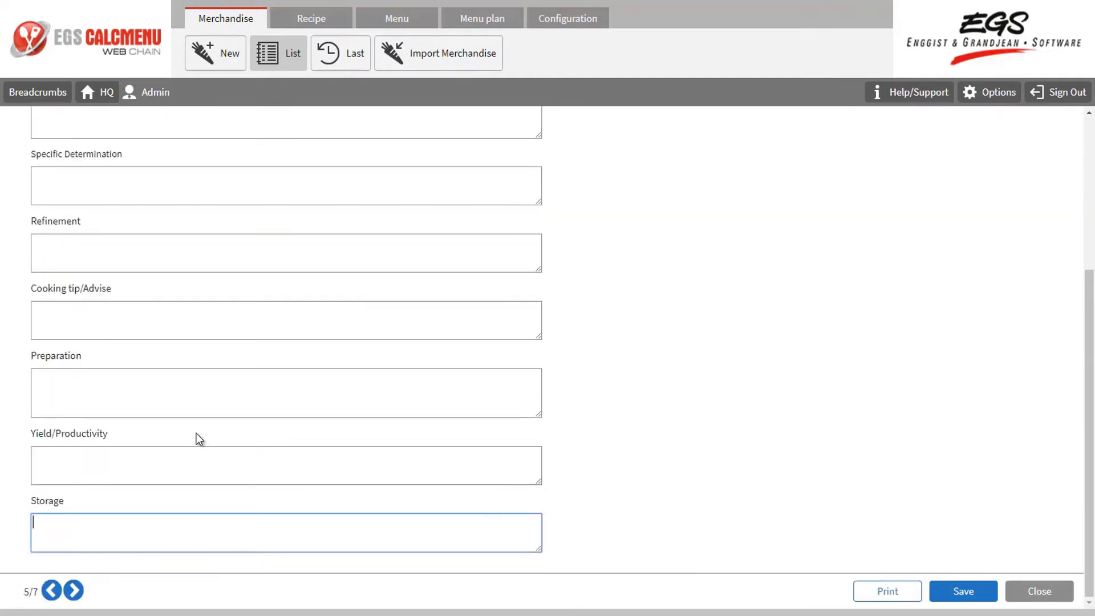
scroll(199, 439, "up", 10)
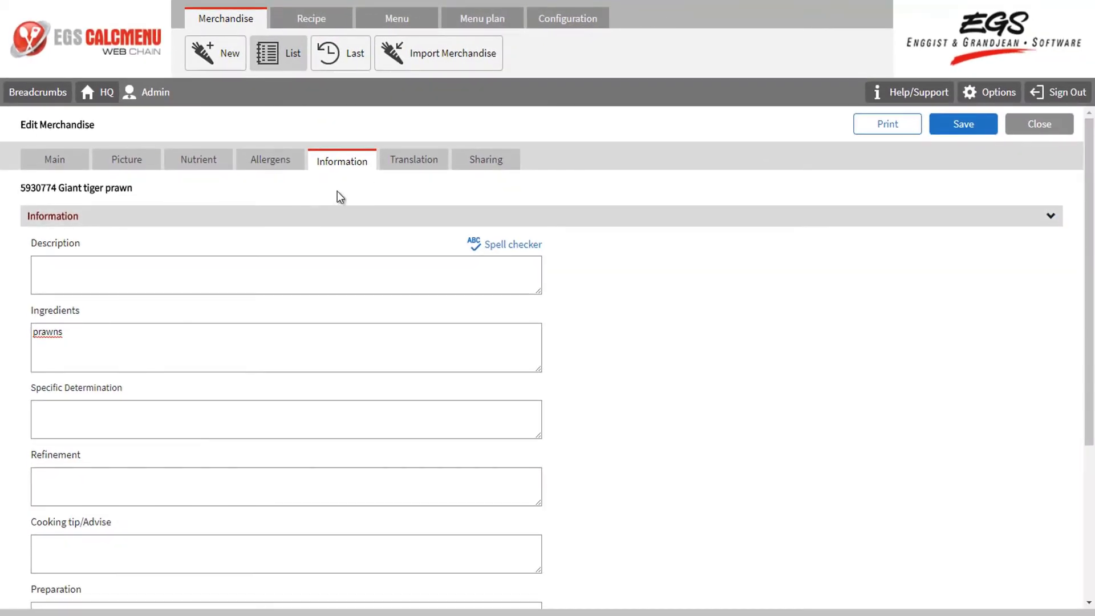
Review the French 'Crevettes géantes tigrées' and German 'Black-Tiger-Garnelen' translations
left_click(387, 166)
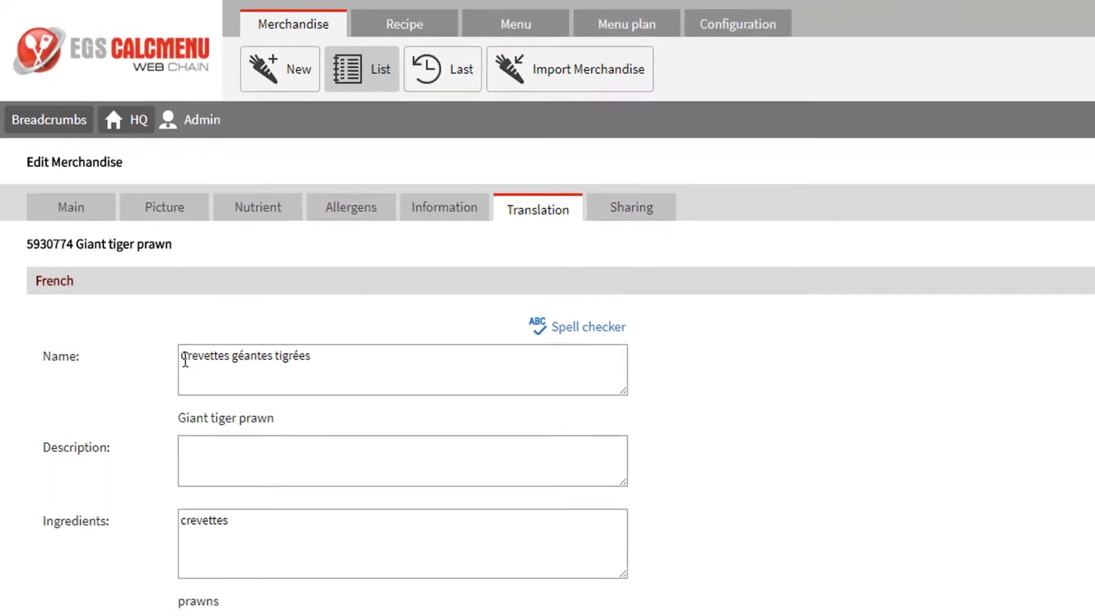
left_click_drag(139, 274, 268, 279)
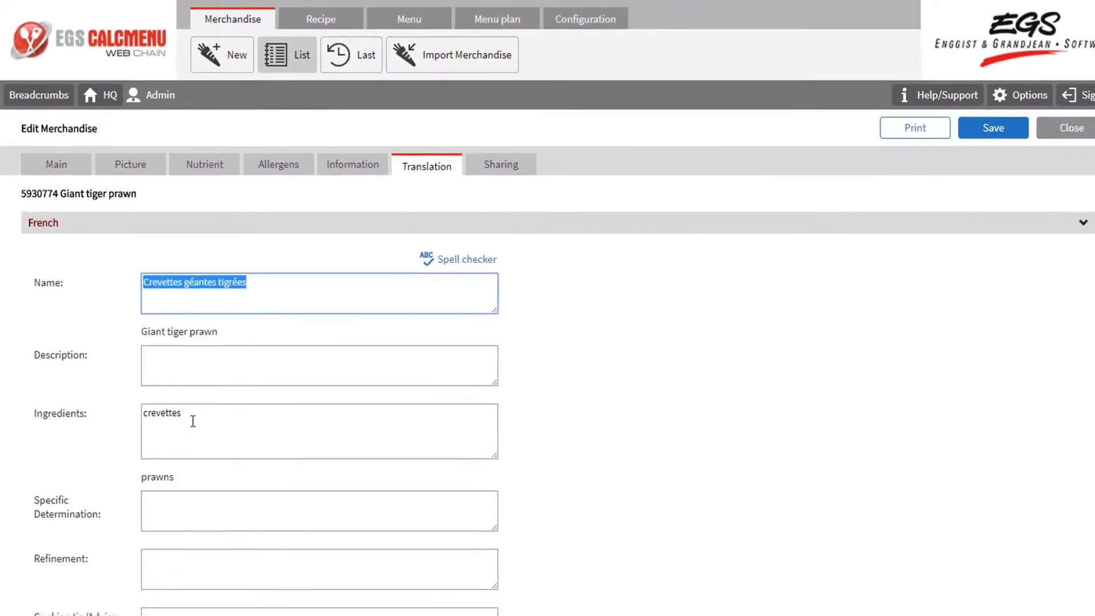
left_click(259, 567)
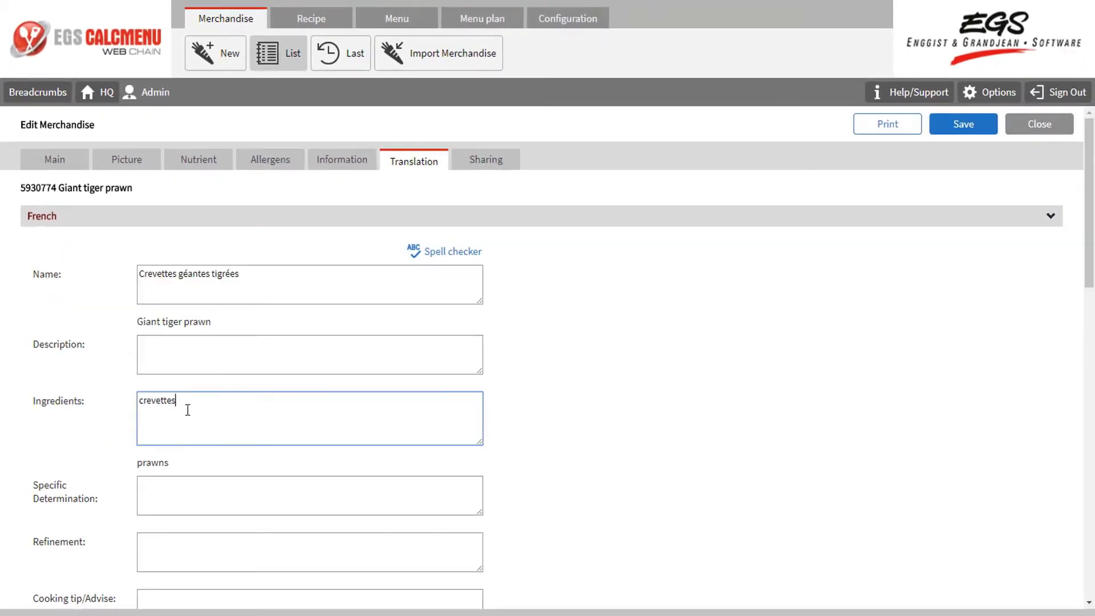
scroll(187, 411, "down", 9)
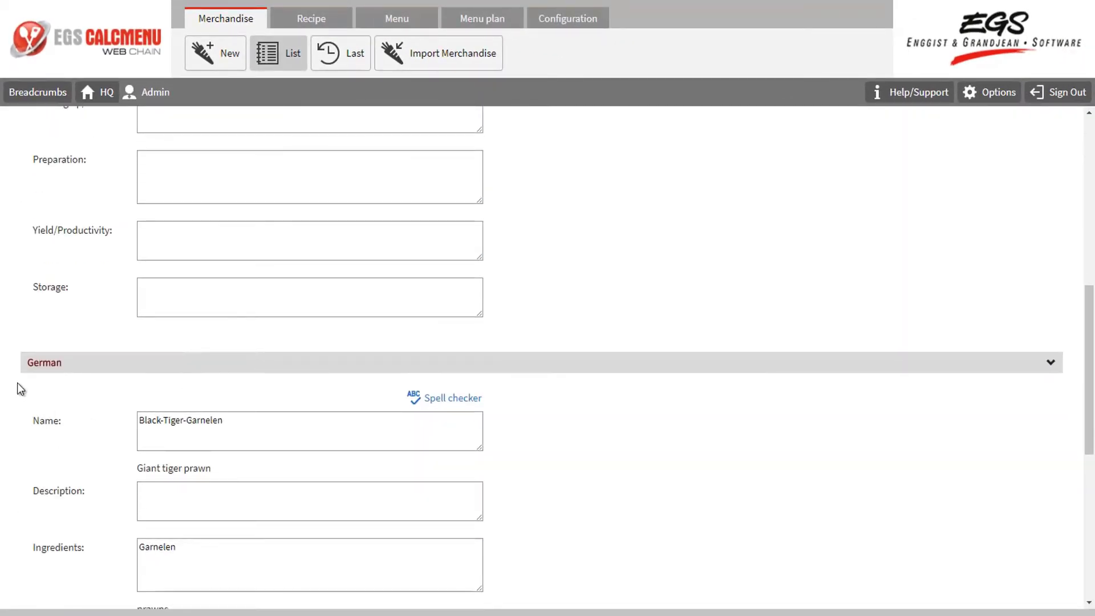
left_click_drag(225, 421, 132, 407)
scroll(181, 479, "down", 3)
scroll(201, 437, "down", 6)
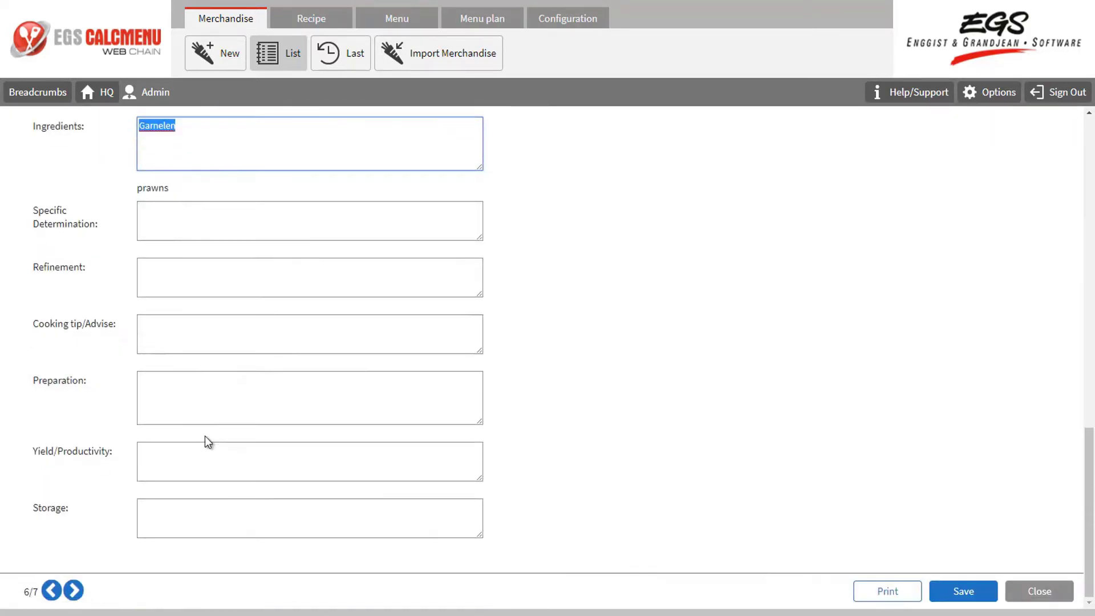
scroll(211, 442, "up", 20)
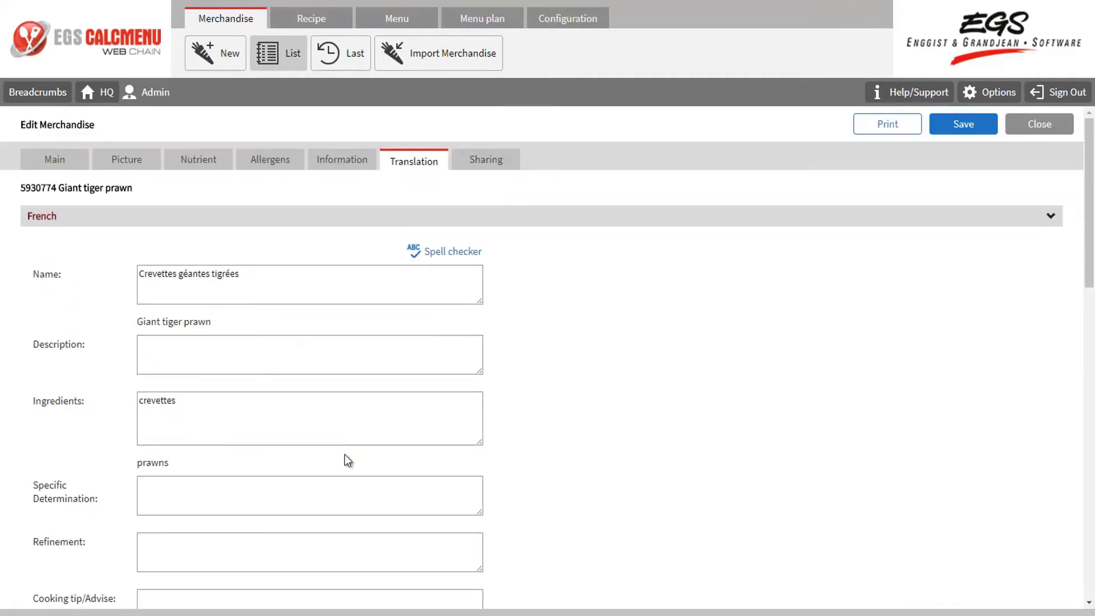
Save the translated Giant tiger prawn, then uncheck Global sharing
left_click(968, 128)
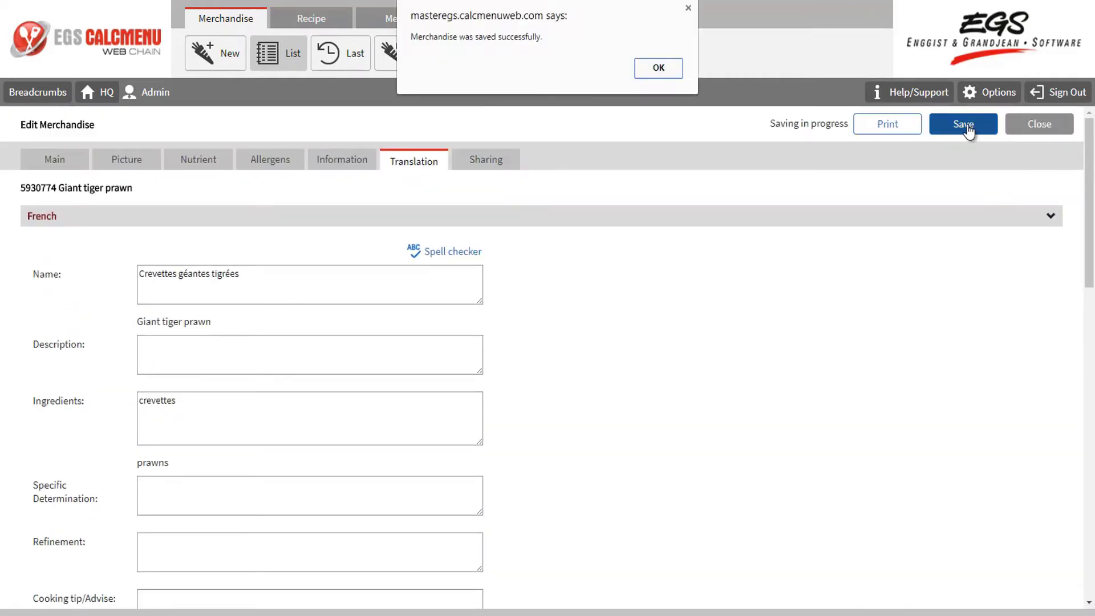
left_click(659, 67)
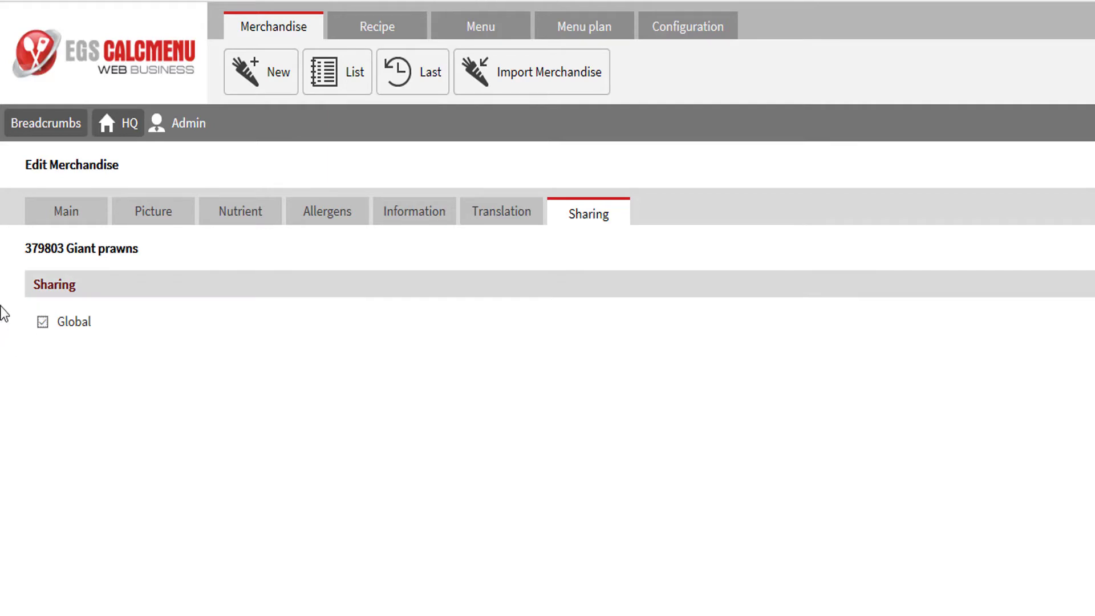
left_click(42, 322)
left_click(42, 323)
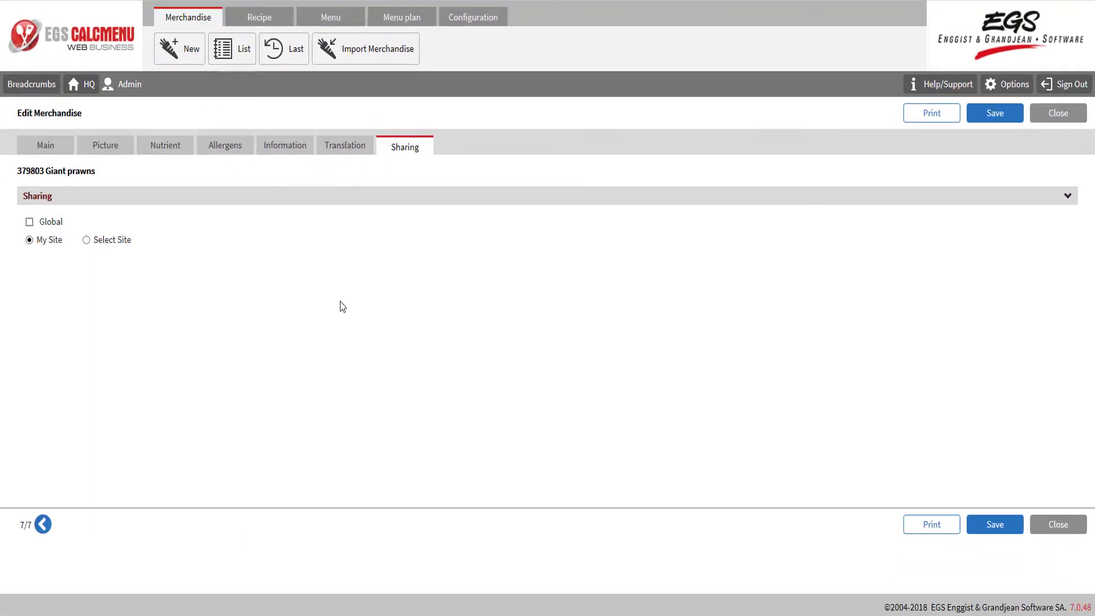
Save Giant prawns shared only with My Site and open the Recipe module
left_click(1001, 524)
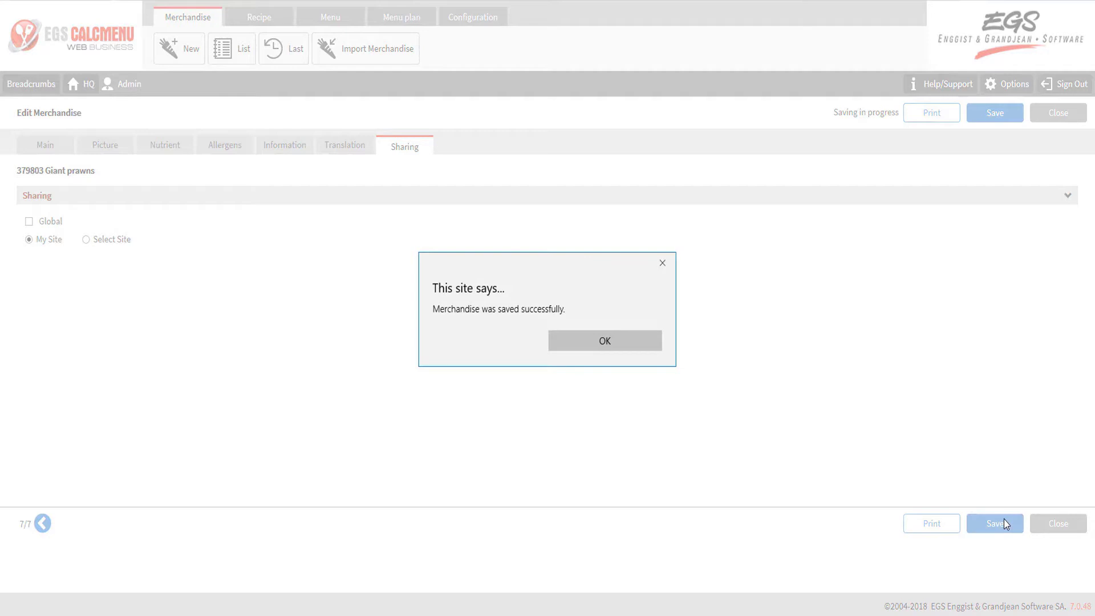
left_click(650, 347)
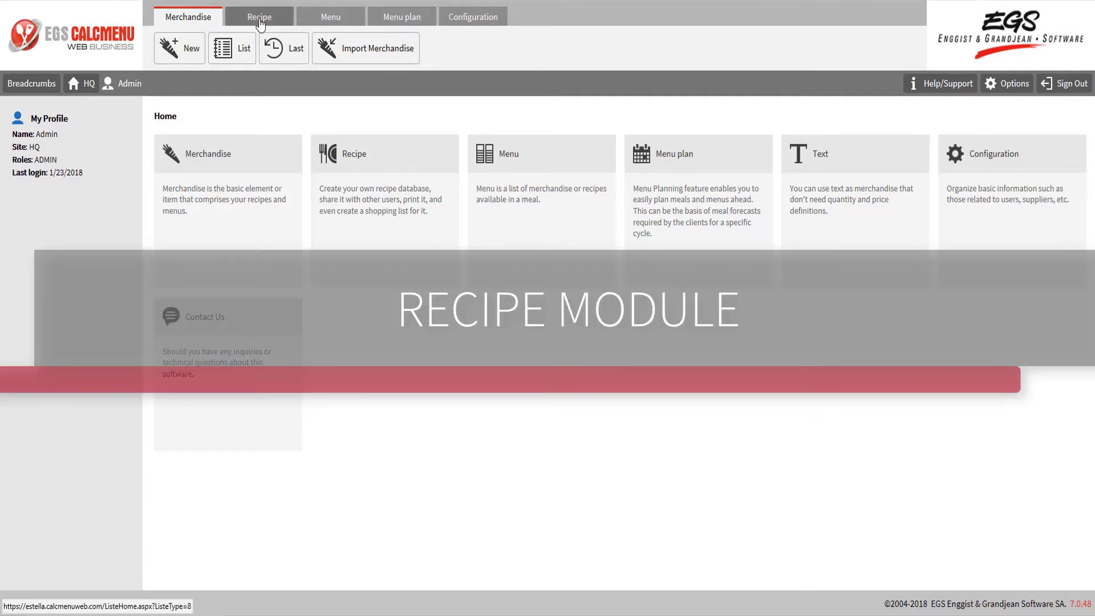
left_click(260, 21)
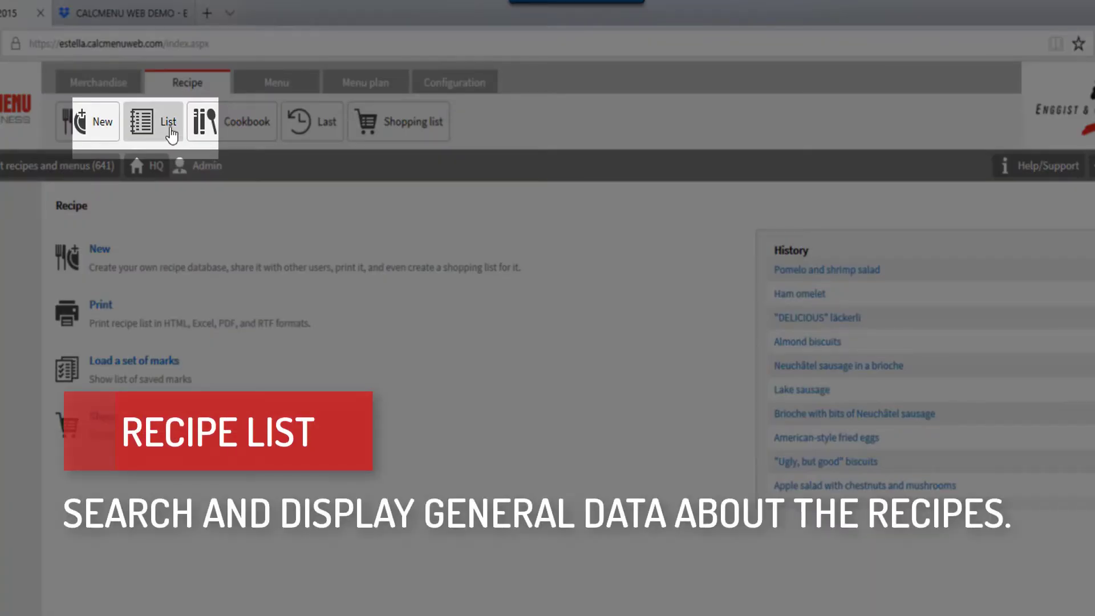
Search the recipe list for names containing 'shrimp'
left_click(171, 133)
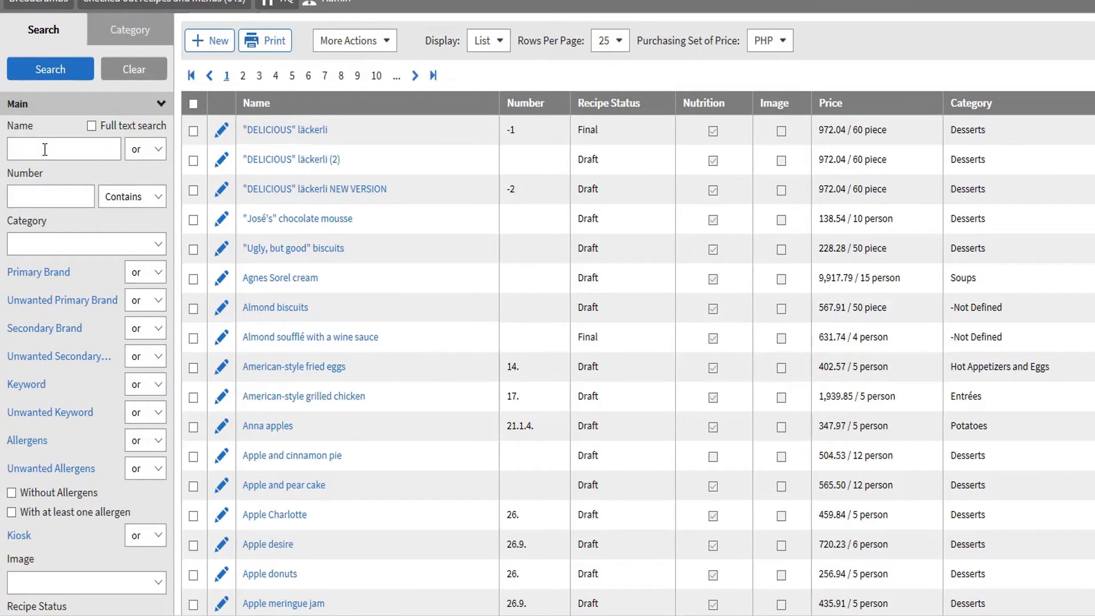
type("shrimp")
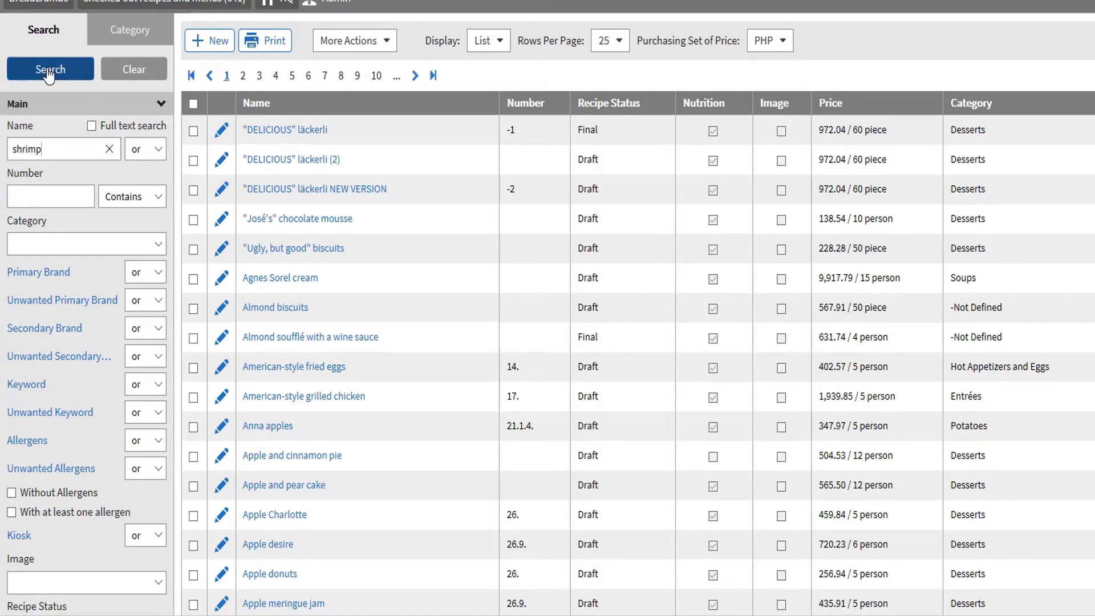
left_click(49, 73)
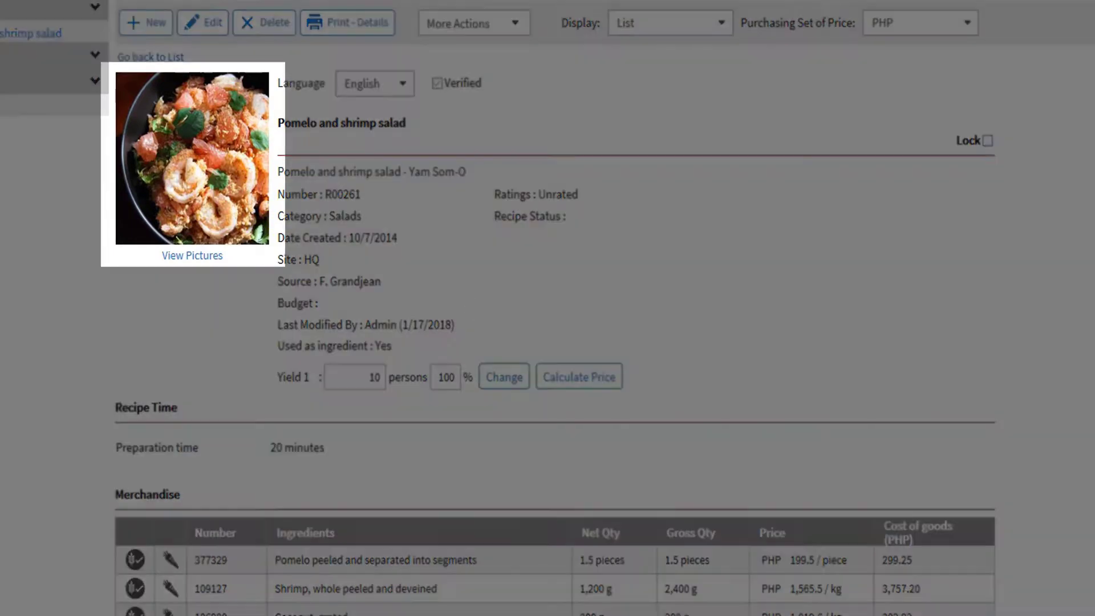
Scroll through Pomelo and shrimp salad's ingredients, costs, procedure, allergens and attachments
scroll(548, 342, "down", 5)
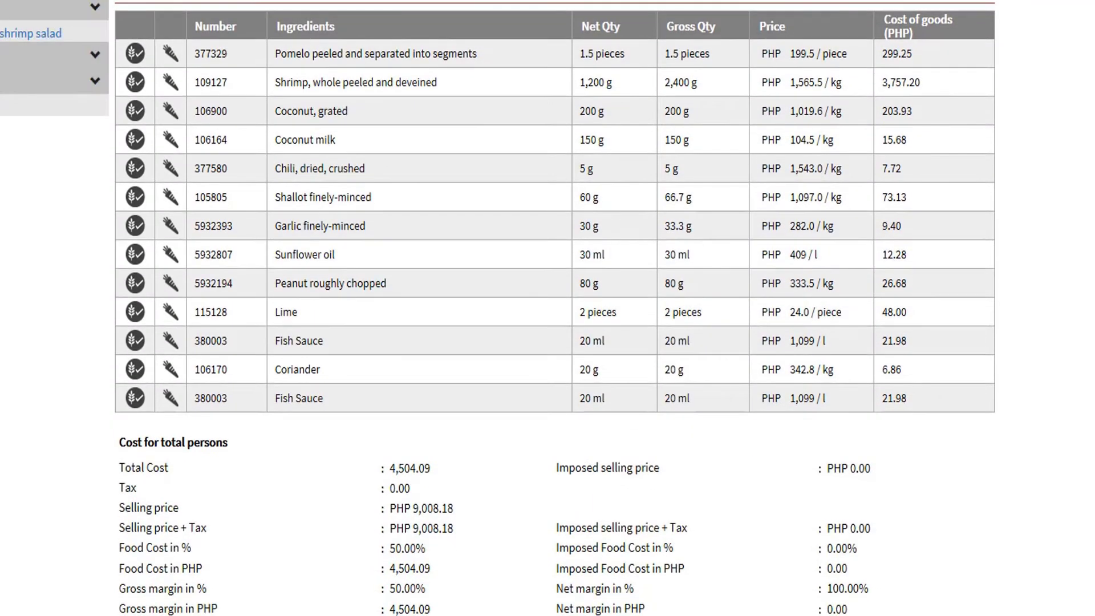
scroll(949, 306, "down", 8)
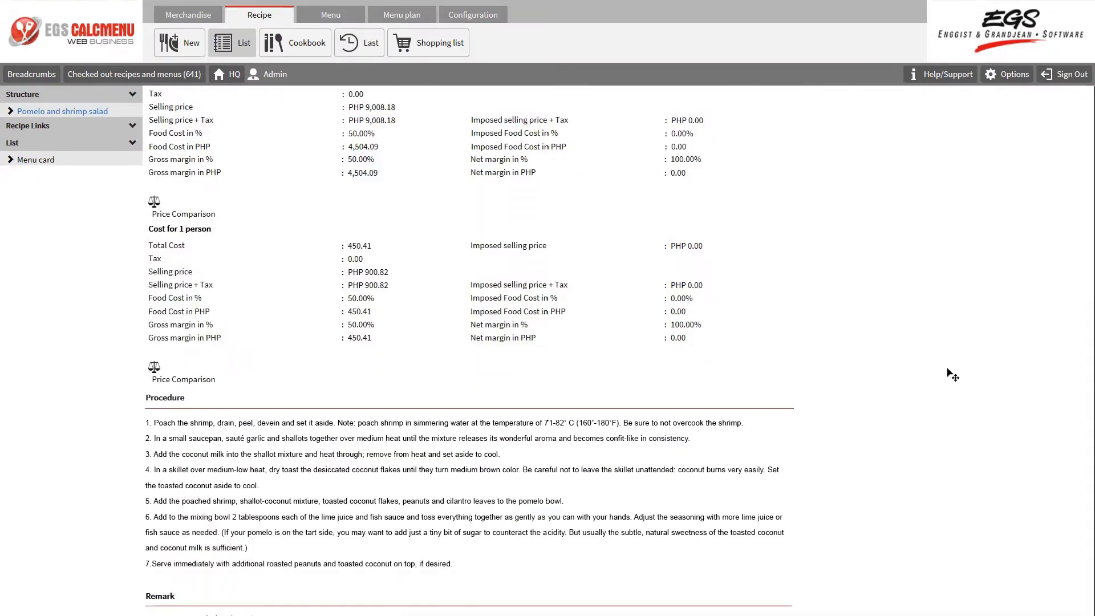
scroll(952, 374, "down", 5)
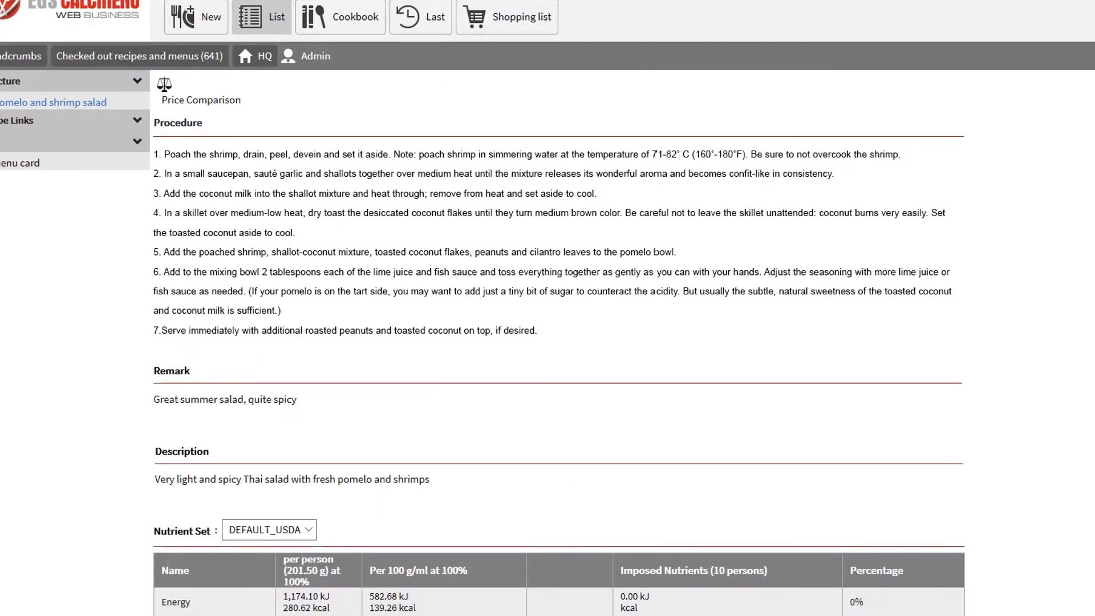
scroll(559, 342, "down", 1)
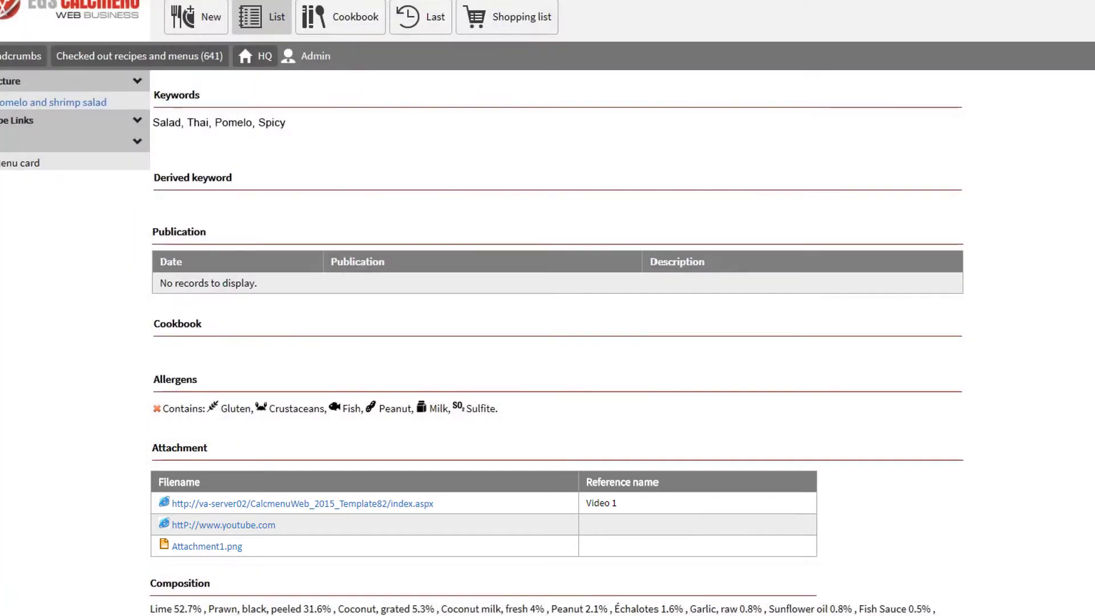
scroll(548, 342, "up", 2)
scroll(548, 342, "down", 1)
scroll(557, 342, "down", 1)
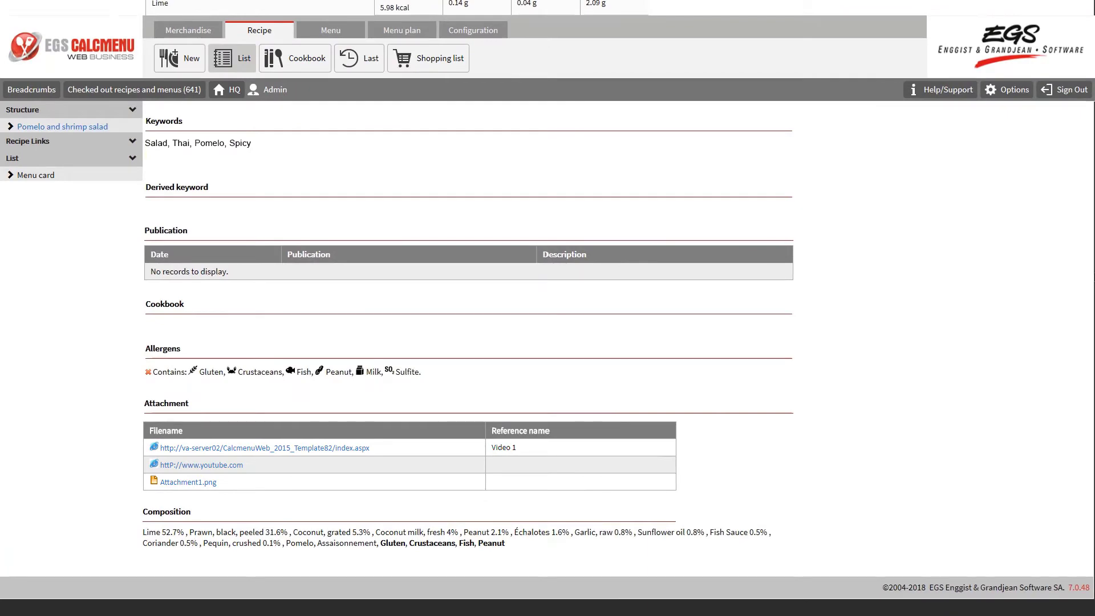
scroll(471, 342, "up", 20)
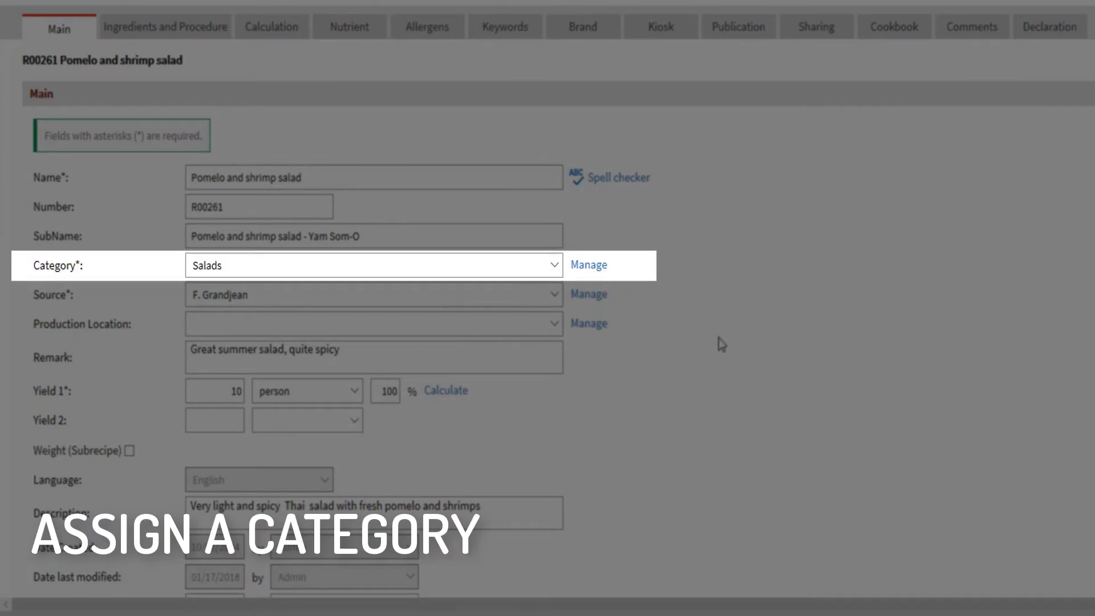
Set the second yield unit to serving and scroll down to Picture & Time
scroll(722, 344, "down", 3)
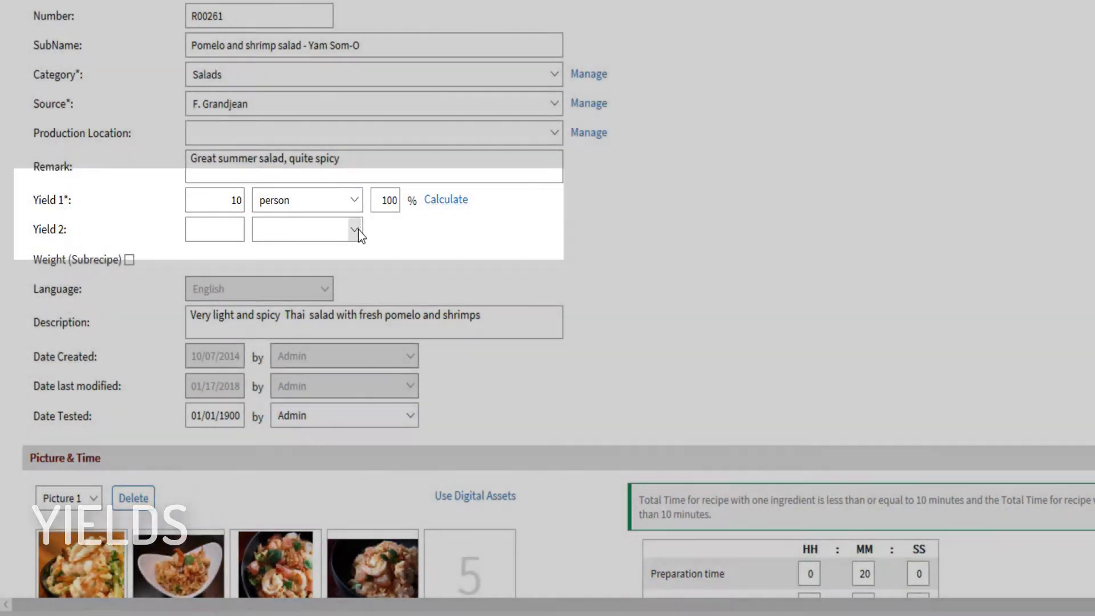
left_click(358, 229)
left_click(316, 402)
left_click(226, 222)
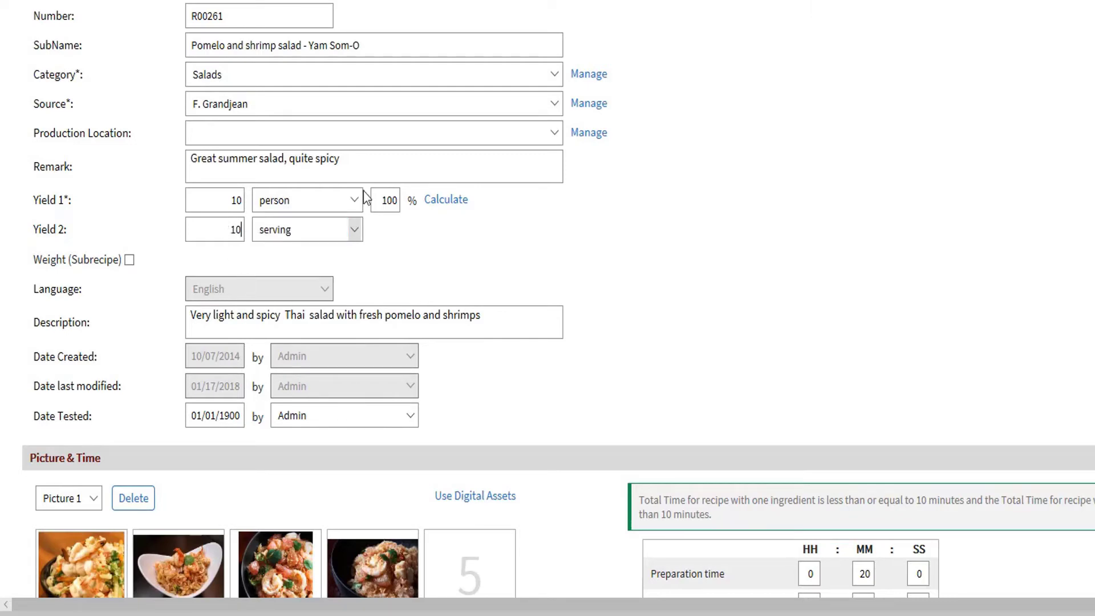
scroll(548, 308, "down", 5)
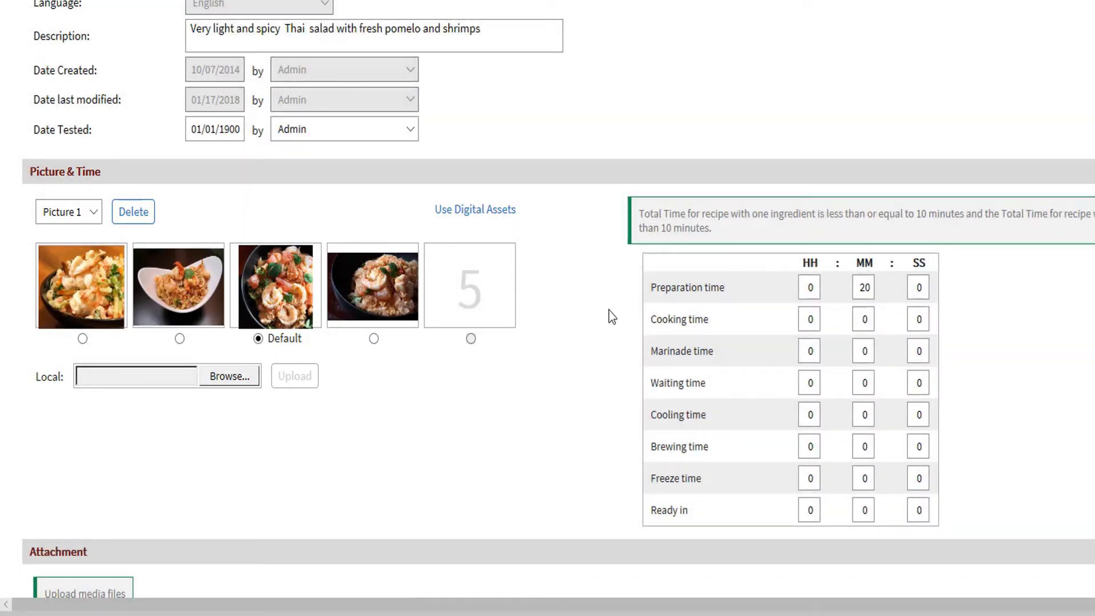
scroll(608, 313, "down", 3)
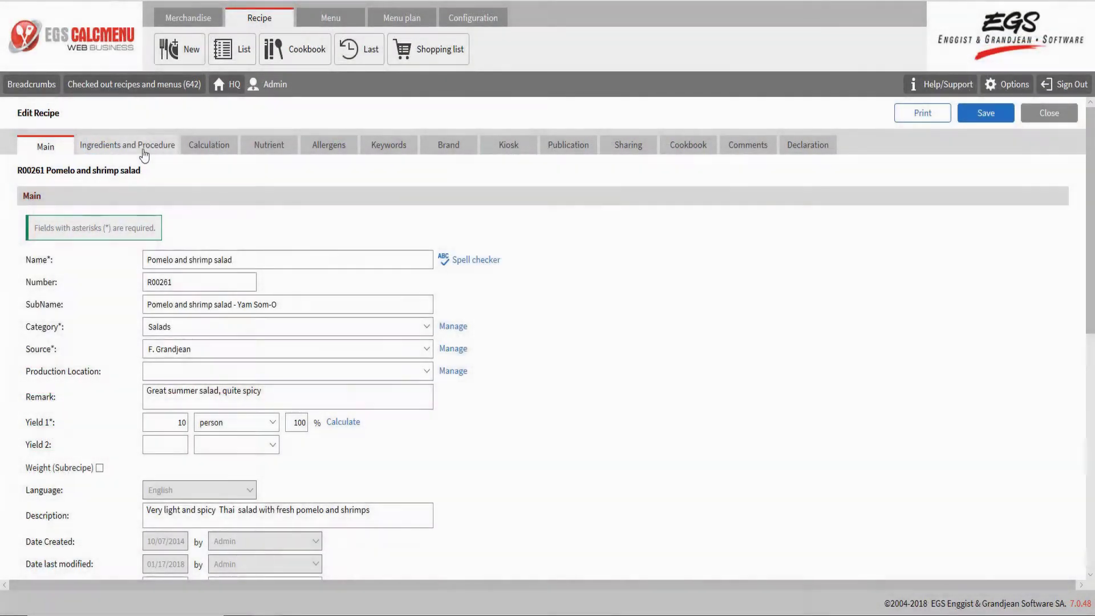
Show the Ingredients and Procedure tab listing Pomelo, Shrimp and the Lime and Fish sauce Dressing
left_click(144, 153)
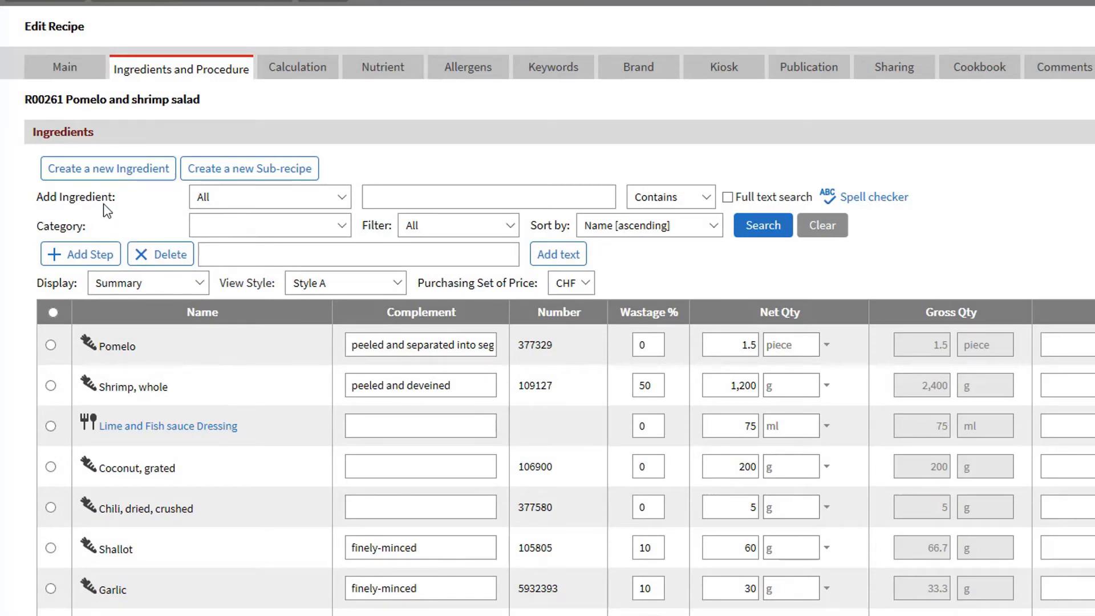
Find Coconut milk and include it in the recipe at 150 ml
left_click(420, 195)
type("coconut milk")
left_click(768, 228)
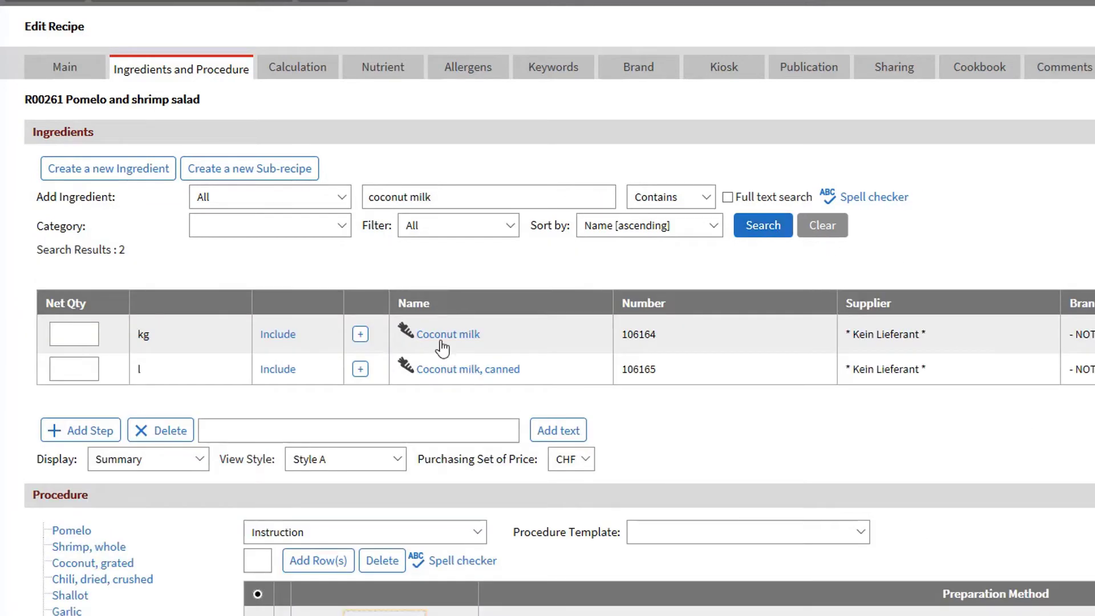
left_click(360, 336)
left_click(200, 337)
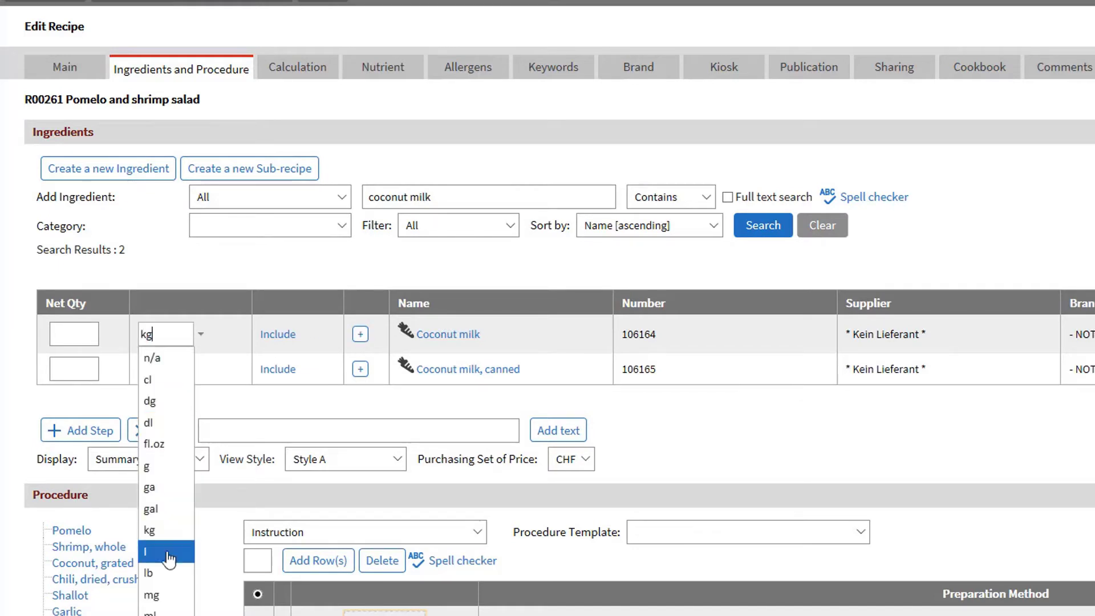
left_click(152, 613)
left_click(81, 334)
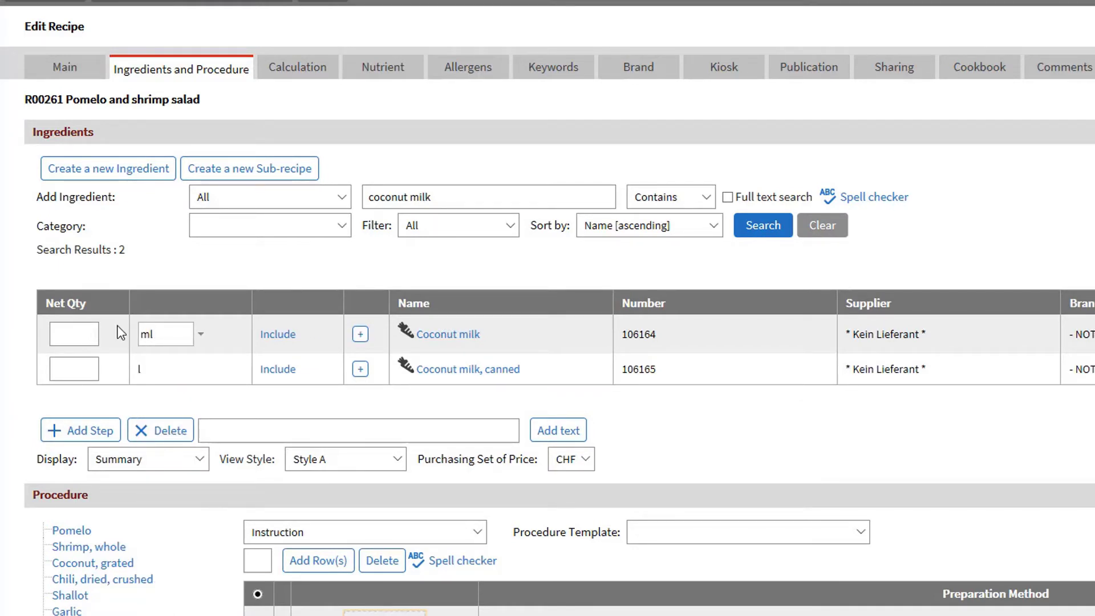
type("150")
left_click(278, 334)
Move the Coconut milk row to sit just below Shrimp, whole
scroll(723, 371, "down", 6)
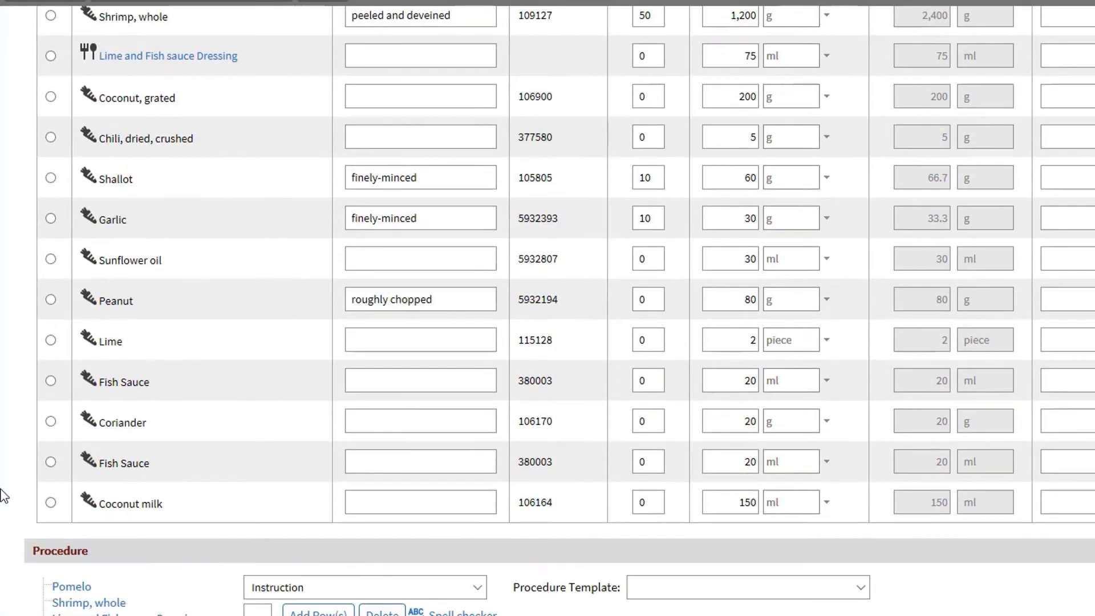
left_click(50, 502)
left_click_drag(226, 501, 224, 58)
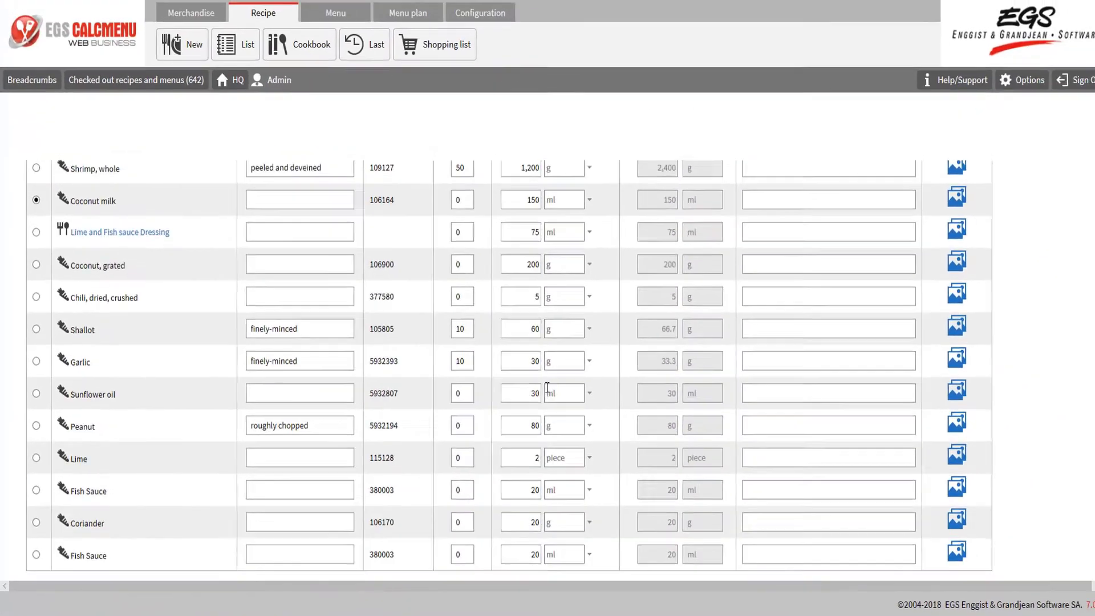
scroll(540, 385, "up", 3)
On the Calculation tab, set the factor to 5, recalculate, and impose a 1382 selling price
scroll(539, 385, "up", 2)
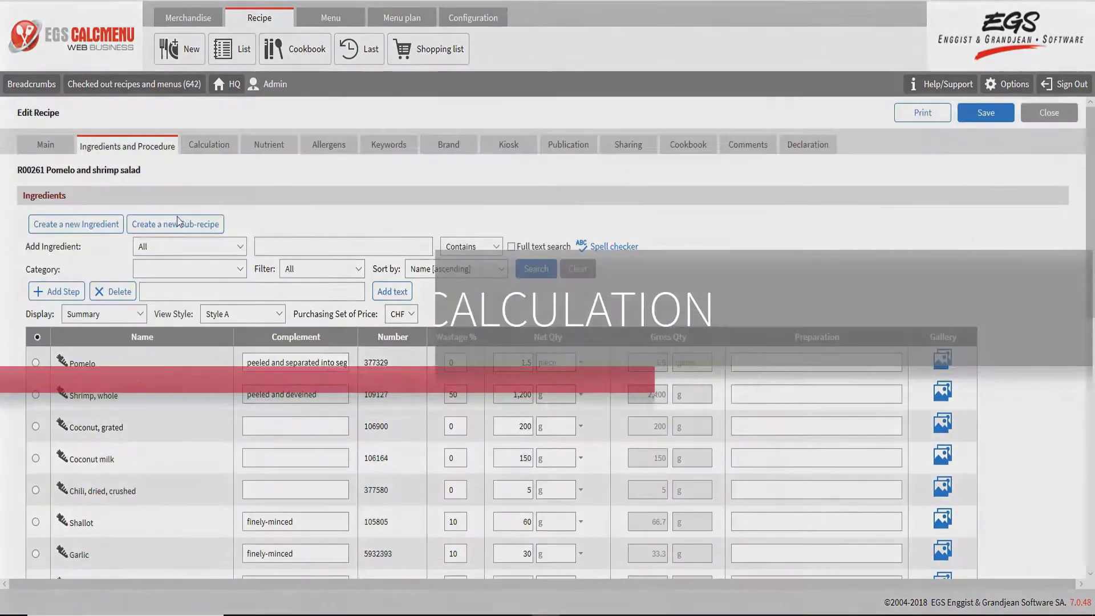
left_click(213, 147)
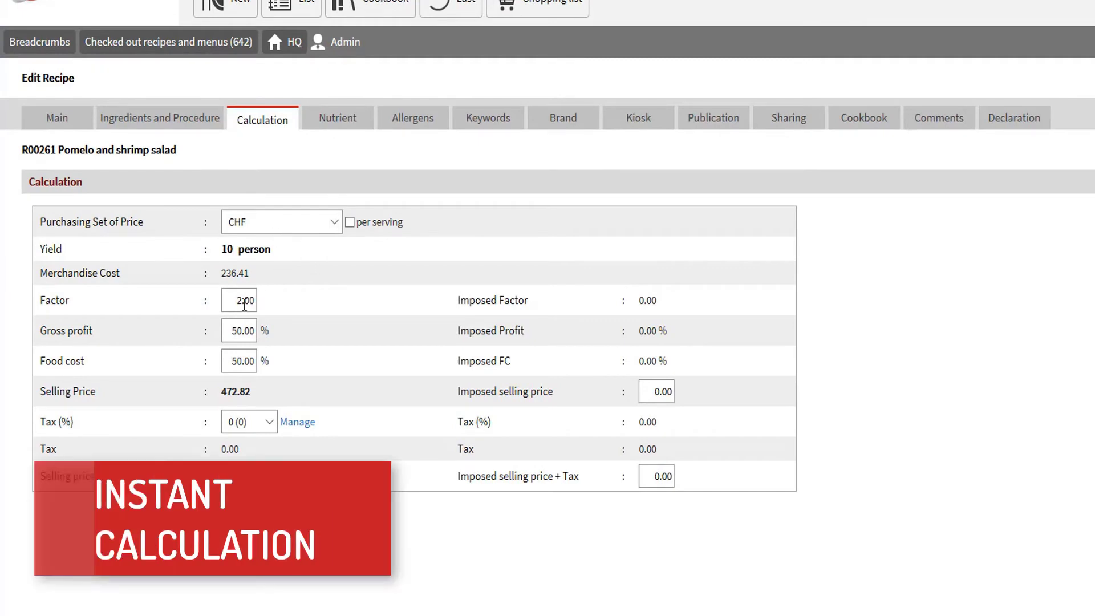
double_click(240, 300)
type("5")
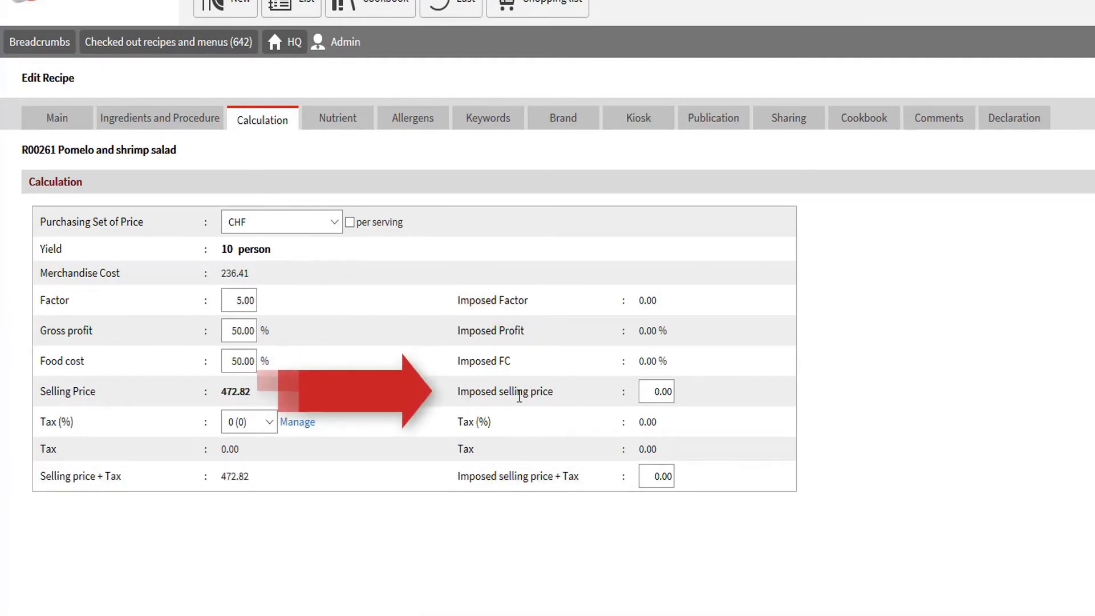
left_click(663, 391)
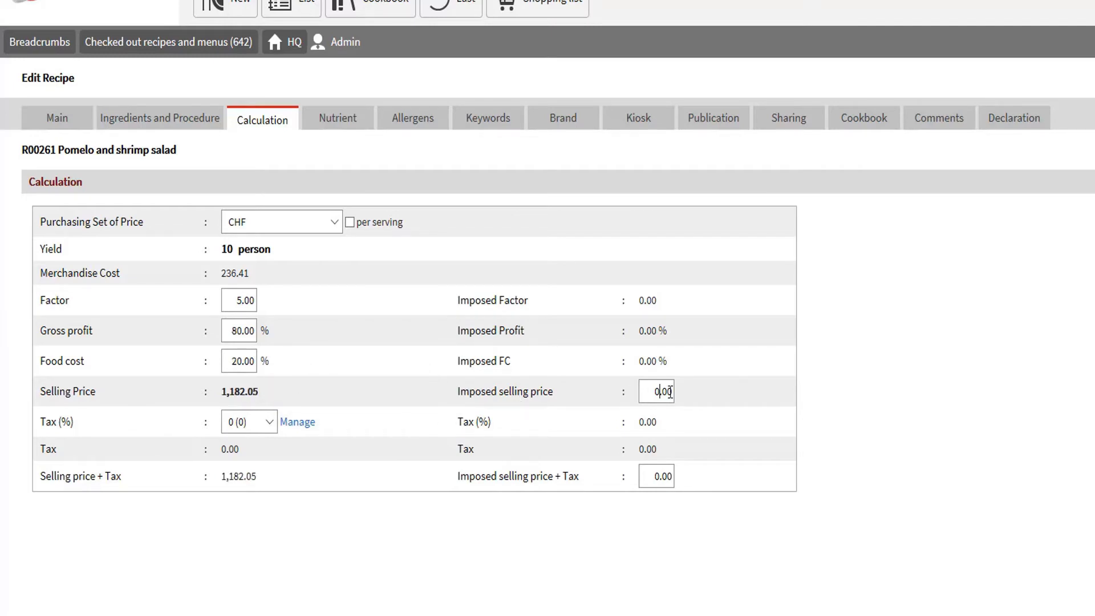
type("1382")
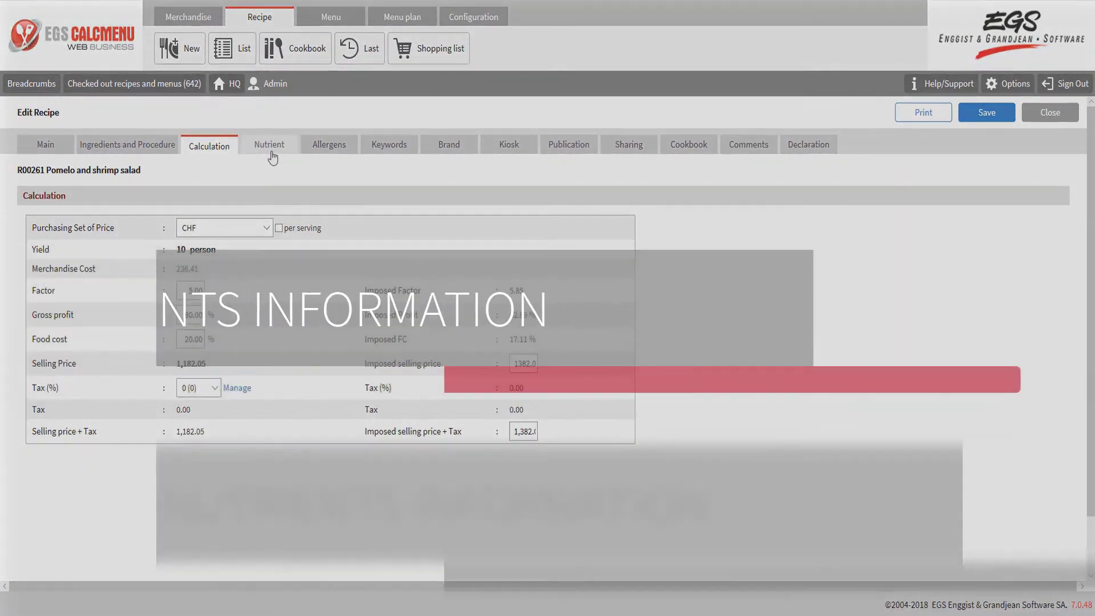
Show the Nutrient tab's energy, protein, fat and carbohydrate values, selecting the imposed energy field
left_click(273, 149)
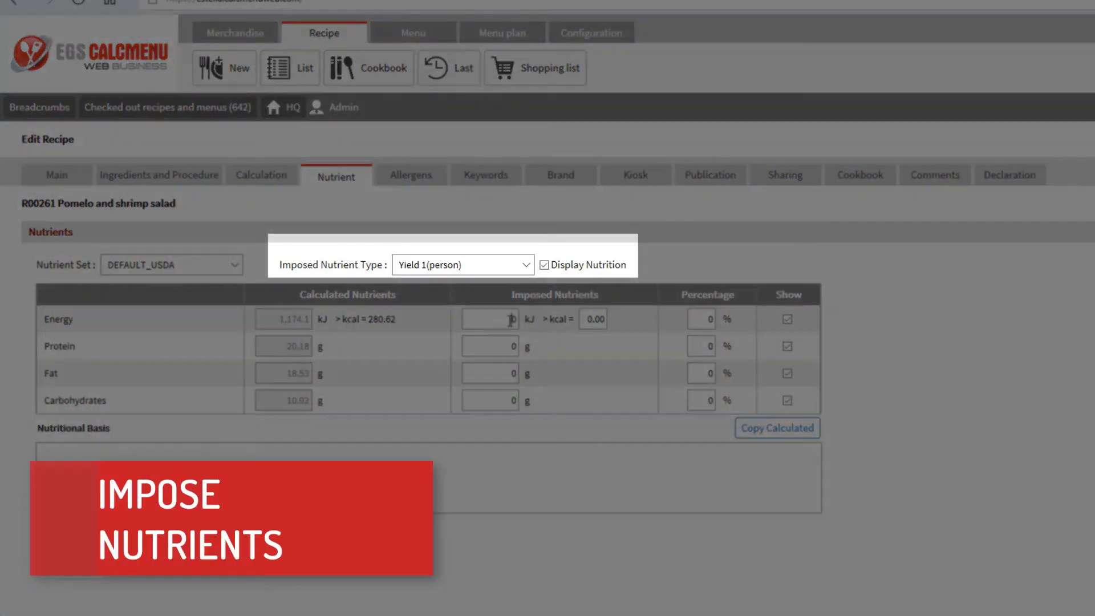
double_click(513, 319)
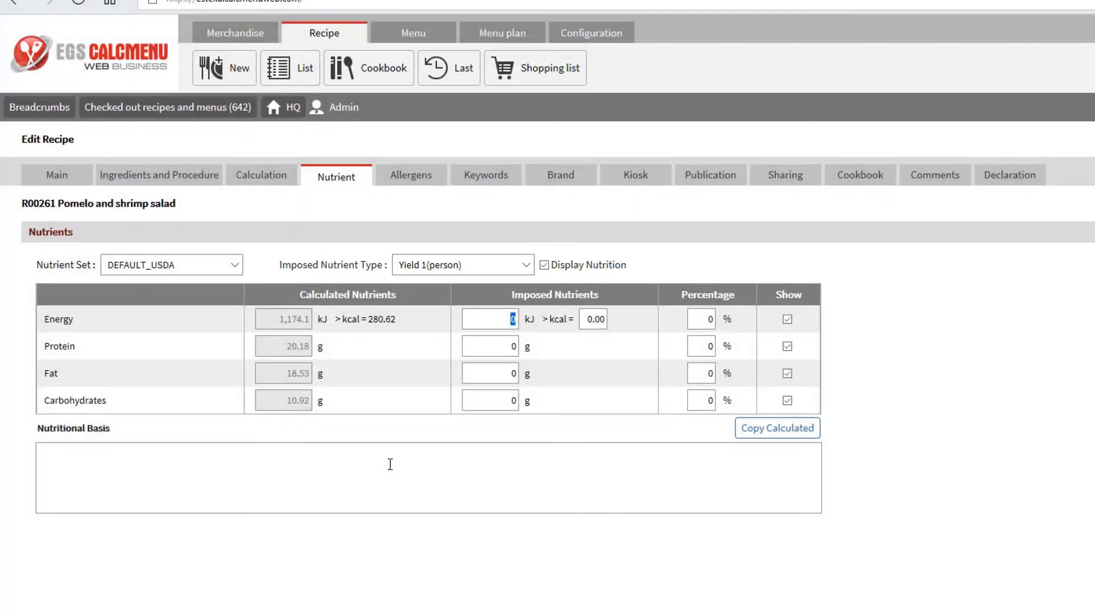
left_click(391, 464)
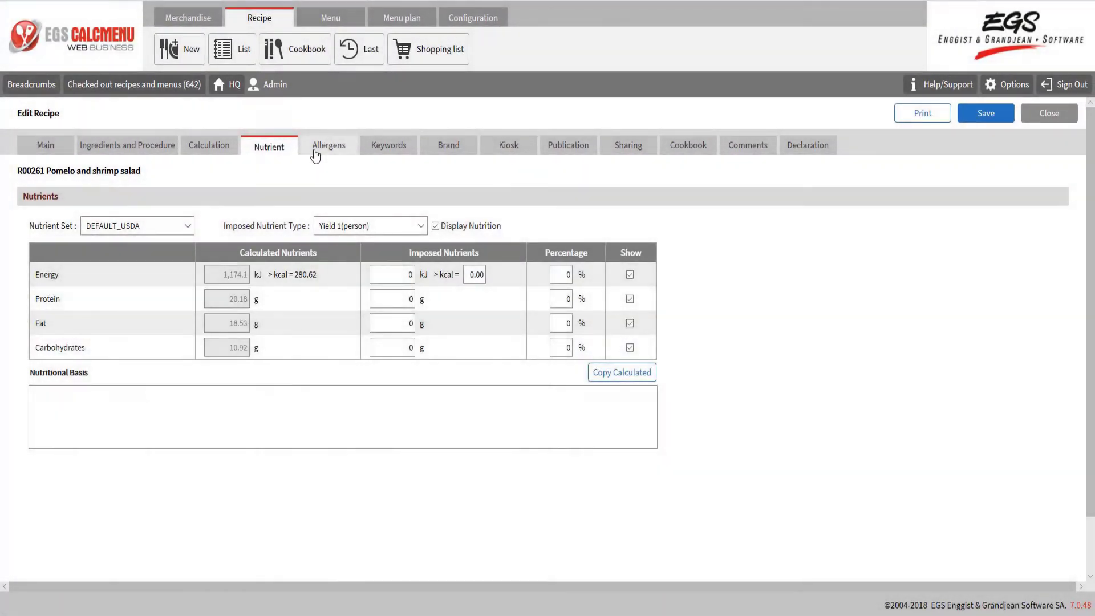
Show the Allergens tab and scroll through the allergen table listing Gluten, Crustaceans, Fish, Peanut, Milk, Sulfite
left_click(315, 151)
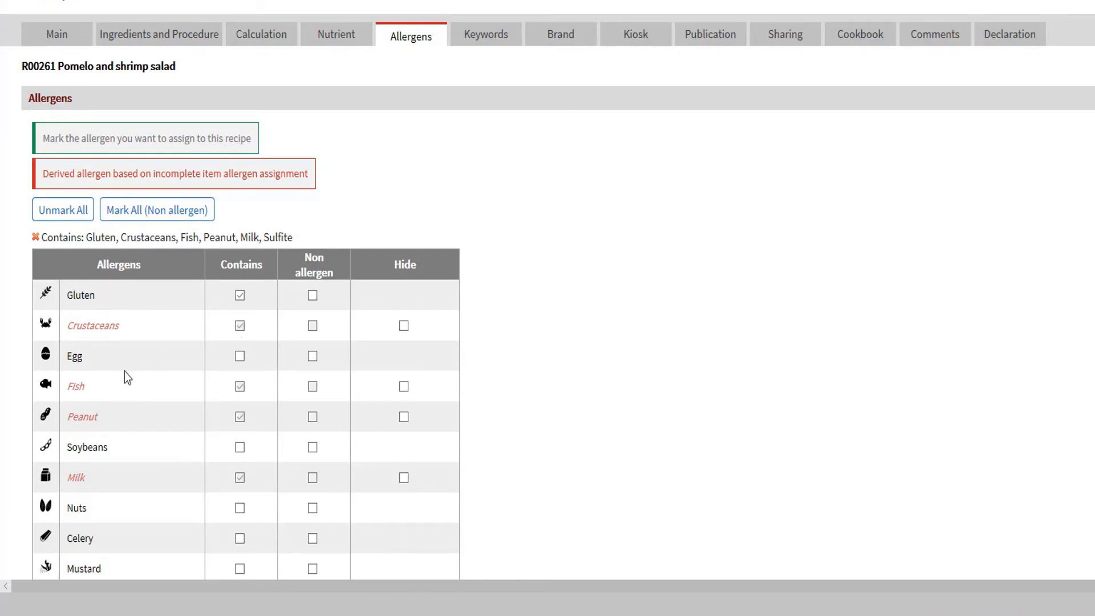
scroll(105, 422, "down", 5)
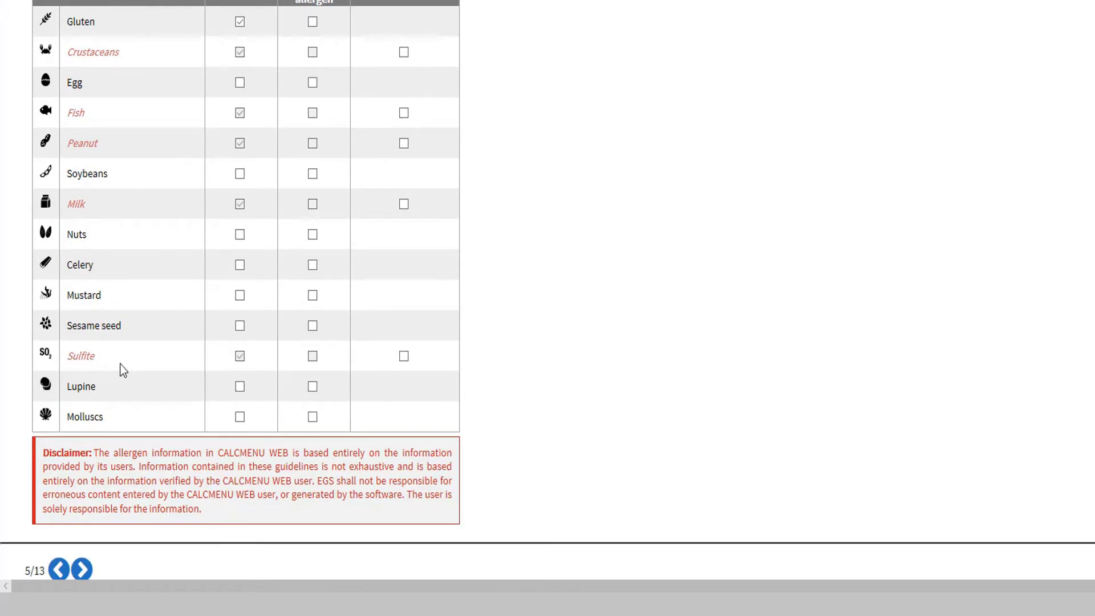
scroll(643, 347, "up", 5)
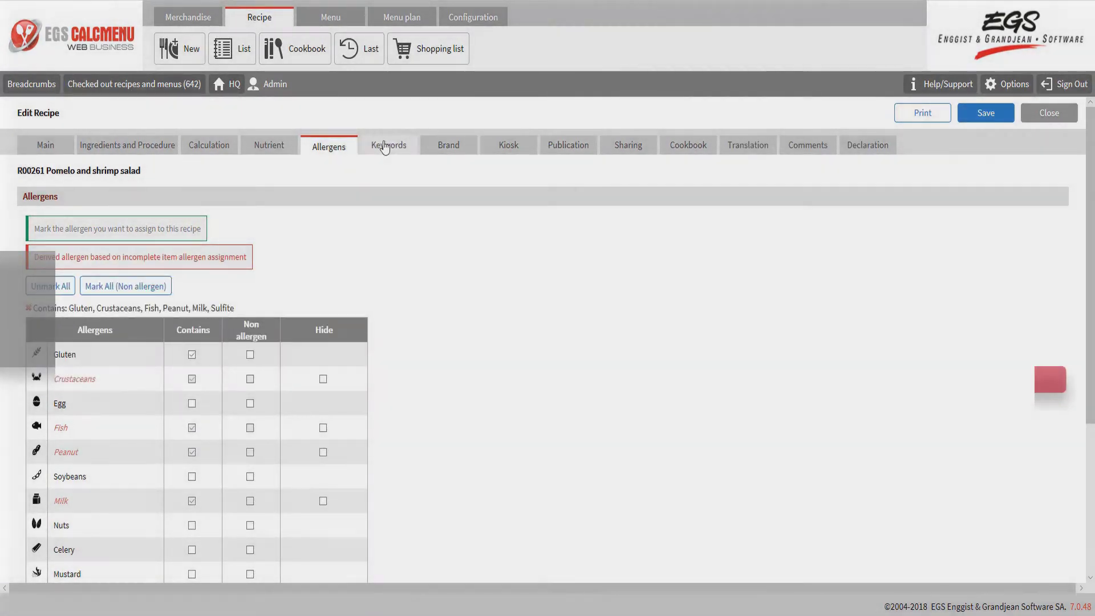
Set the rating to Excellent, budget Medium, difficulty Simple and Quick & Easy Yes
left_click(385, 148)
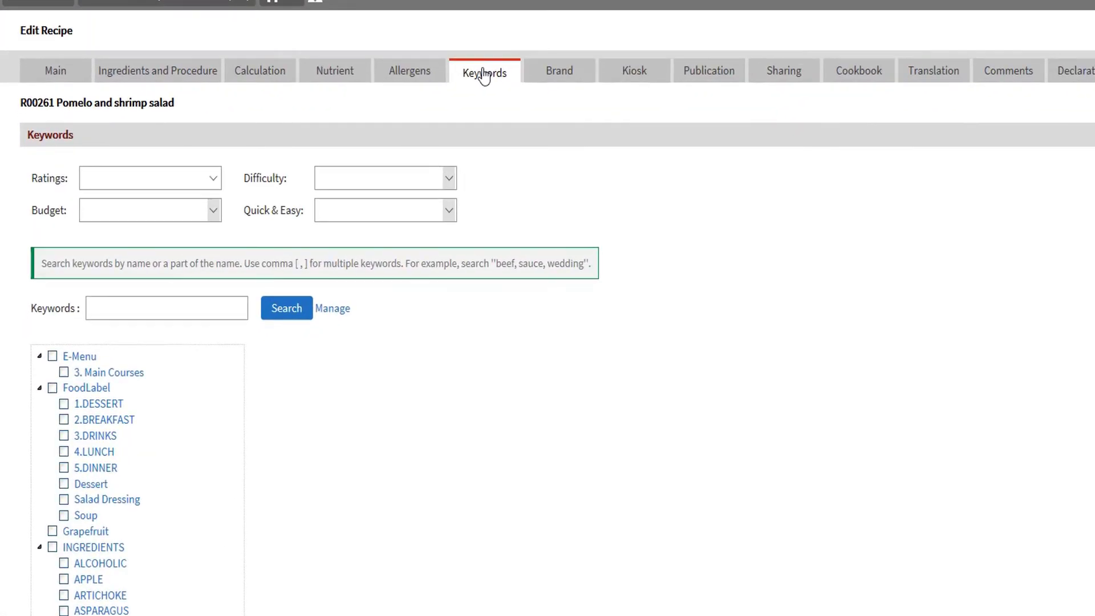
left_click(210, 181)
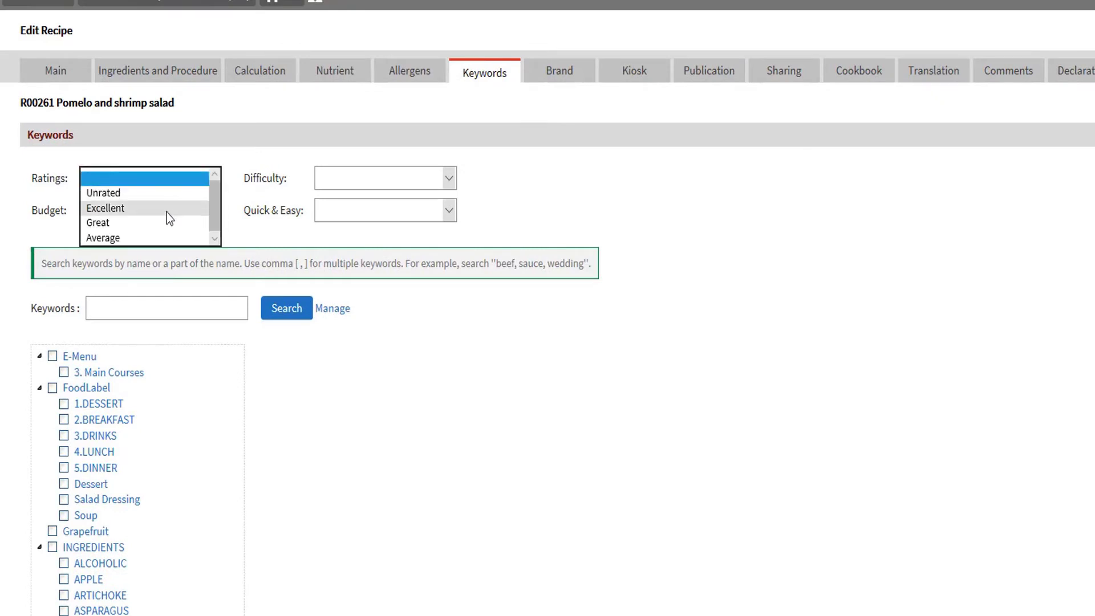
left_click(166, 206)
left_click(210, 217)
left_click(187, 241)
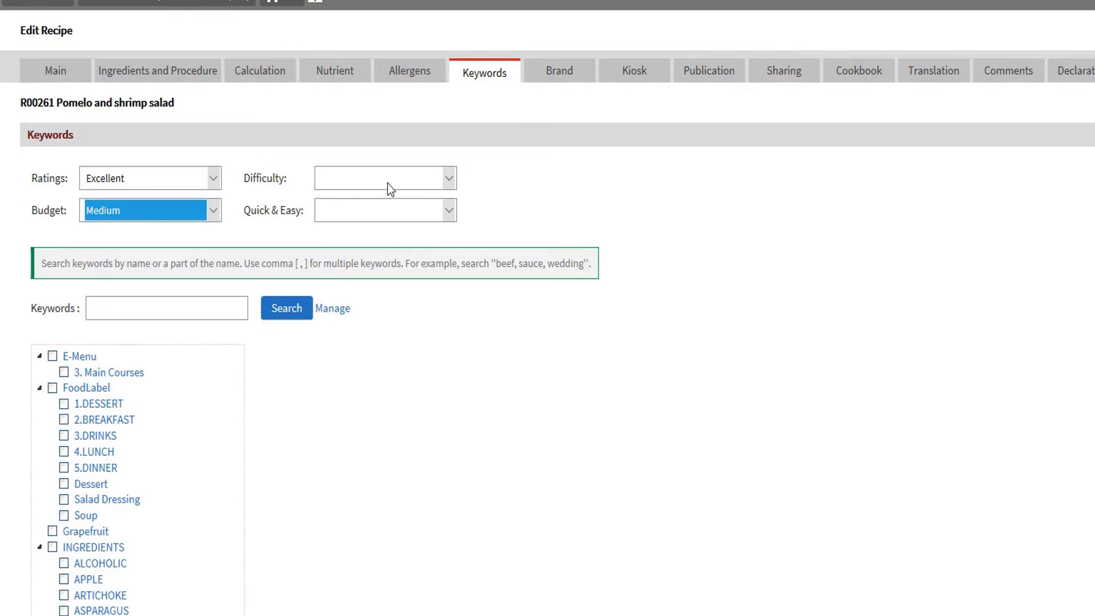
left_click(454, 182)
left_click(414, 195)
left_click(450, 212)
left_click(421, 240)
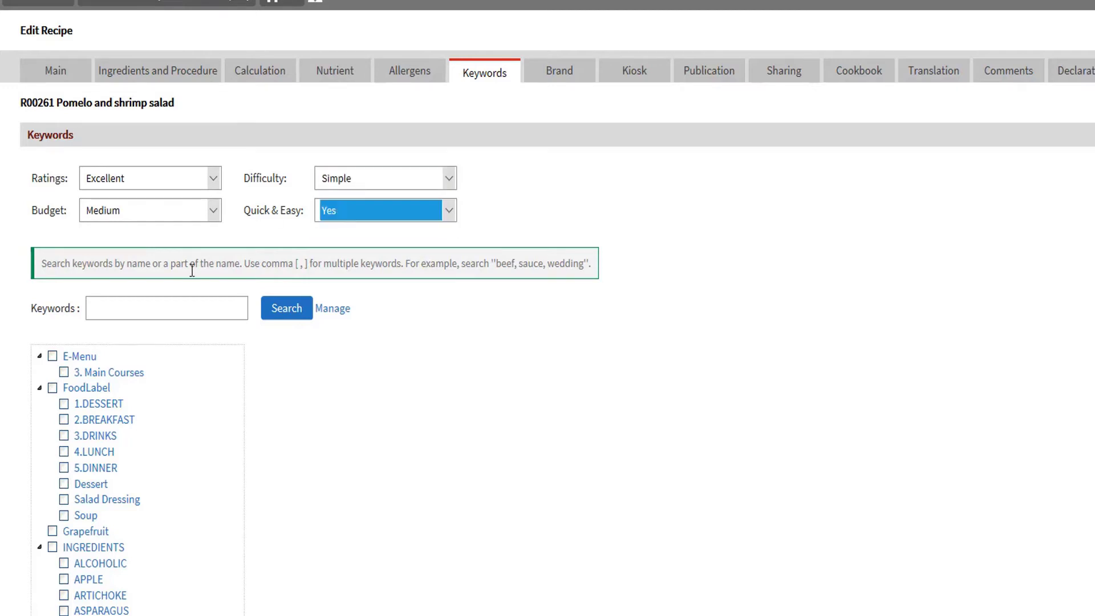
Search and assign the keywords ASIAN, HOT & SPICY and SALADS
left_click(192, 306)
type("Asian")
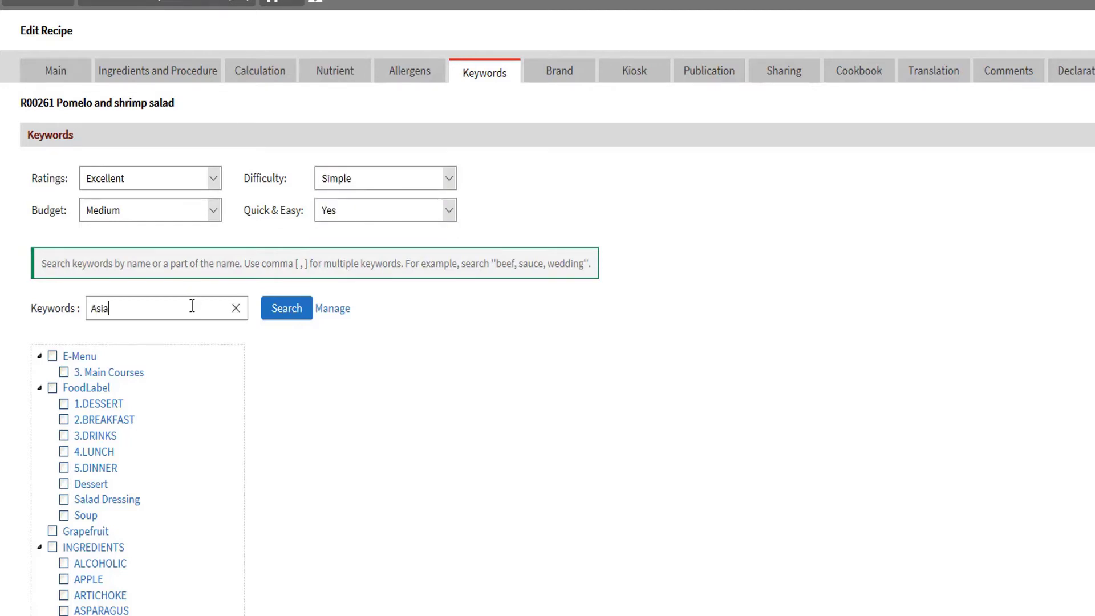
left_click(300, 312)
left_click(63, 372)
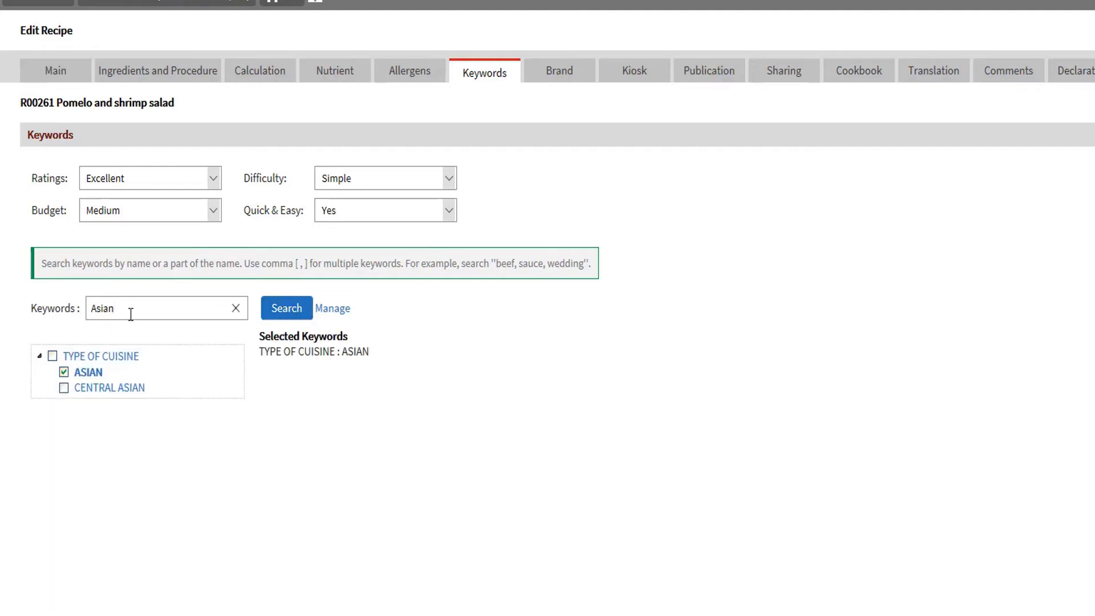
type("Spicy")
left_click(288, 311)
left_click(63, 420)
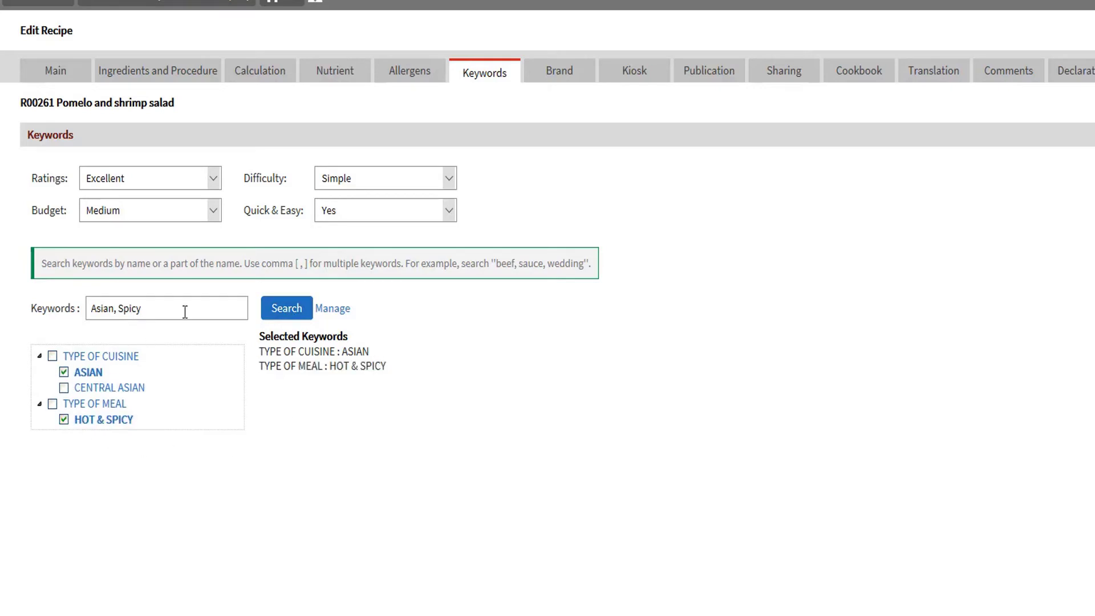
left_click(189, 311)
type(", Salad")
left_click(286, 308)
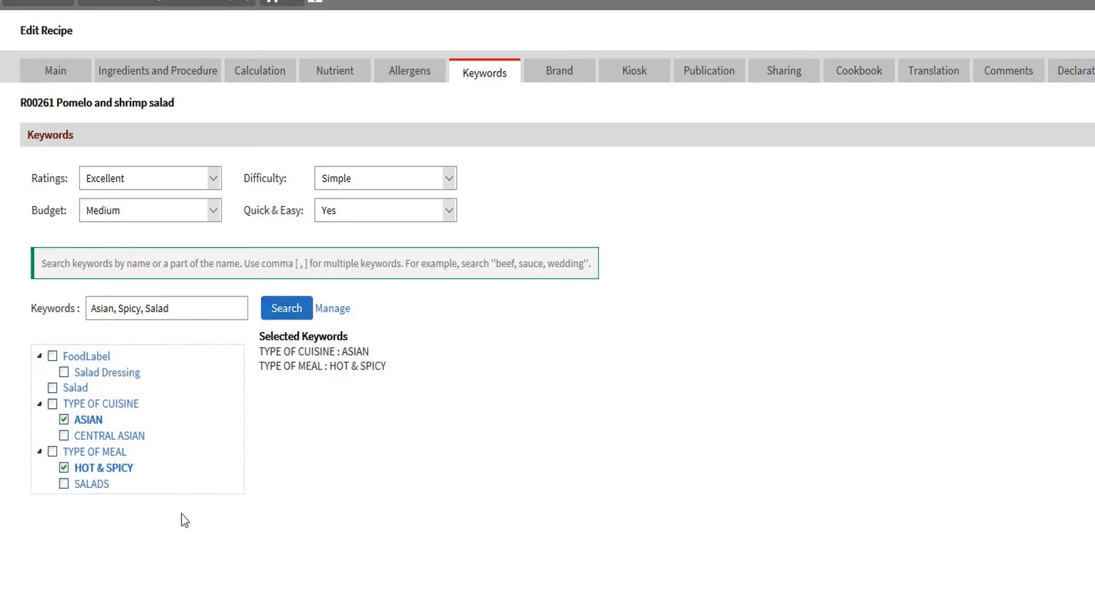
left_click(63, 483)
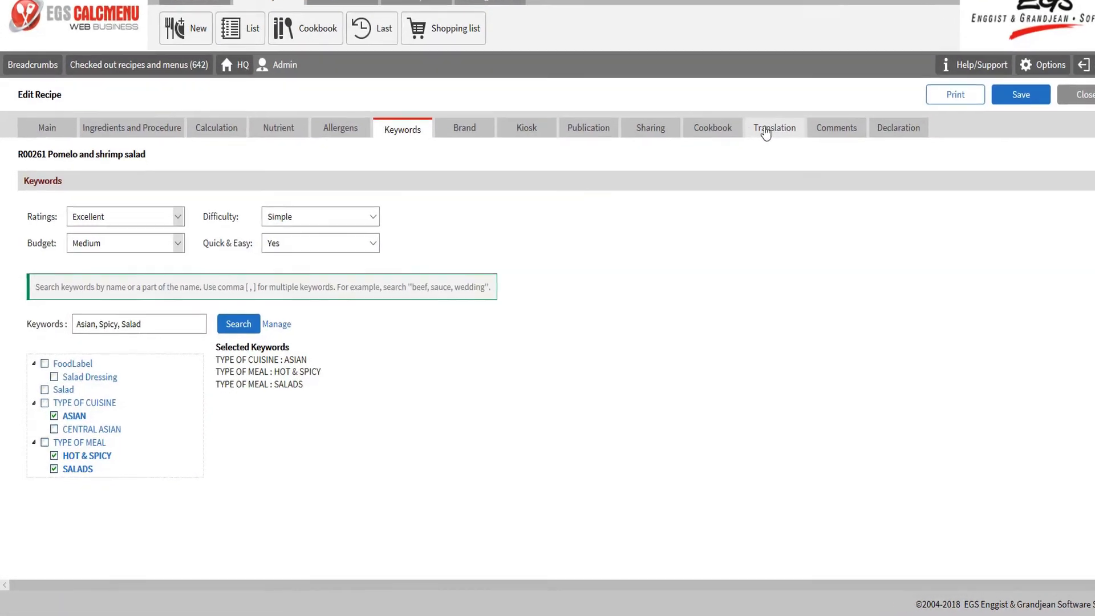
On the Translation tab, enter the French name 'Salade de Pomelo et Crevettes'
left_click(741, 148)
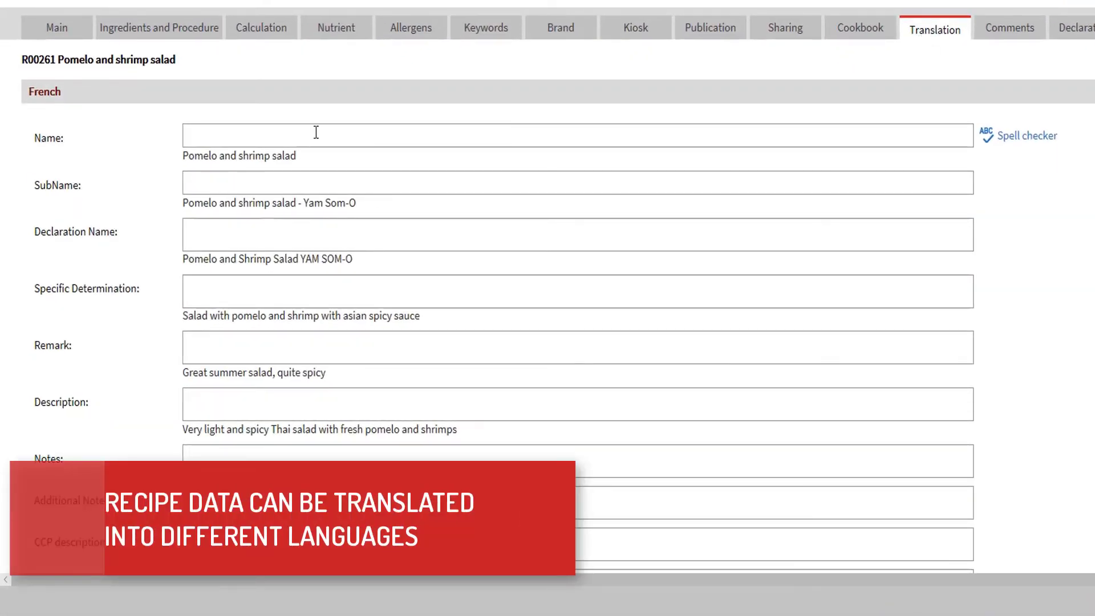
left_click(316, 133)
type("Sala")
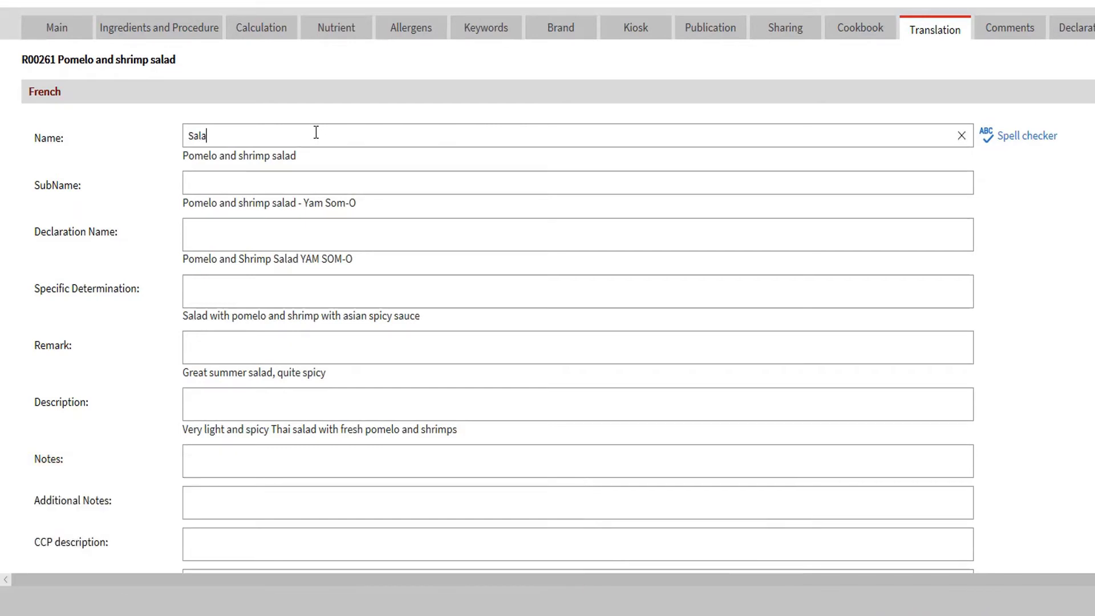
type("de de Pomelo")
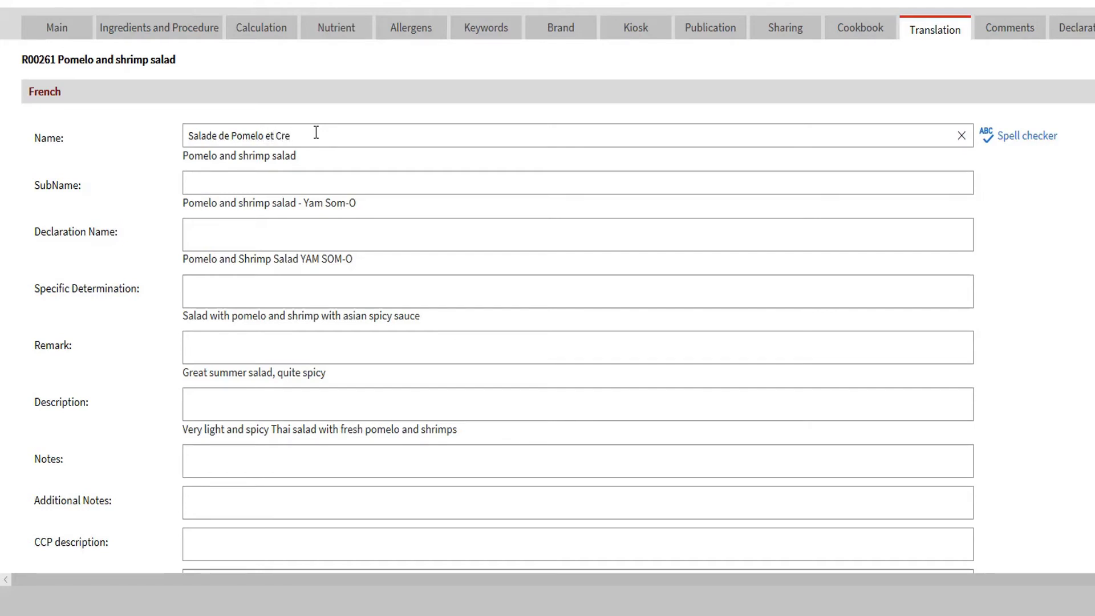
type("et Crevettes")
scroll(548, 308, "up", 2)
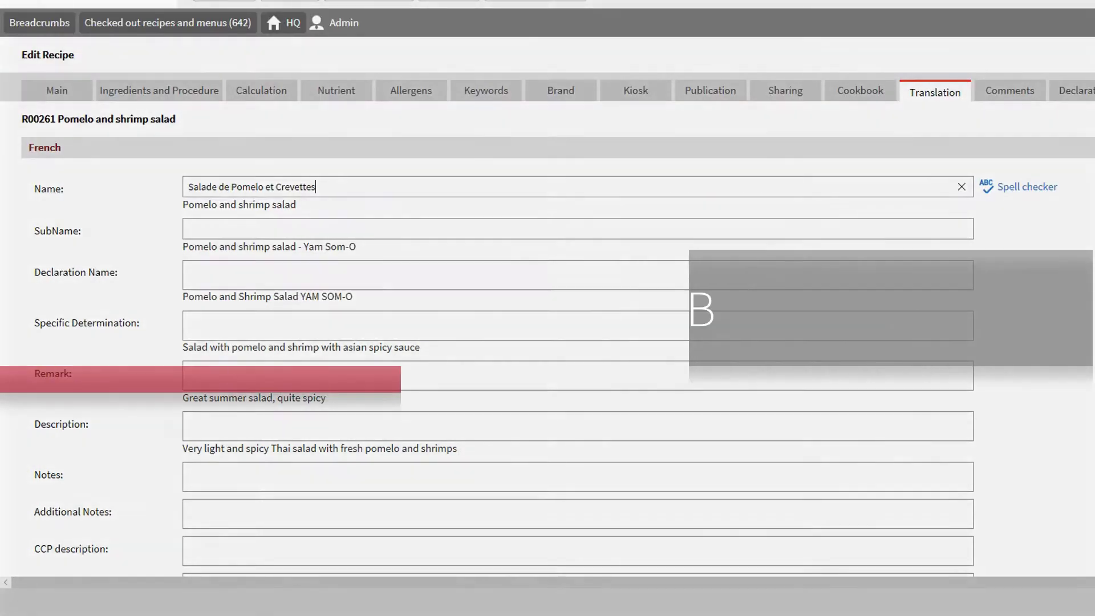
Show the Comments tab with its note about Australian ingredients
left_click(1027, 97)
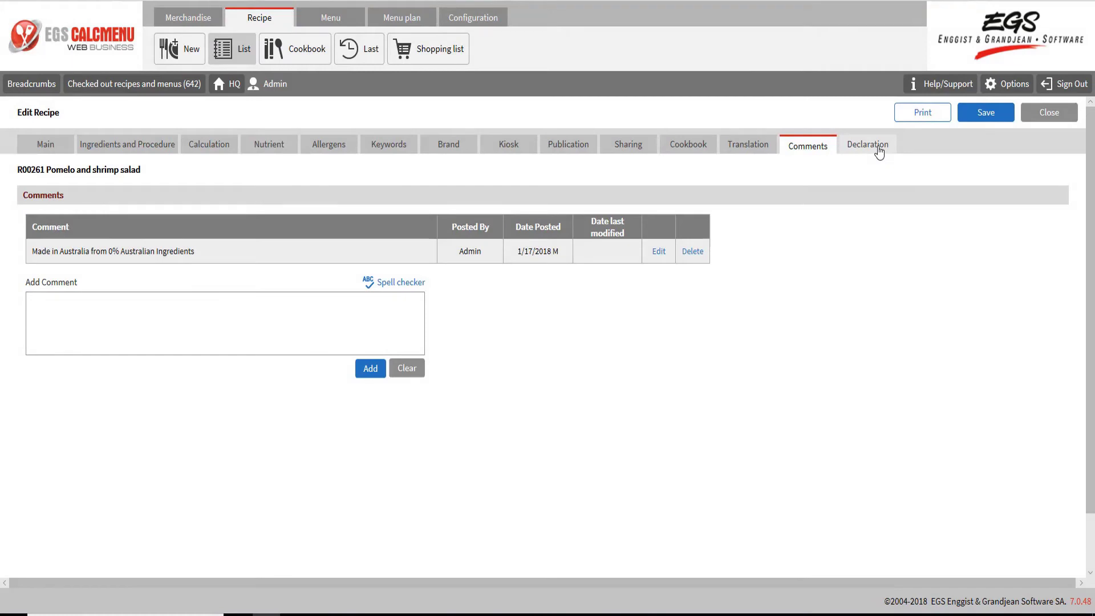
On the declaration labels tab, keep g as the weight unit
left_click(879, 149)
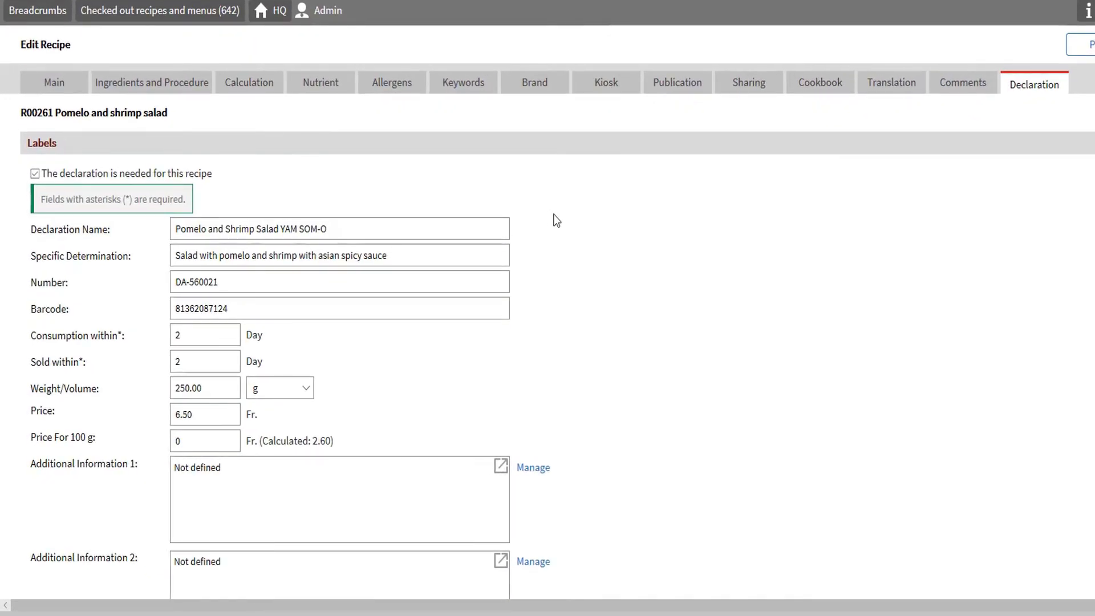
scroll(557, 221, "down", 2)
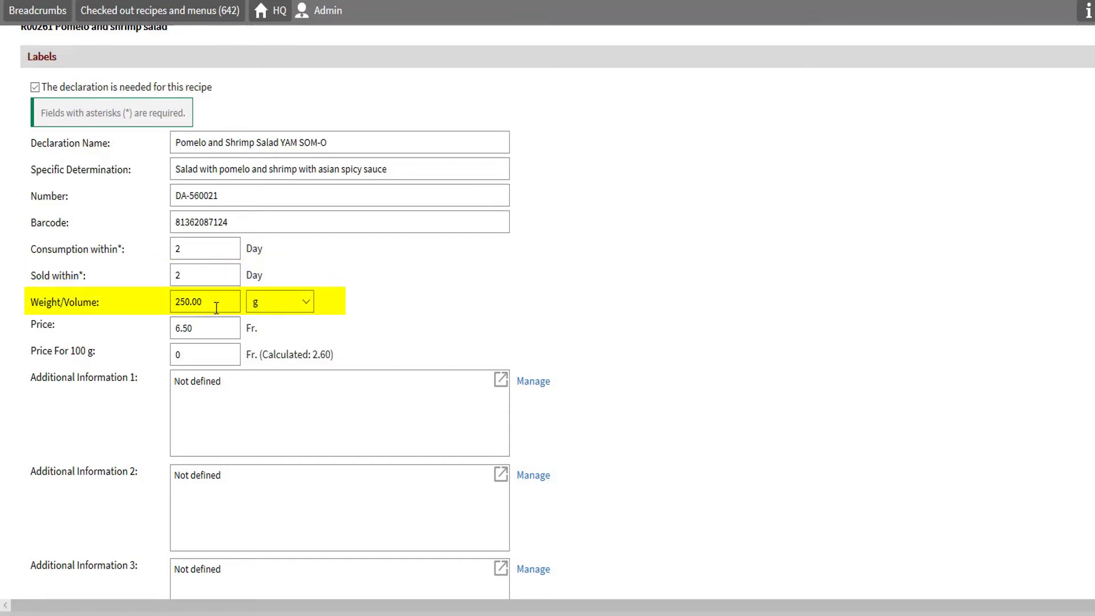
left_click(306, 303)
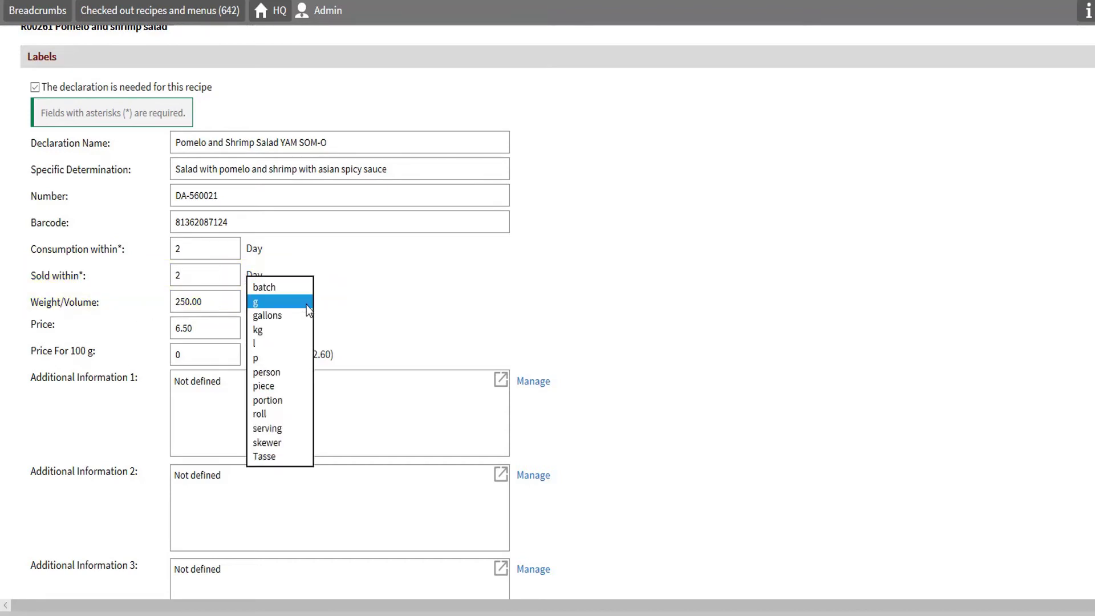
left_click(424, 348)
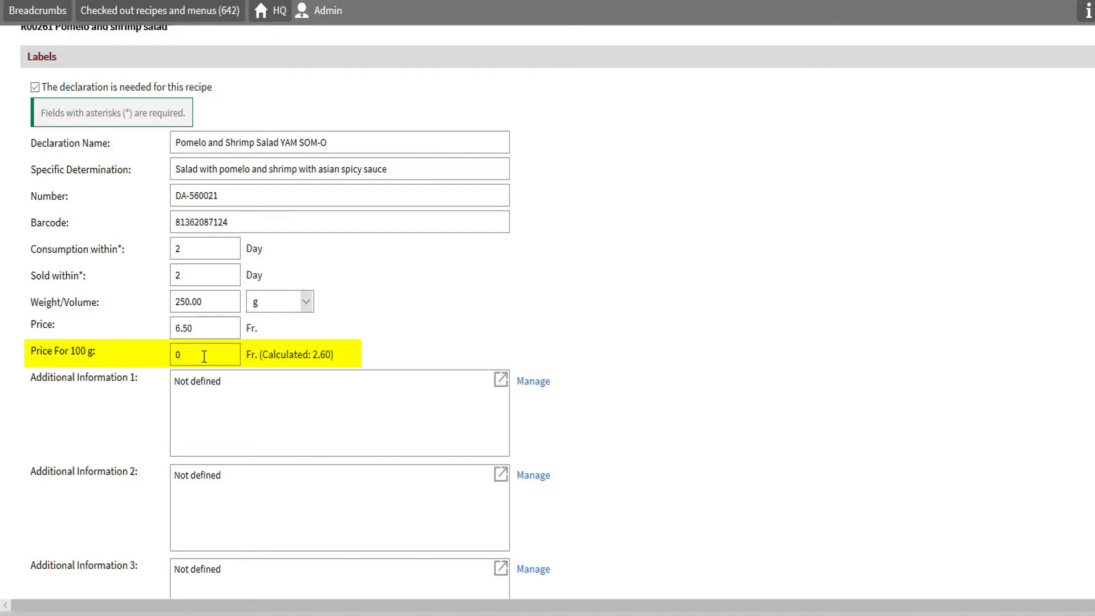
Set packaging to Pet transparent plastic fruit salad bowl disposable, leaving certification Not defined and storage unchanged
scroll(333, 381, "down", 3)
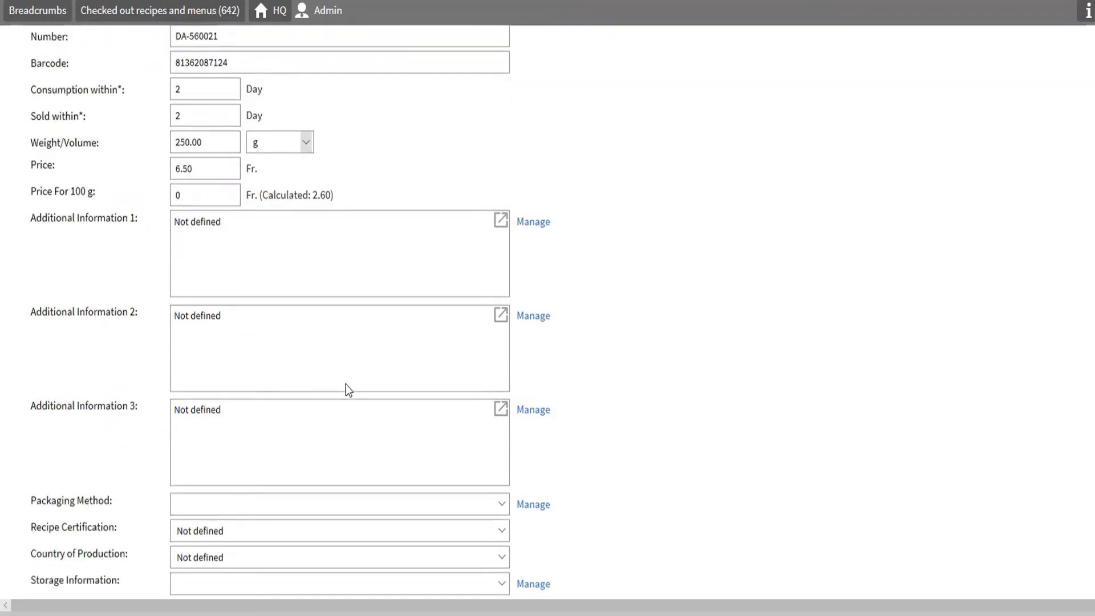
scroll(346, 385, "down", 2)
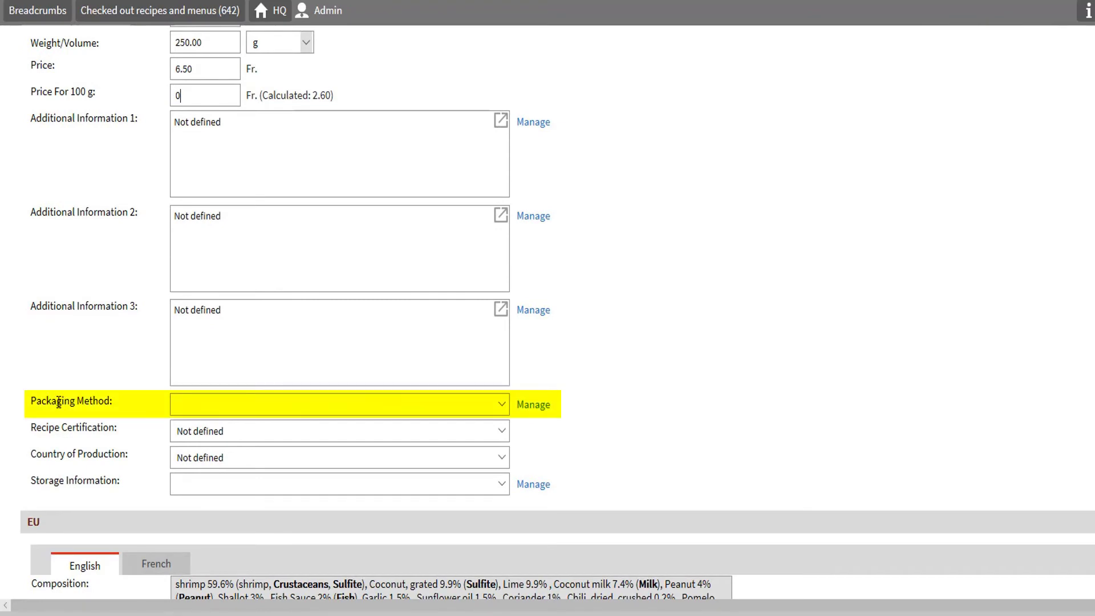
left_click(502, 405)
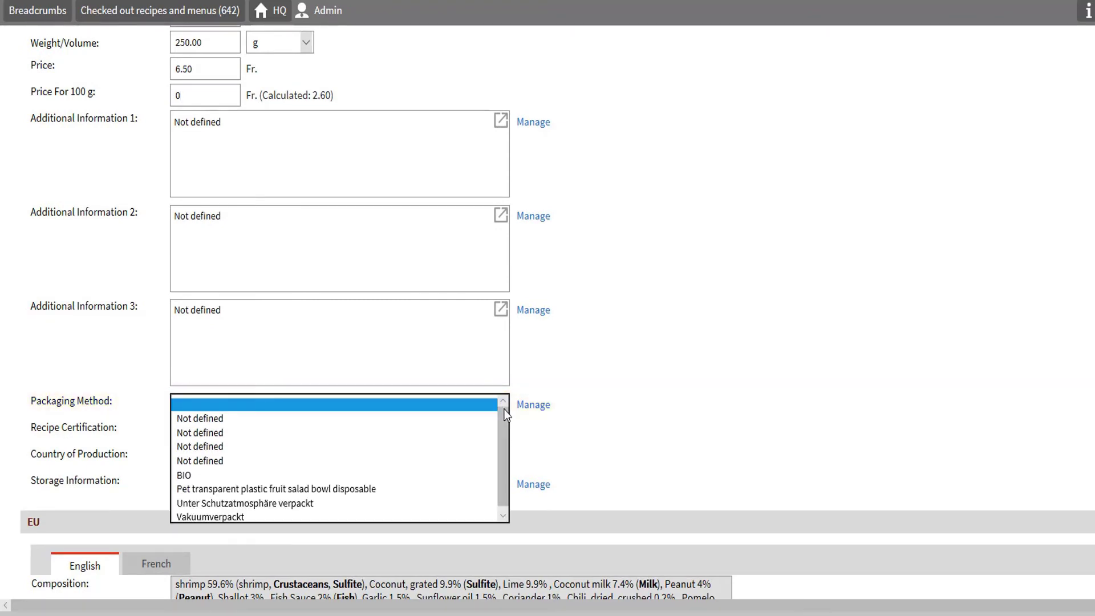
left_click(426, 494)
left_click(502, 432)
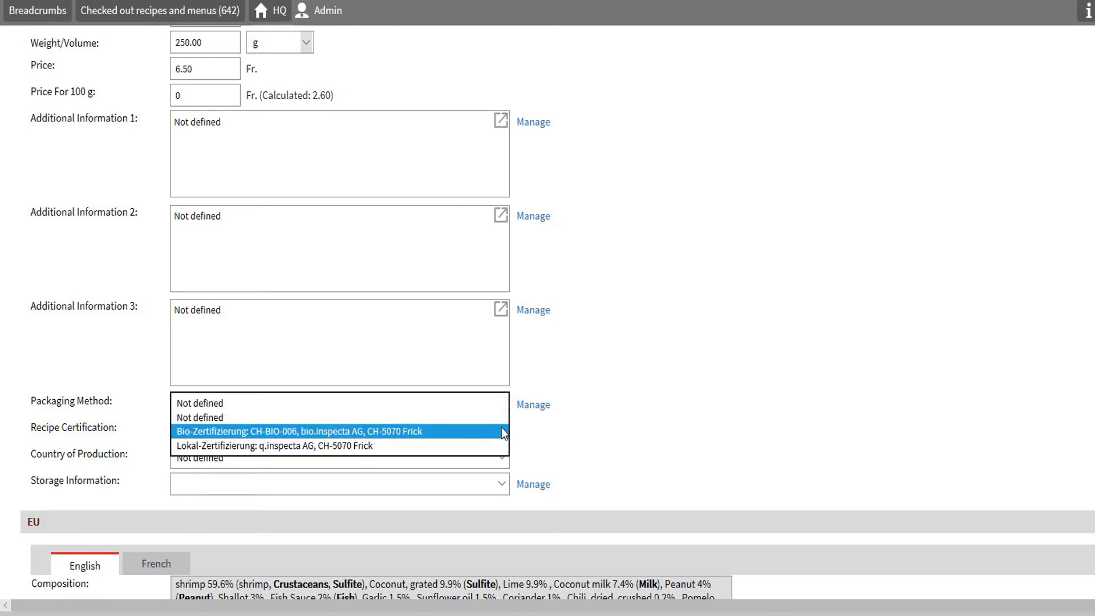
left_click(442, 403)
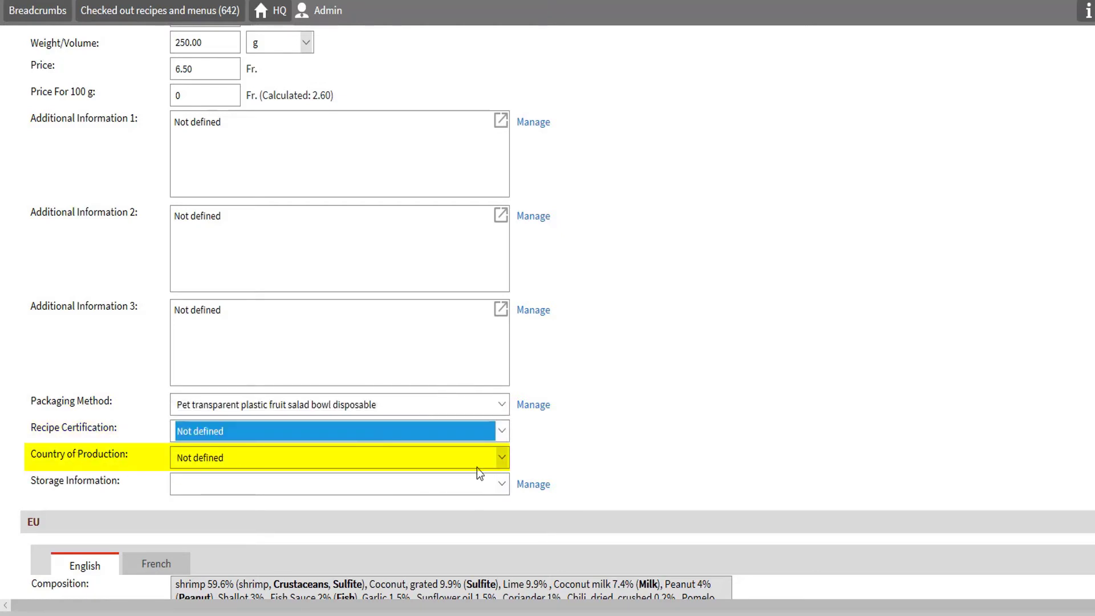
left_click(505, 484)
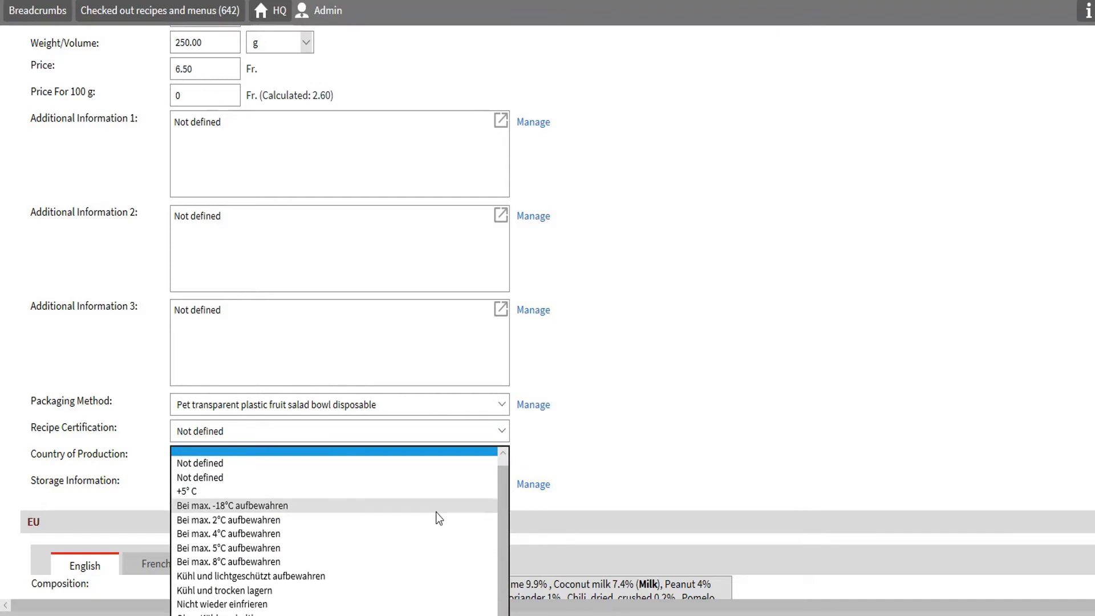
left_click(727, 451)
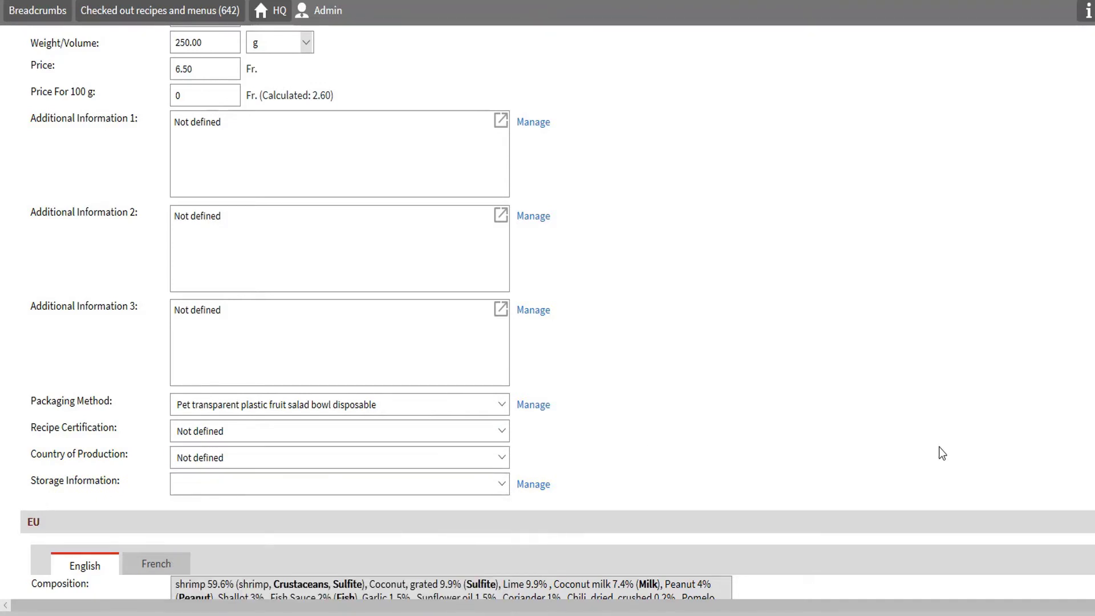
Scroll down to review the Composition and Imposed Composition boxes
scroll(942, 454, "down", 3)
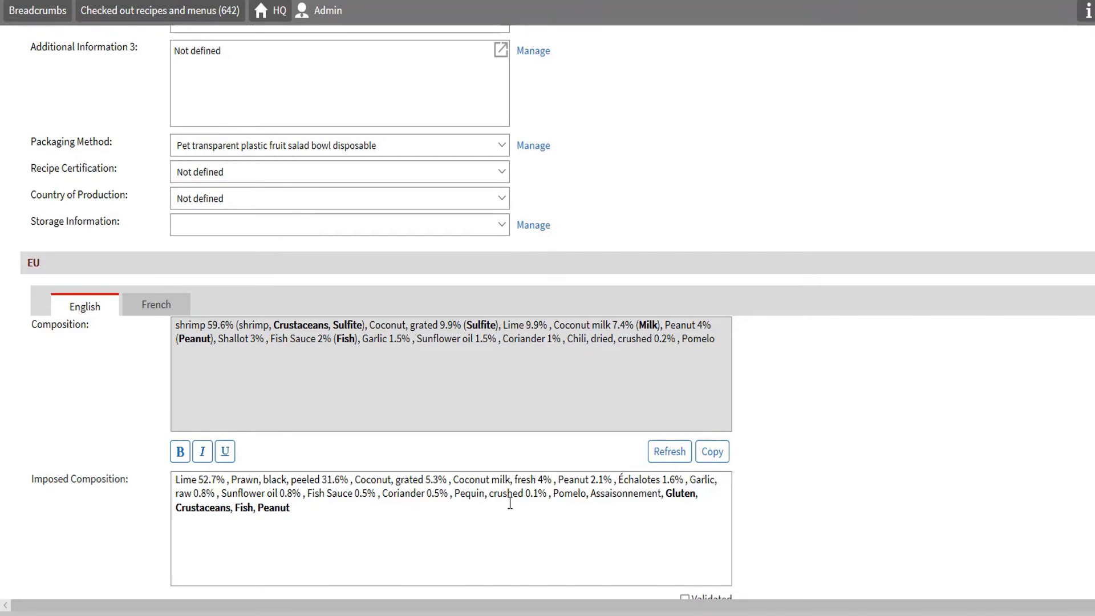
scroll(510, 504, "down", 1)
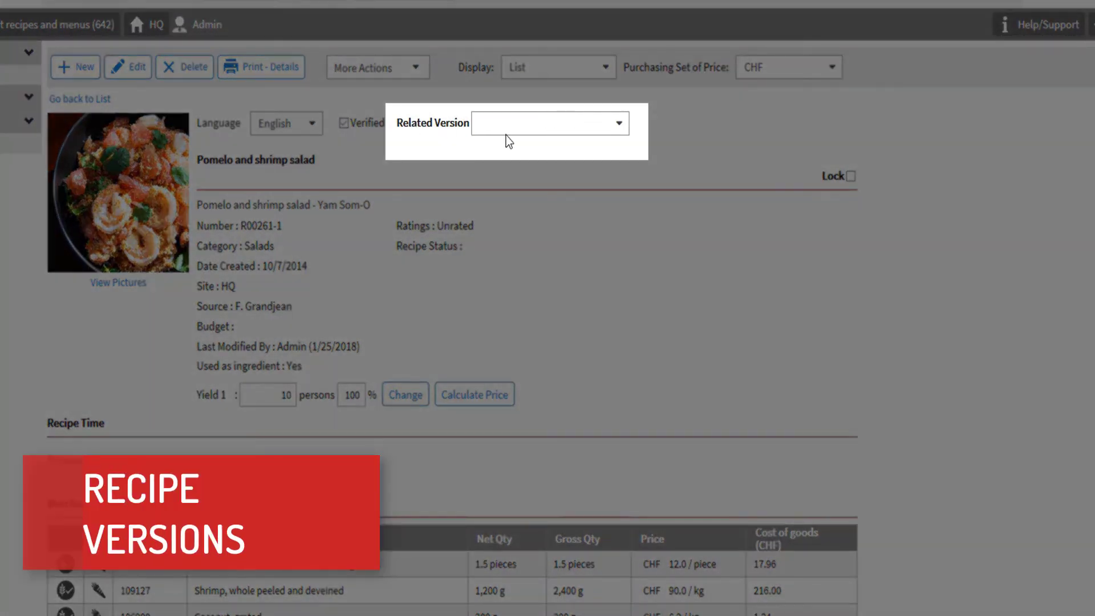
Switch to 'Pomelo and shrimp salad Ver. 2' under Related Version and open its version options
left_click(624, 130)
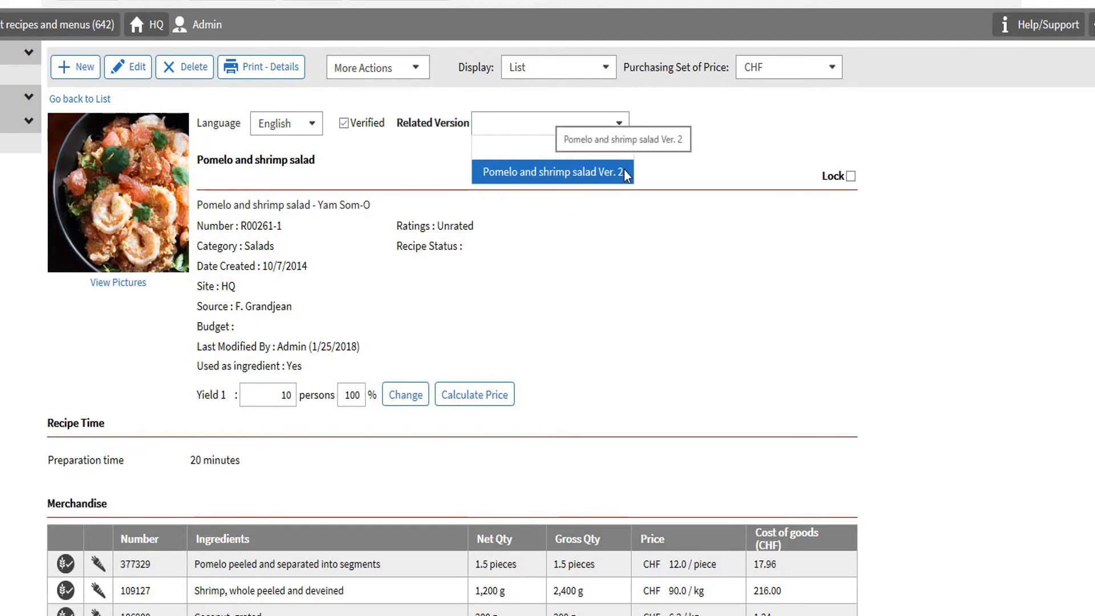
left_click(624, 171)
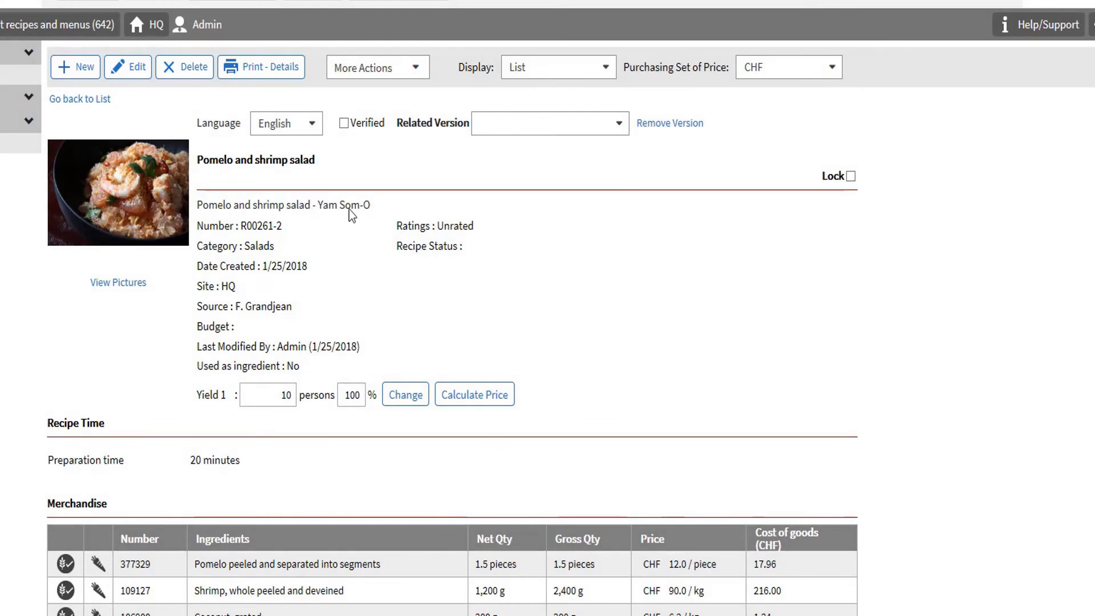
left_click(404, 69)
Compare salad version 2 against version 1 and scroll down to the Nutrient Summary
mouse_move(424, 239)
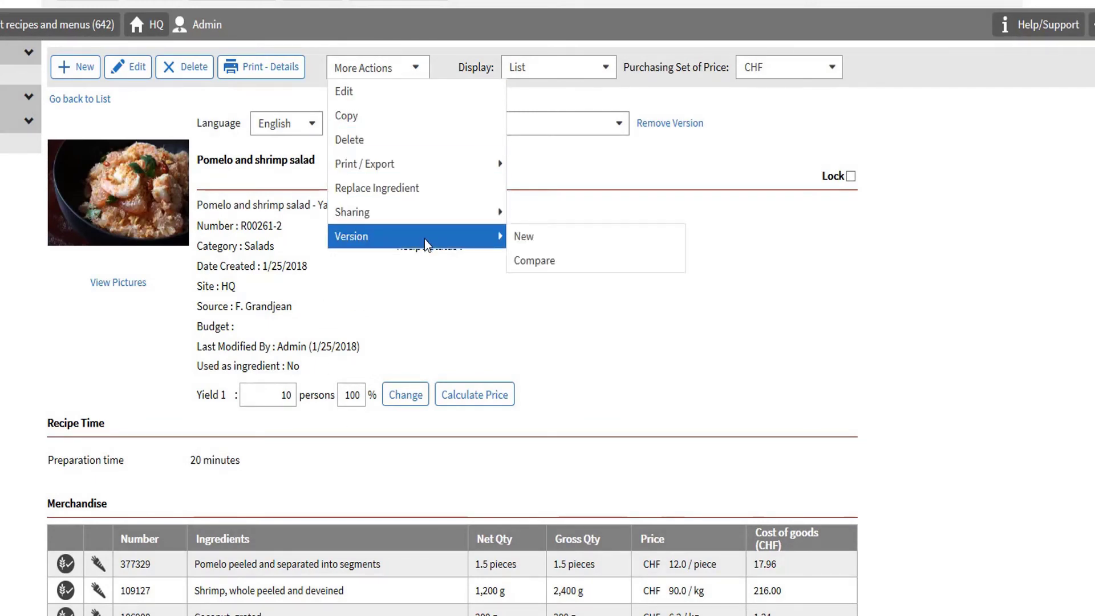
left_click(555, 264)
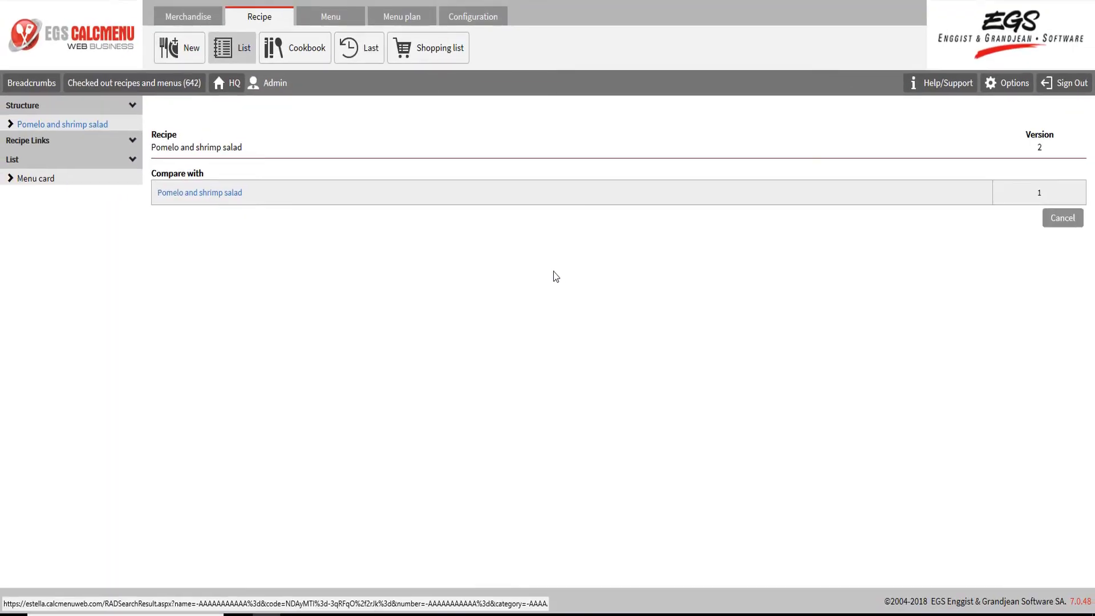
left_click(231, 194)
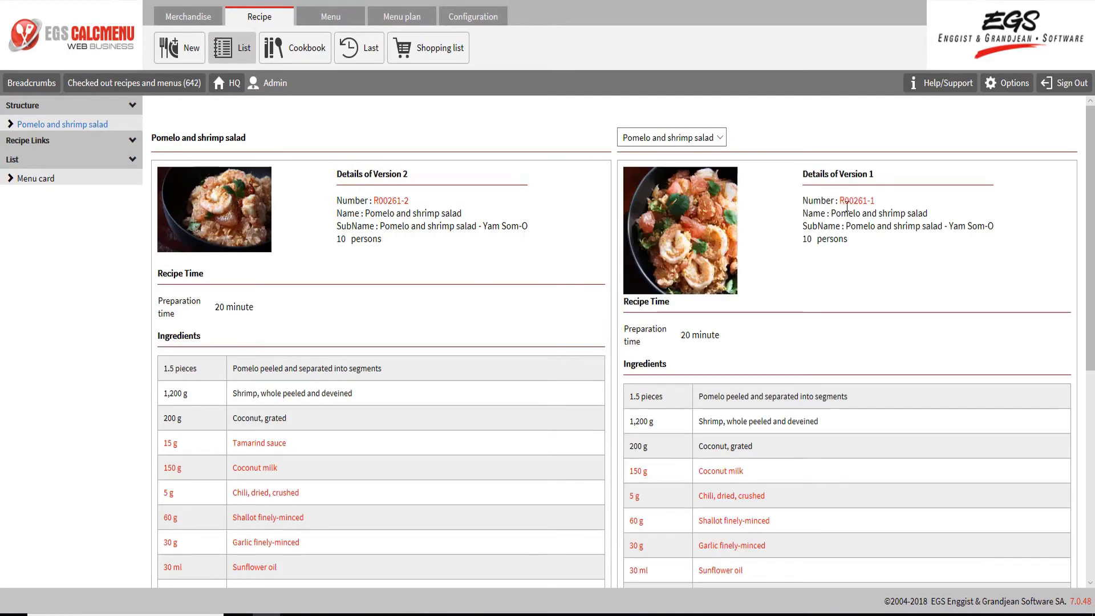
scroll(847, 206, "down", 3)
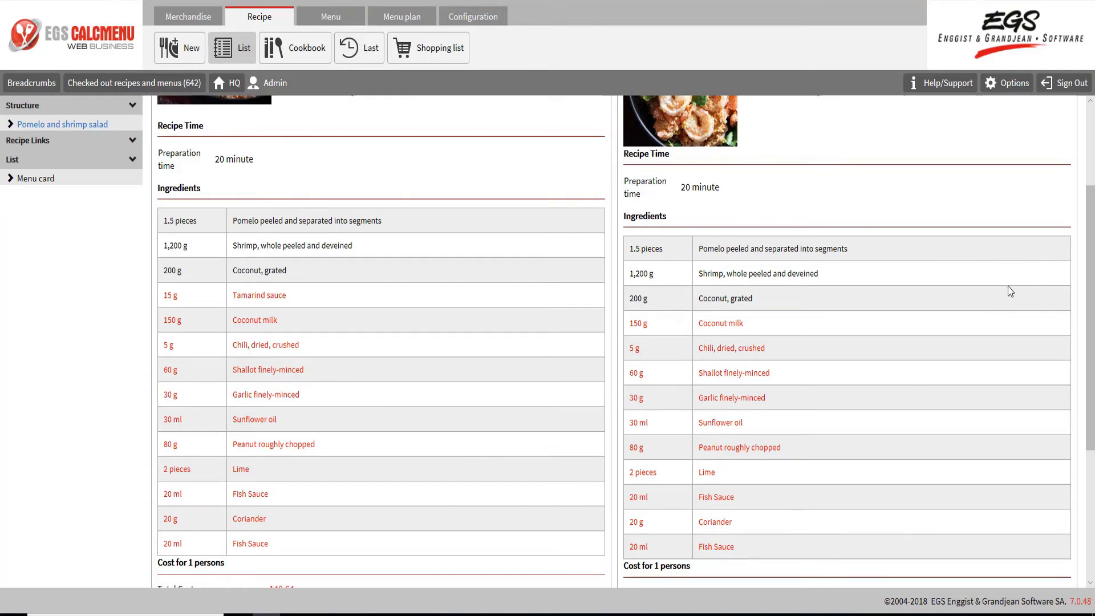
scroll(1008, 286, "down", 2)
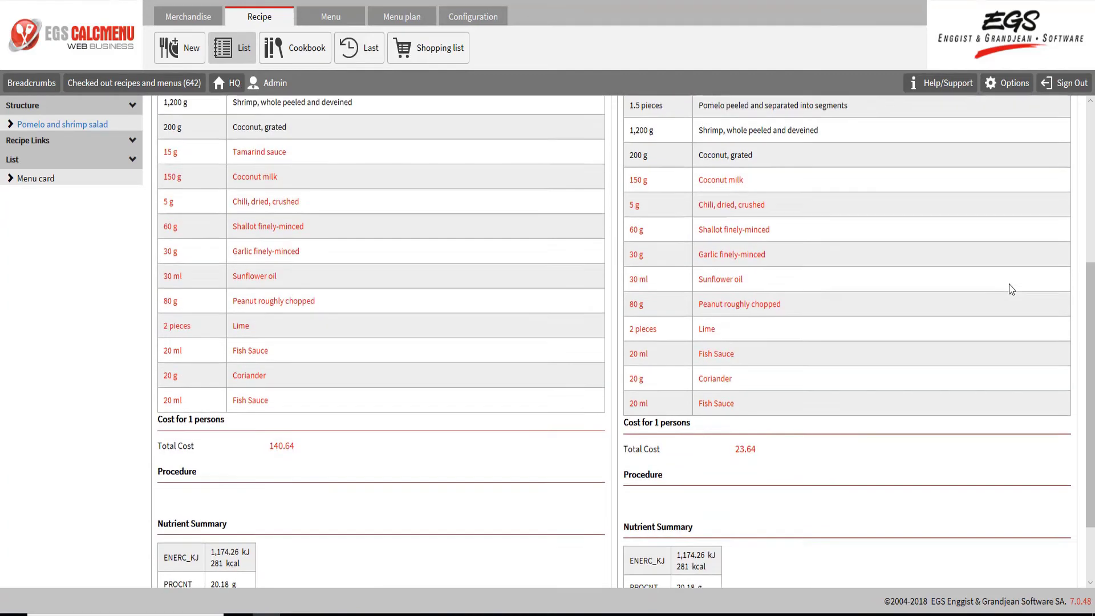
scroll(1010, 282, "down", 2)
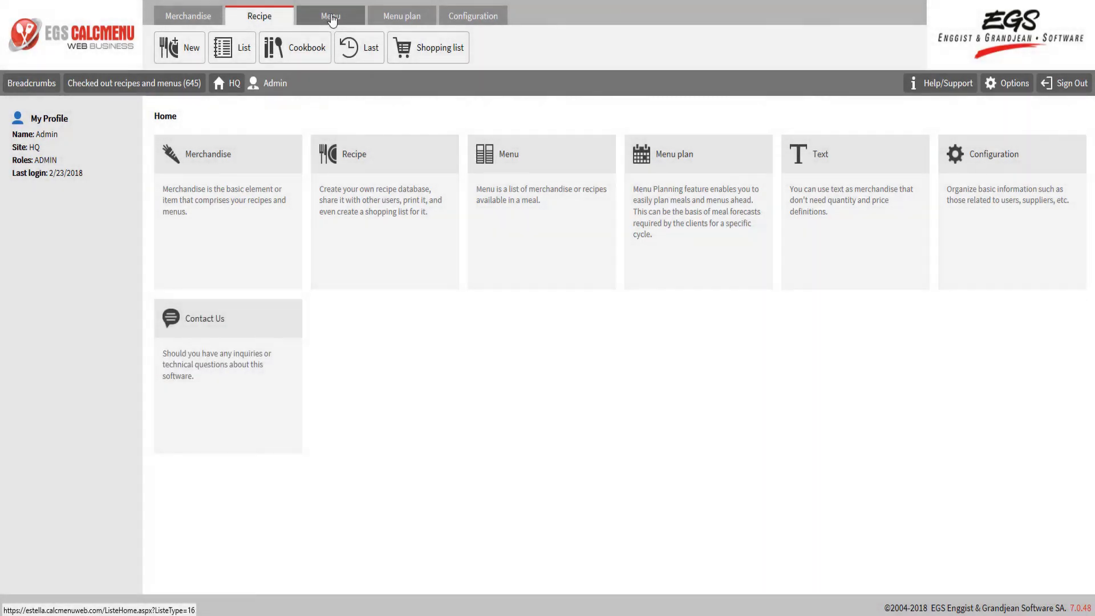
List all menus in the Menu module and open Easter 2017 from the results
left_click(307, 23)
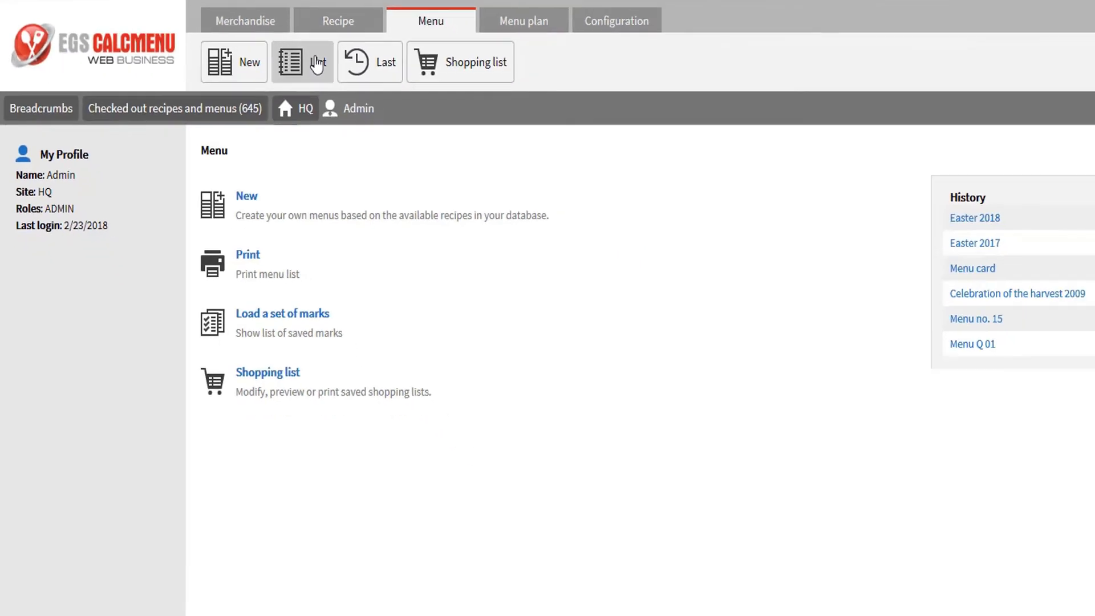
left_click(501, 105)
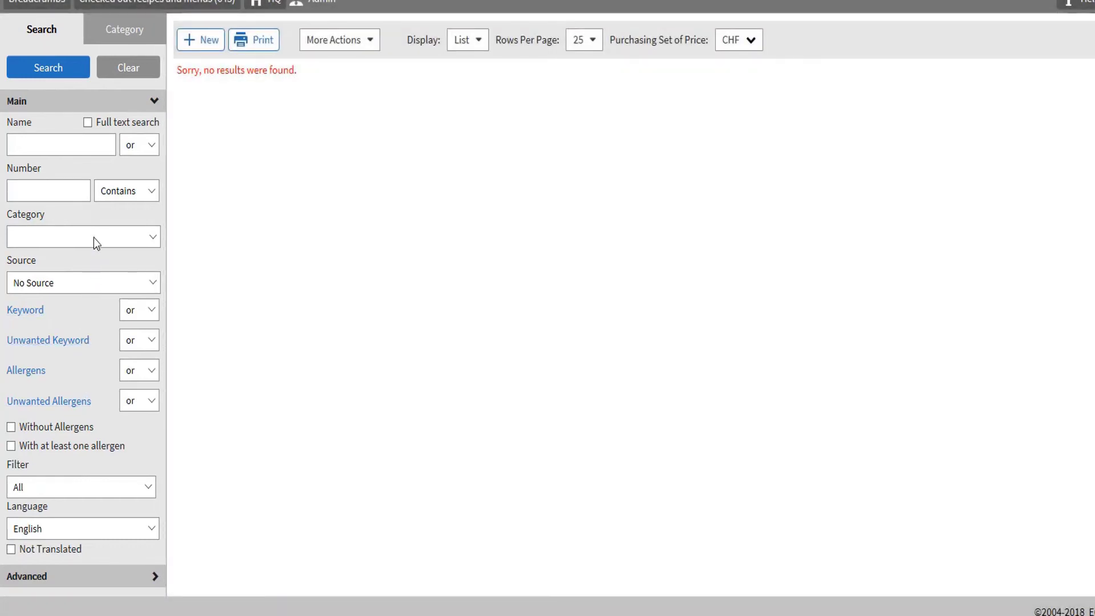
left_click(76, 72)
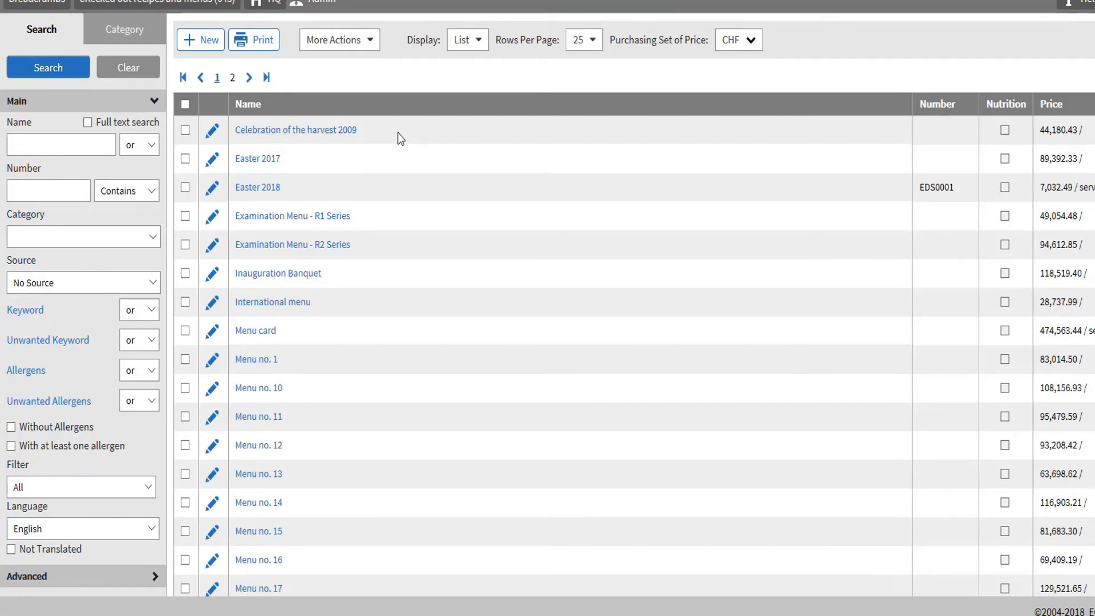
left_click(269, 170)
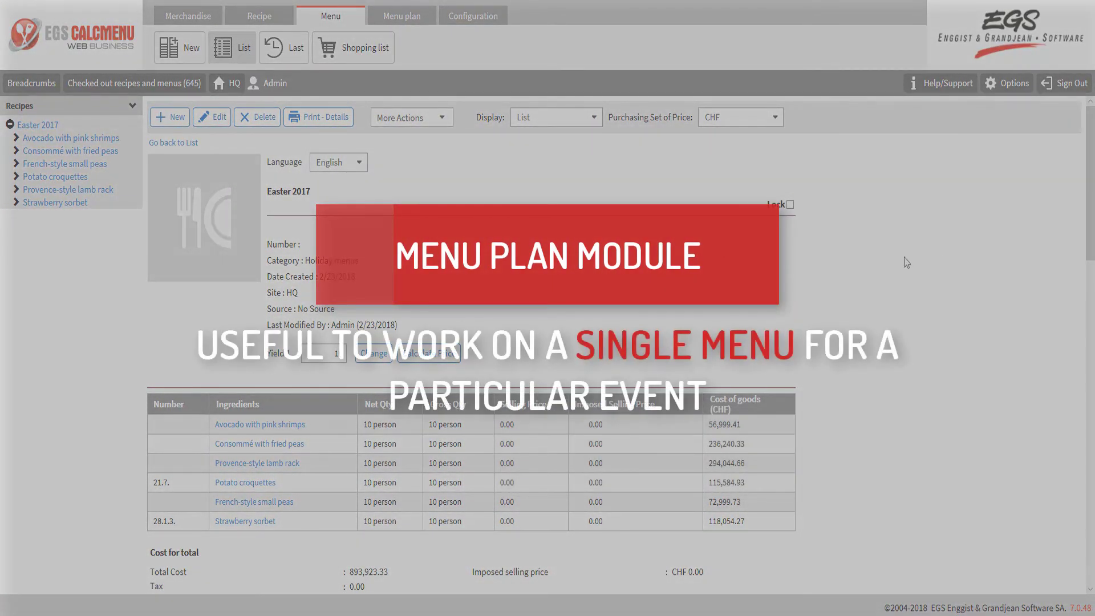
Scroll through Easter 2017's total costs and nutrient values, then back to the top
scroll(893, 255, "down", 4)
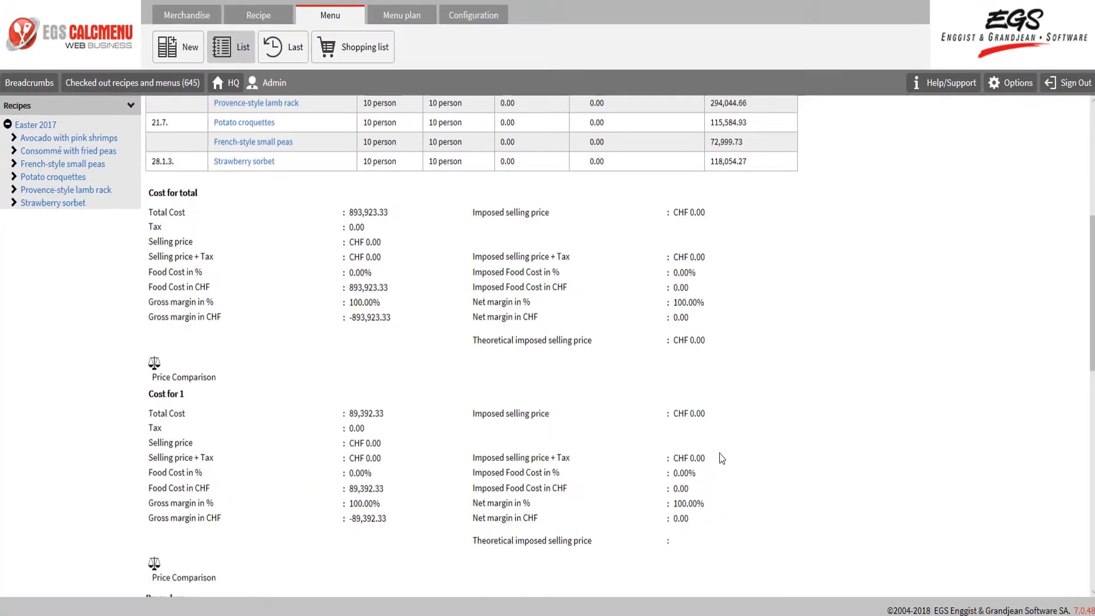
scroll(720, 459, "down", 3)
scroll(720, 459, "down", 10)
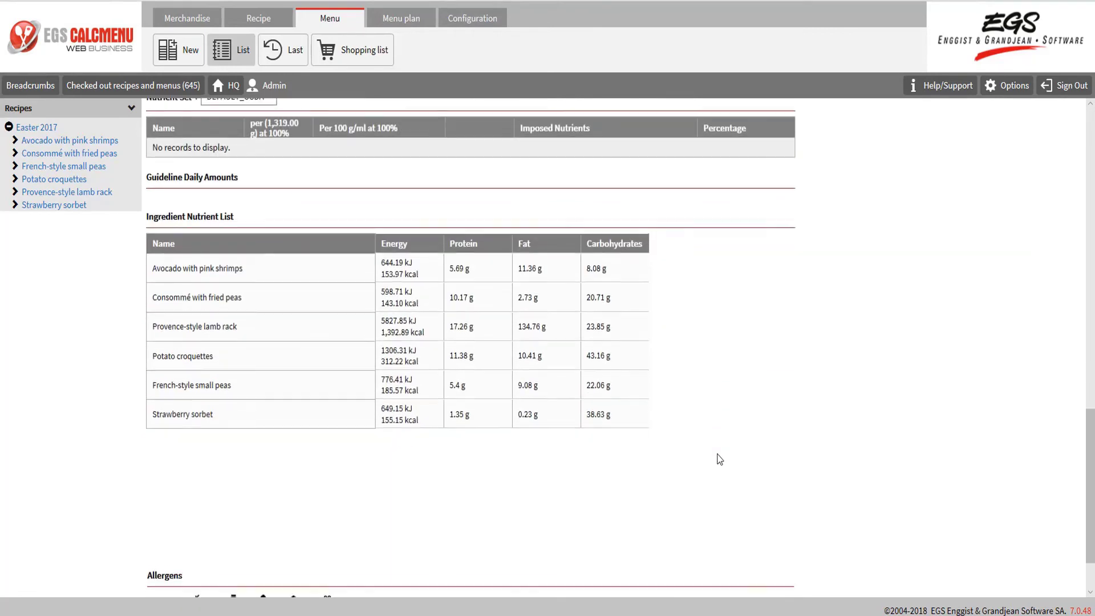
scroll(710, 486, "up", 15)
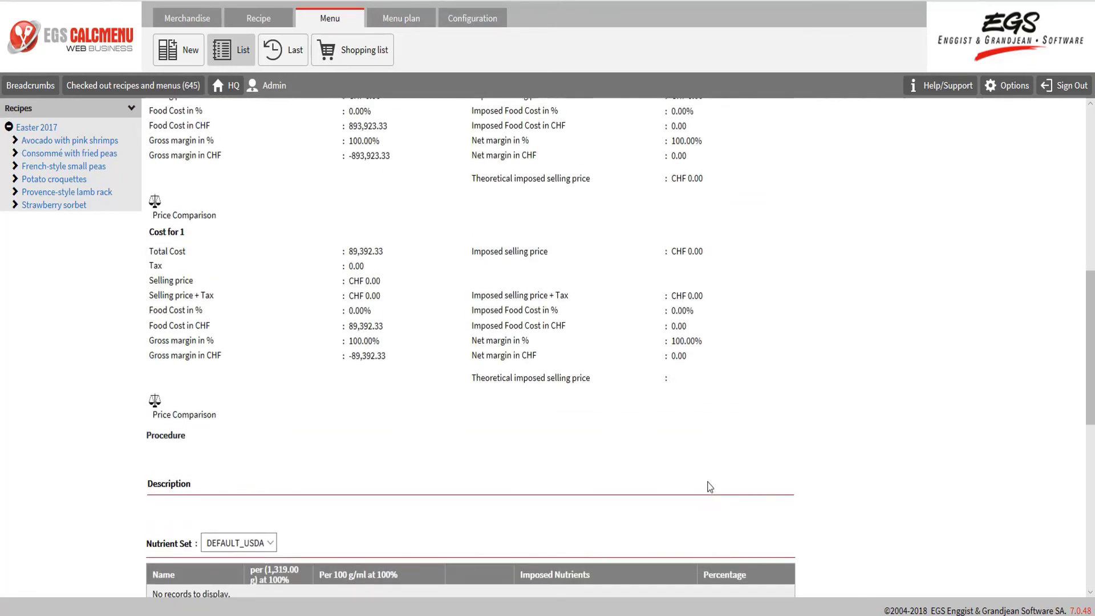
scroll(711, 487, "up", 2)
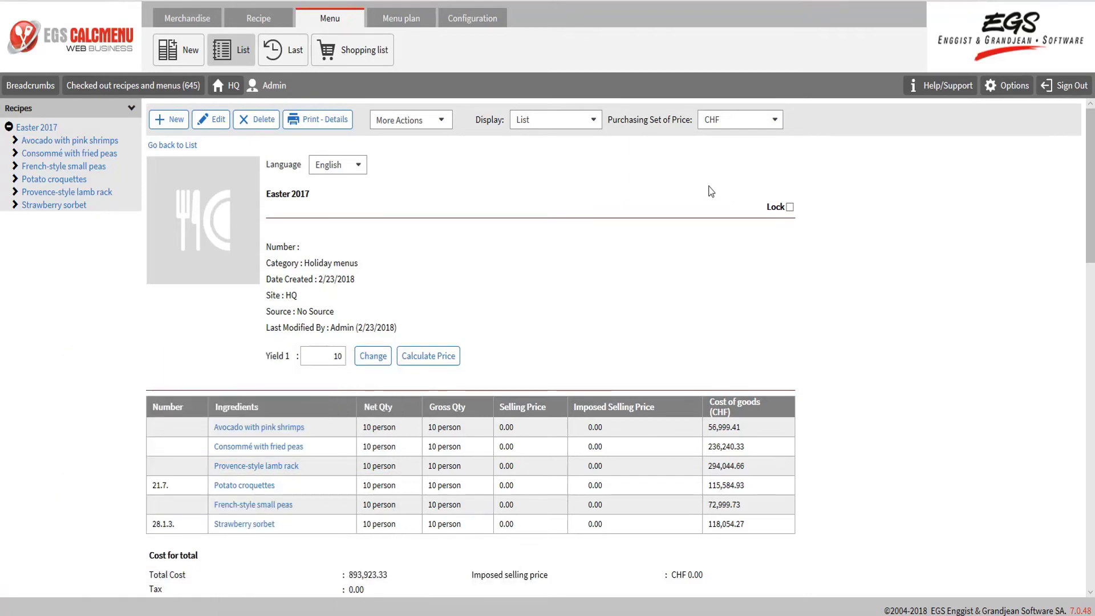
Return to the menu list, open Menu card, and scroll through its ingredients table
left_click(229, 55)
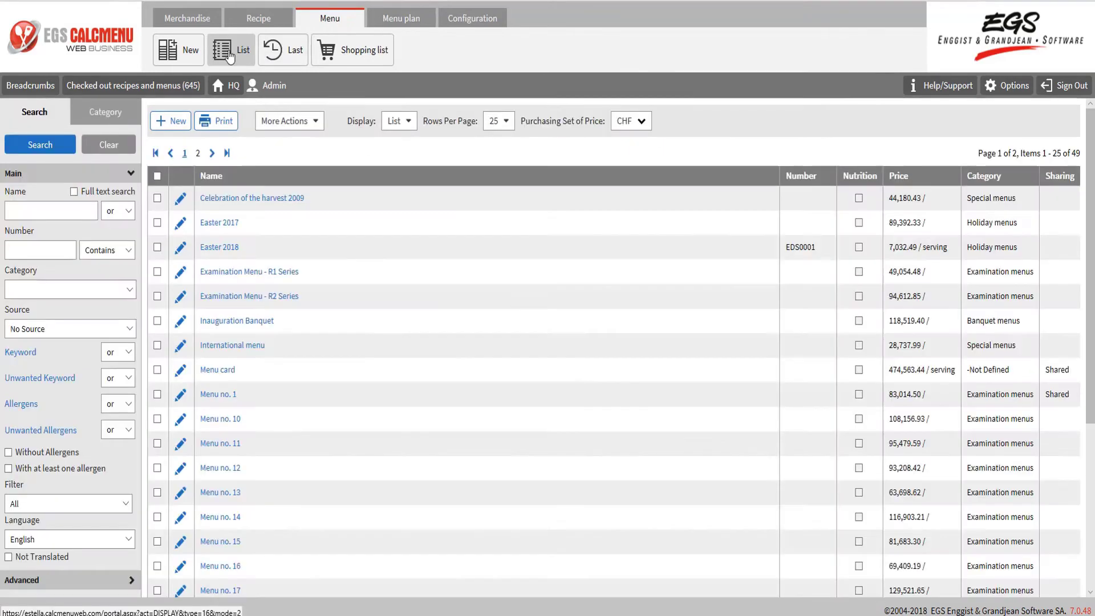
left_click(221, 372)
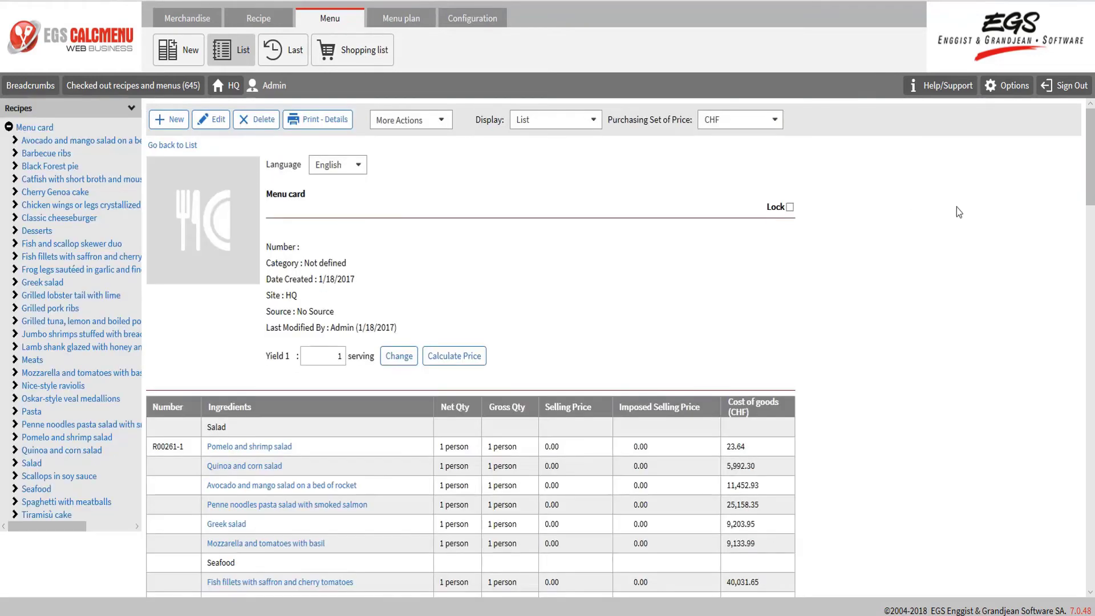
scroll(921, 264, "down", 1)
scroll(920, 264, "down", 3)
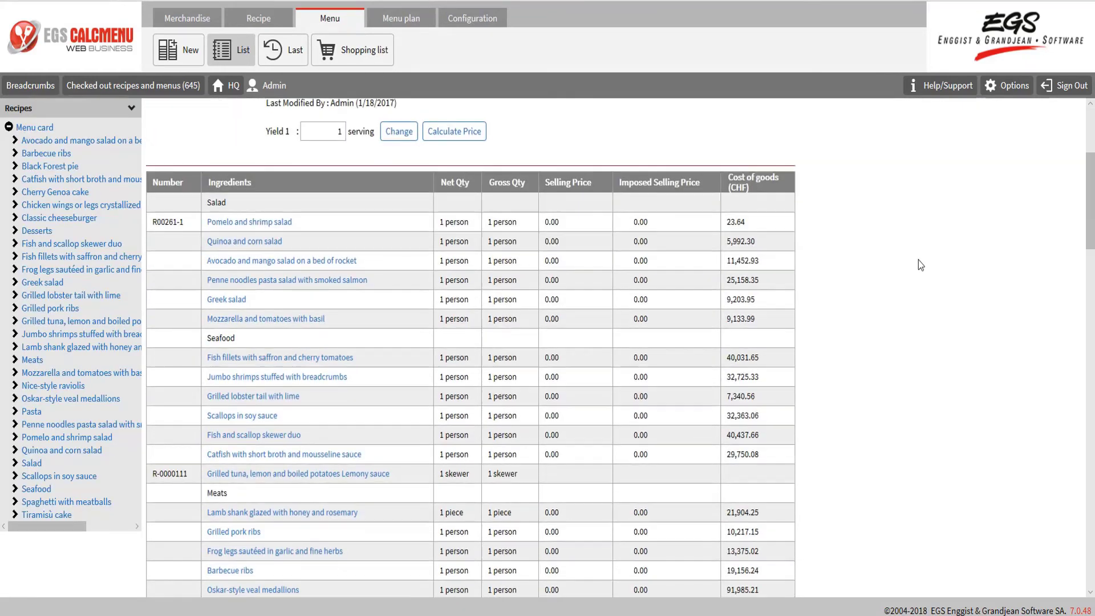
scroll(219, 208, "down", 2)
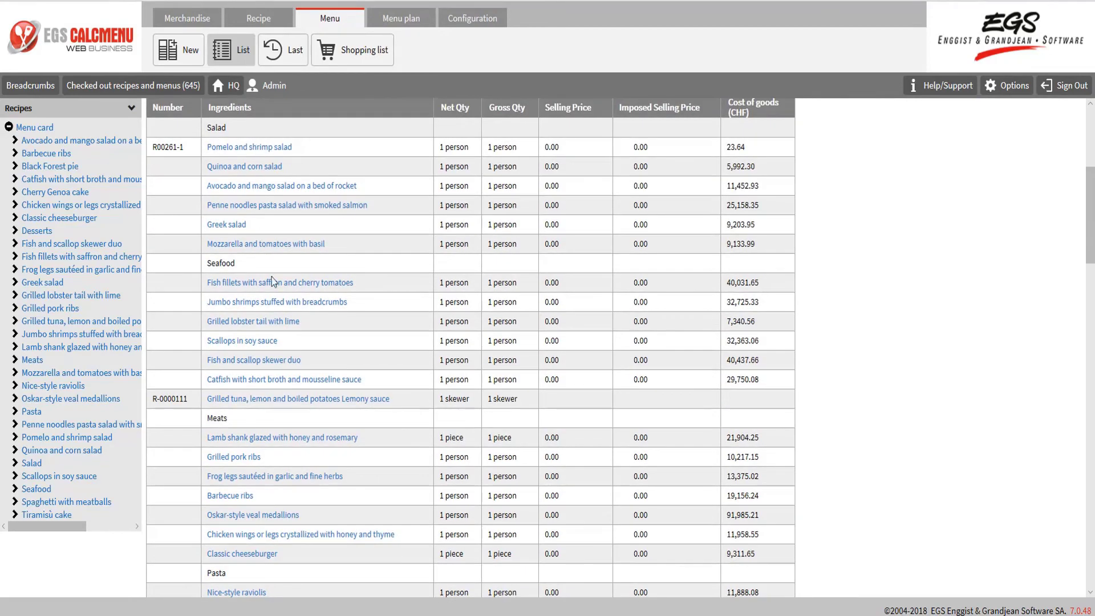
scroll(277, 299, "down", 3)
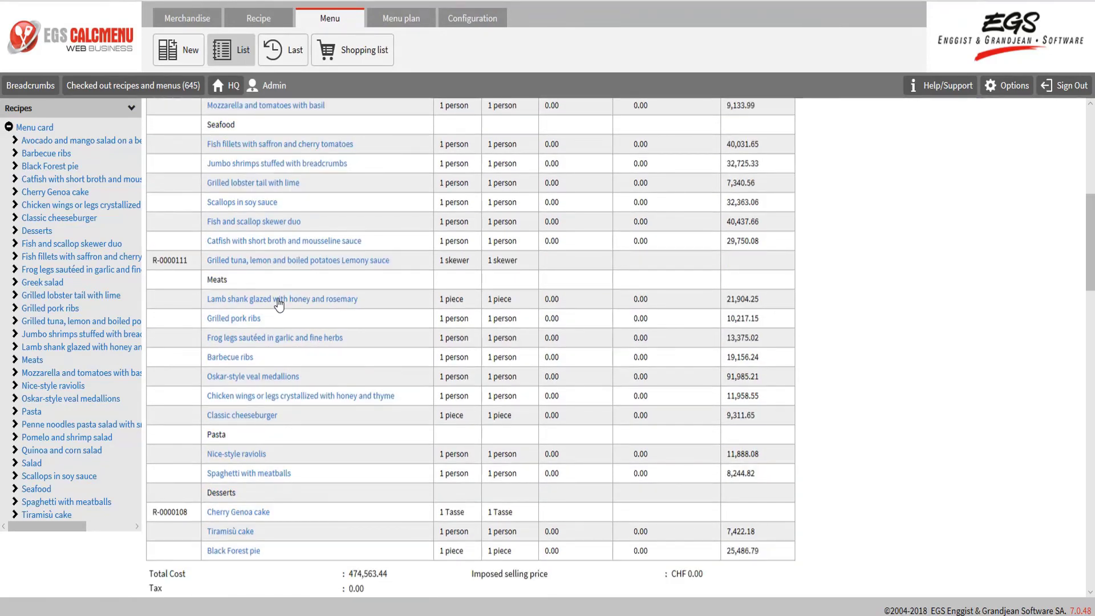
scroll(278, 302, "down", 6)
scroll(278, 302, "up", 8)
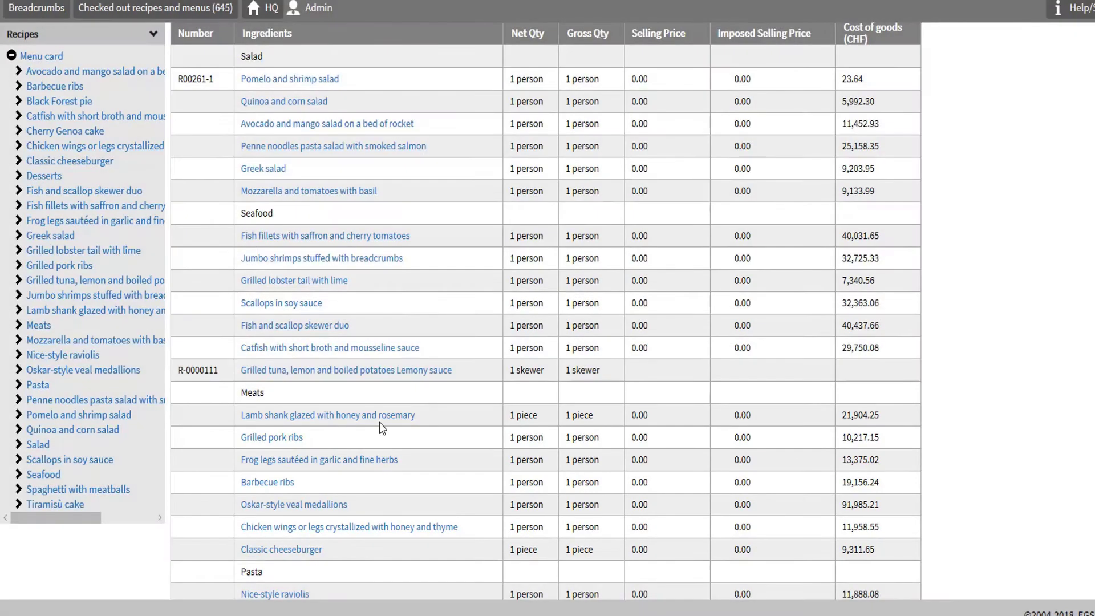
scroll(379, 423, "down", 3)
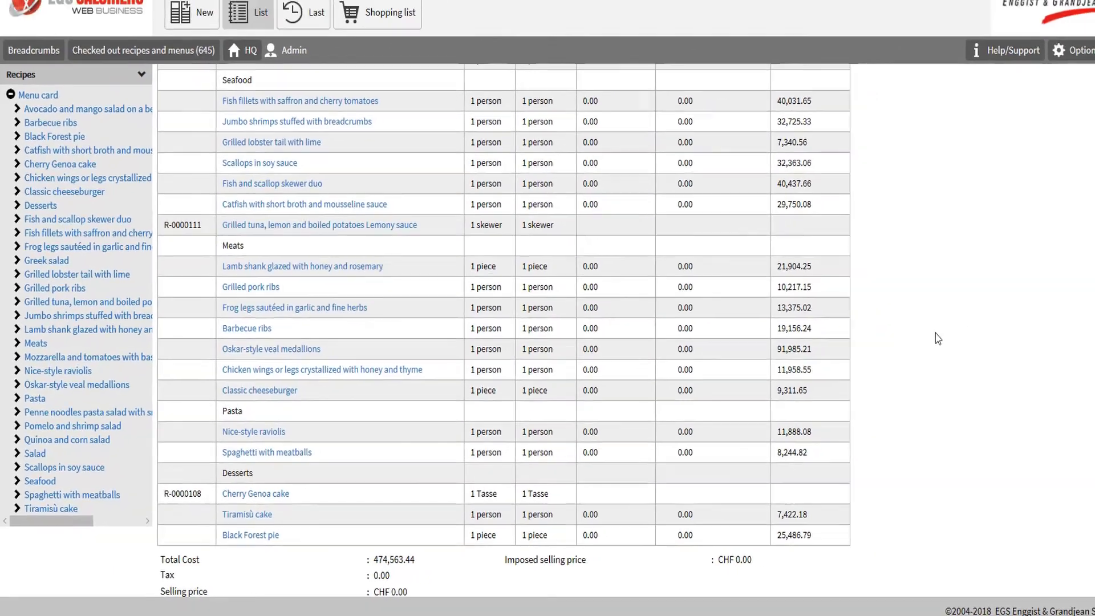
scroll(526, 345, "up", 8)
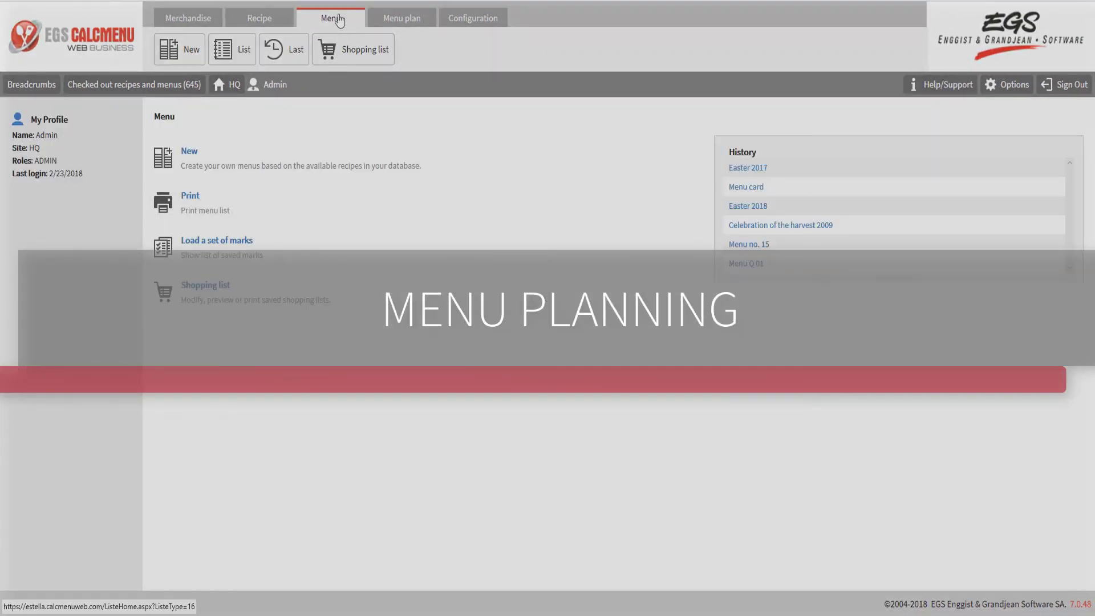
Open 'Plan de menu 2017' from the Menu plan History panel
left_click(402, 25)
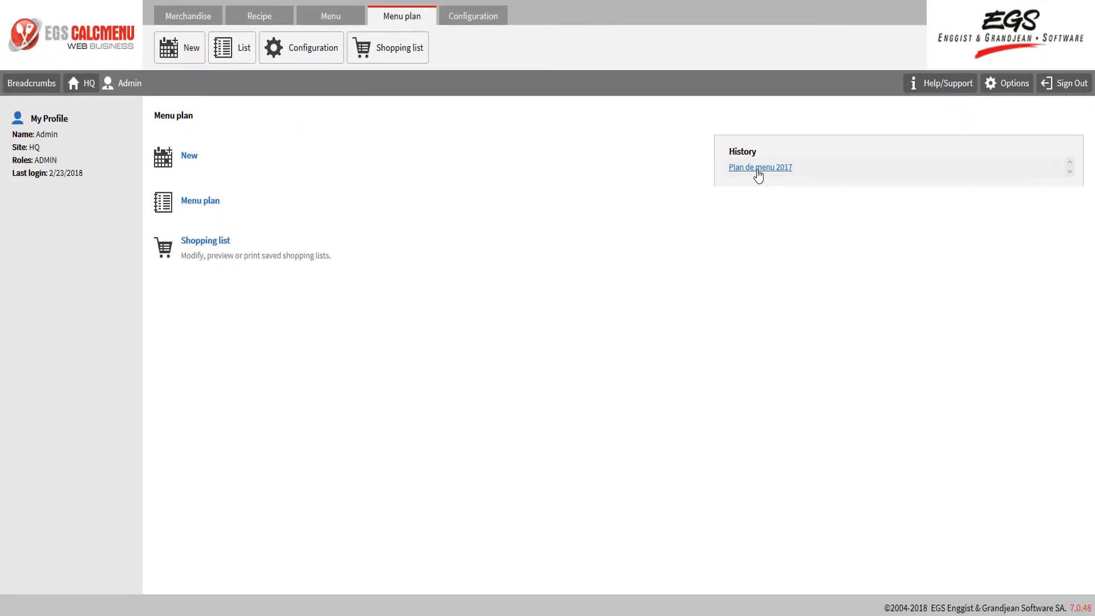
left_click(758, 168)
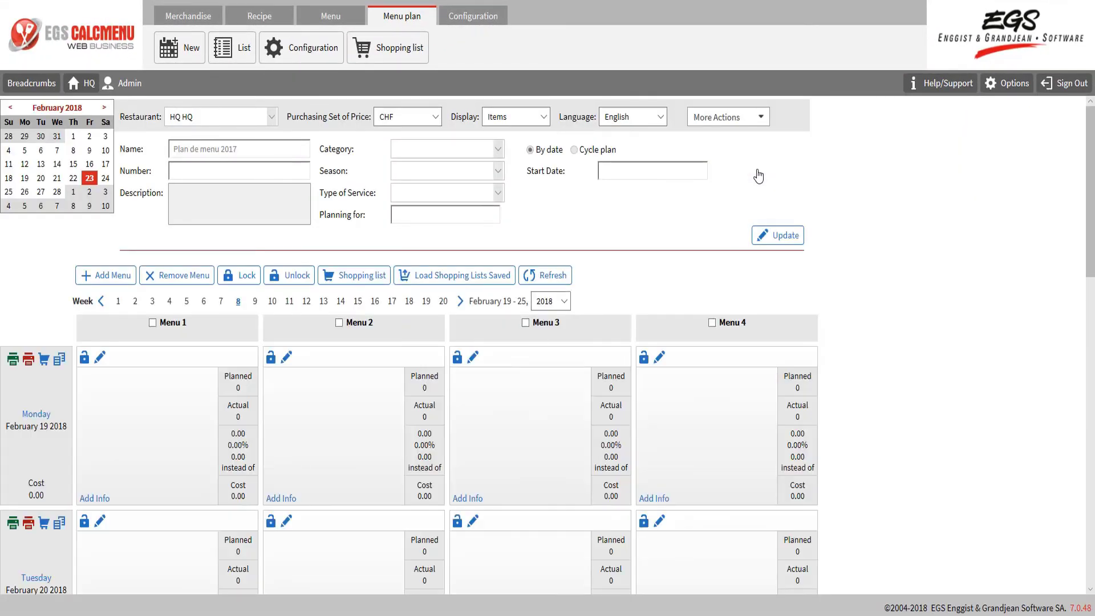
Show week 7 of 2017 and edit Menu 3 for Monday, February 13
left_click(565, 301)
left_click(556, 289)
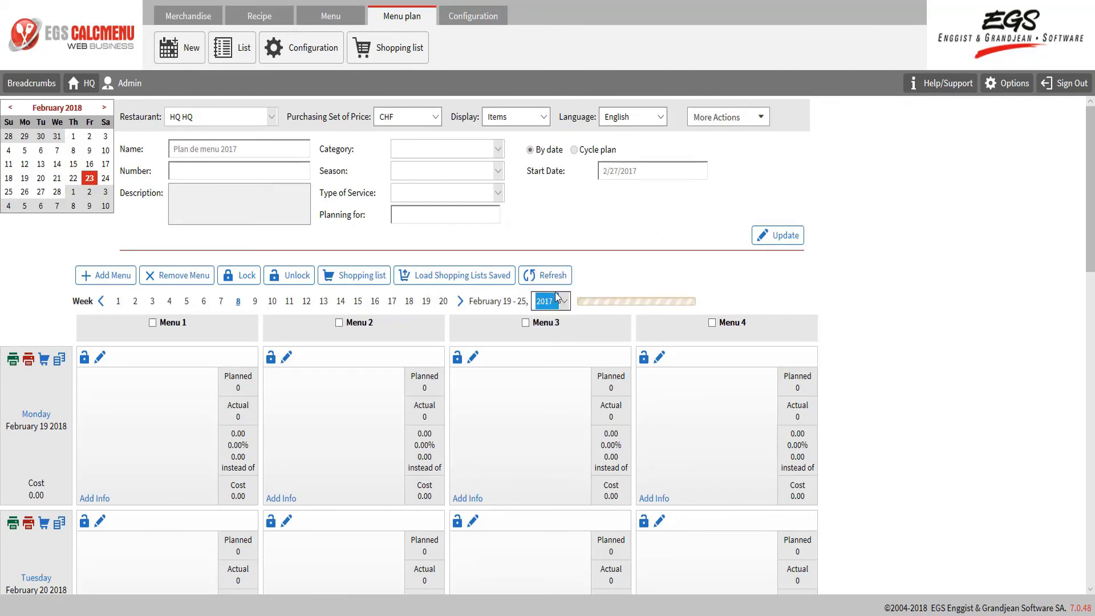
left_click(221, 303)
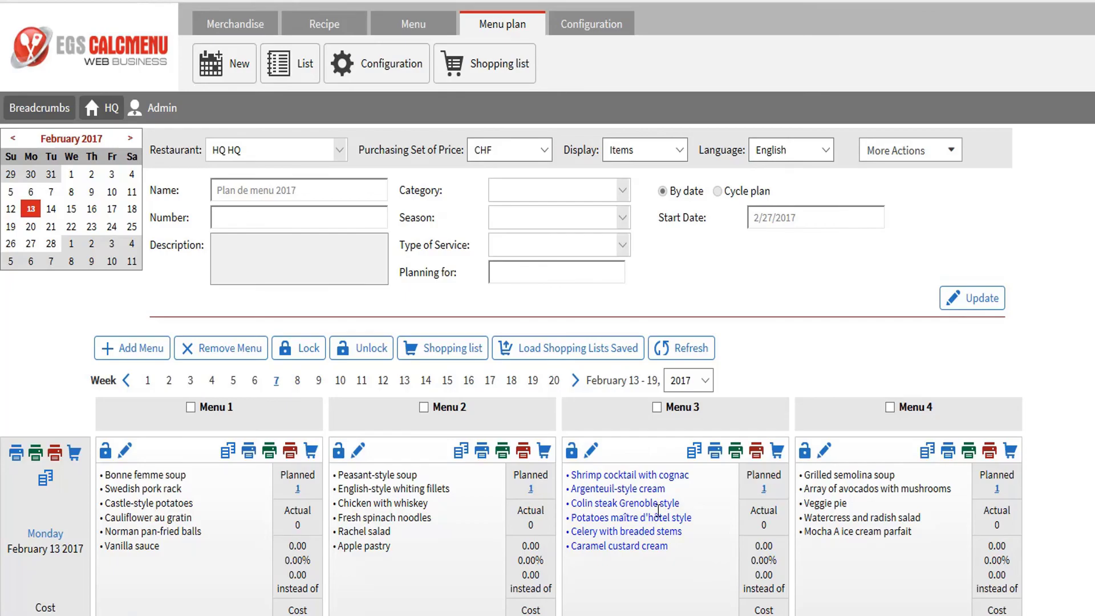
left_click(659, 509)
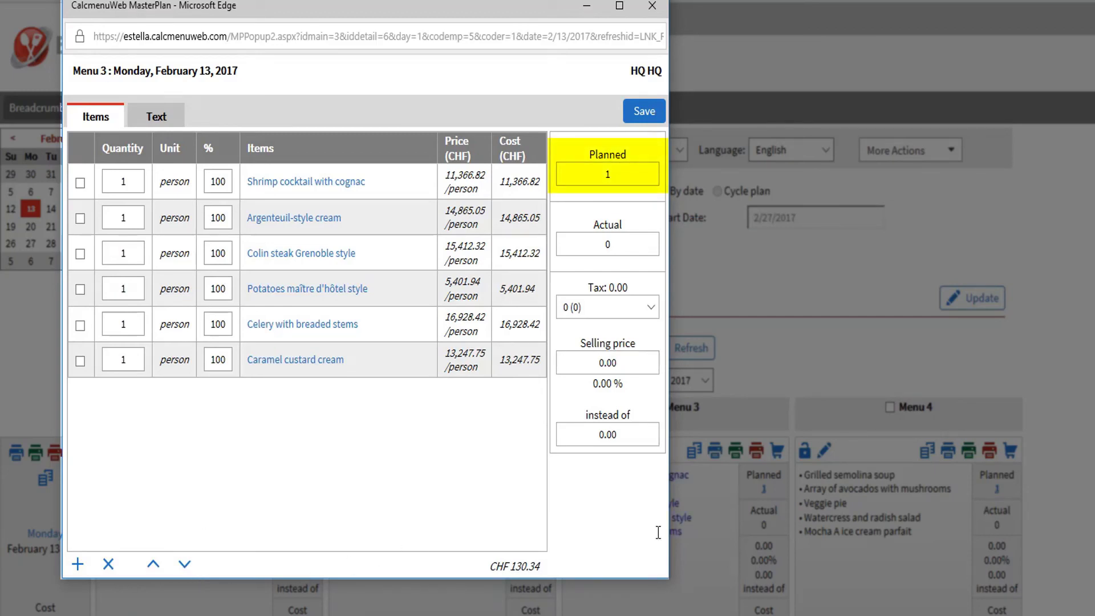
Enter 100 planned and 100 actual sales for Menu 3
left_click(633, 174)
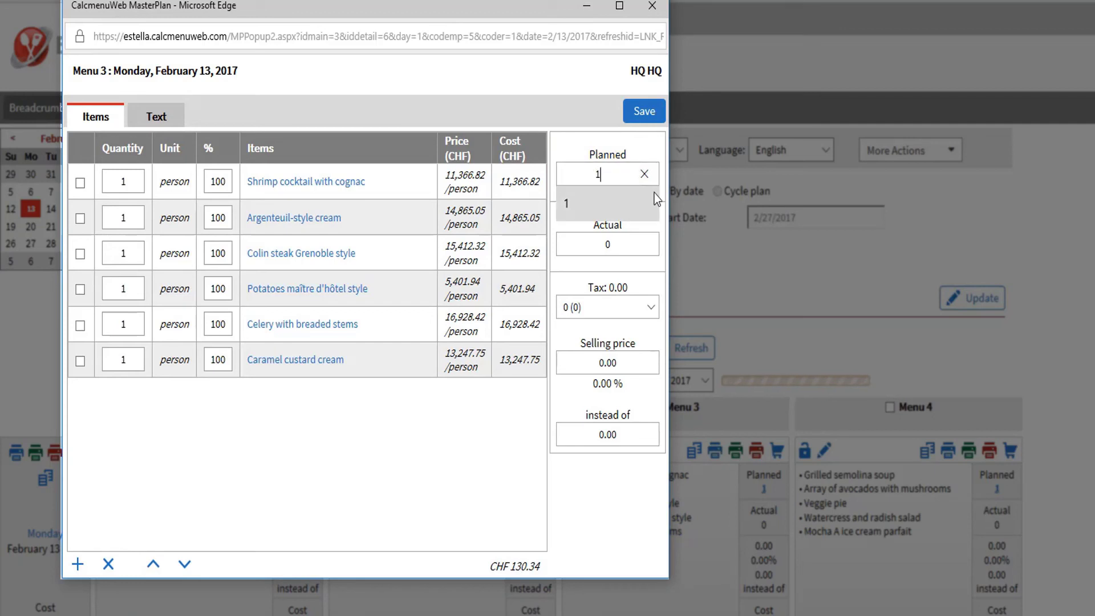
type("00")
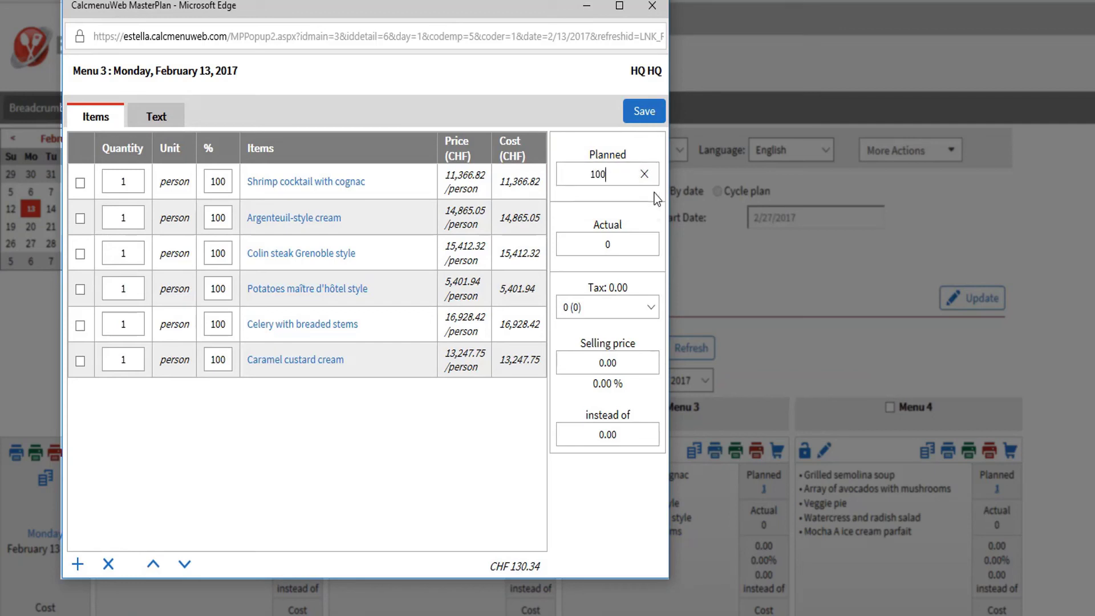
left_click(622, 246)
key("BackSpace")
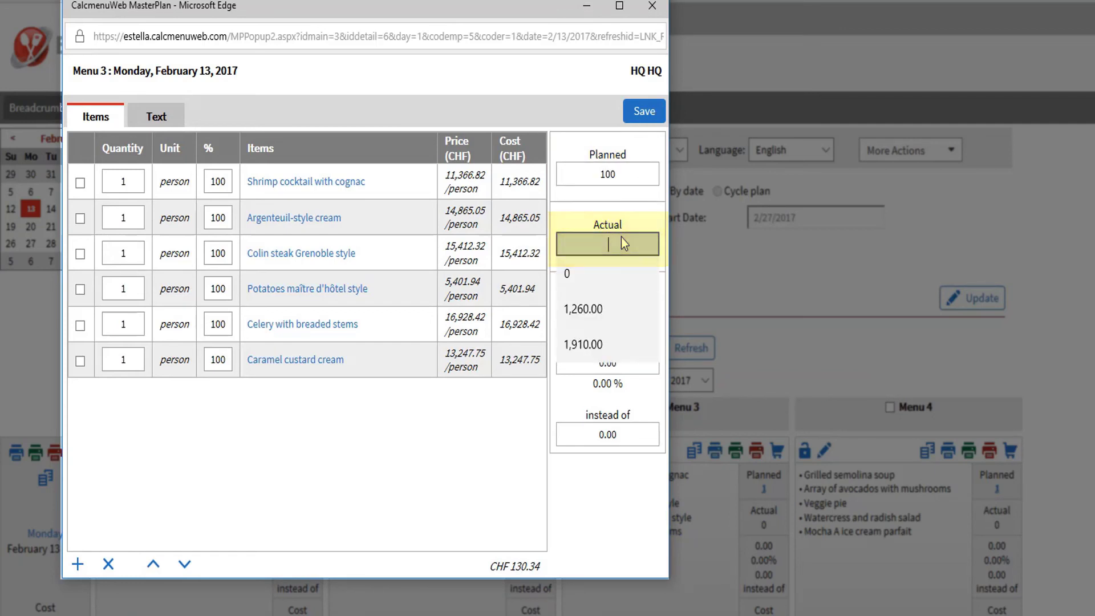
type("100")
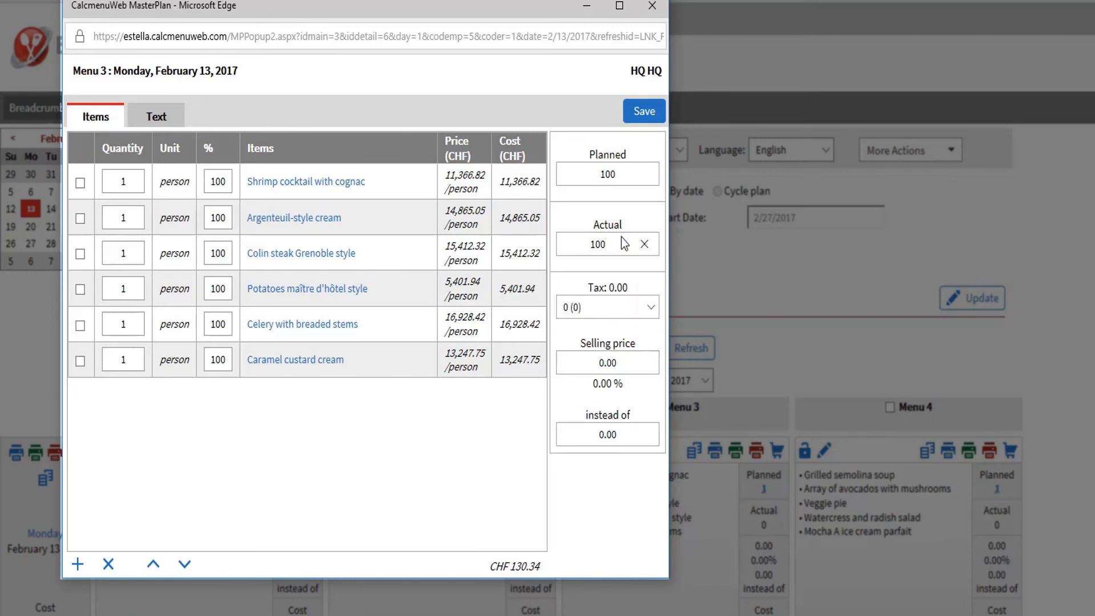
Set Menu 3's selling price to 250.00 instead of 130.00
left_click(639, 369)
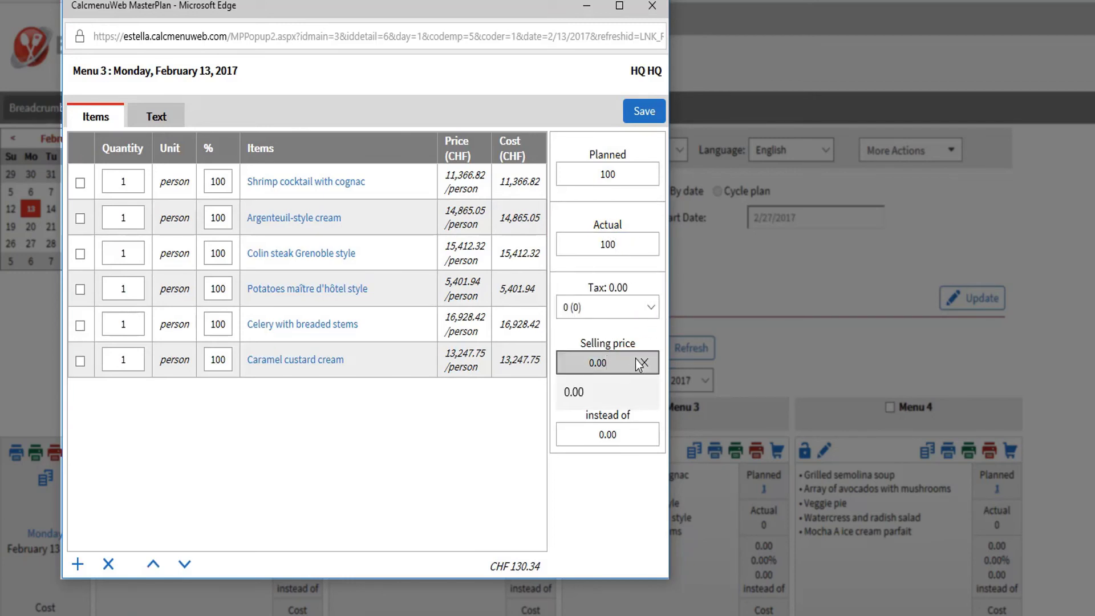
key("BackSpace")
key("BackSpace")
key("BackSpace")
key("BackSpace")
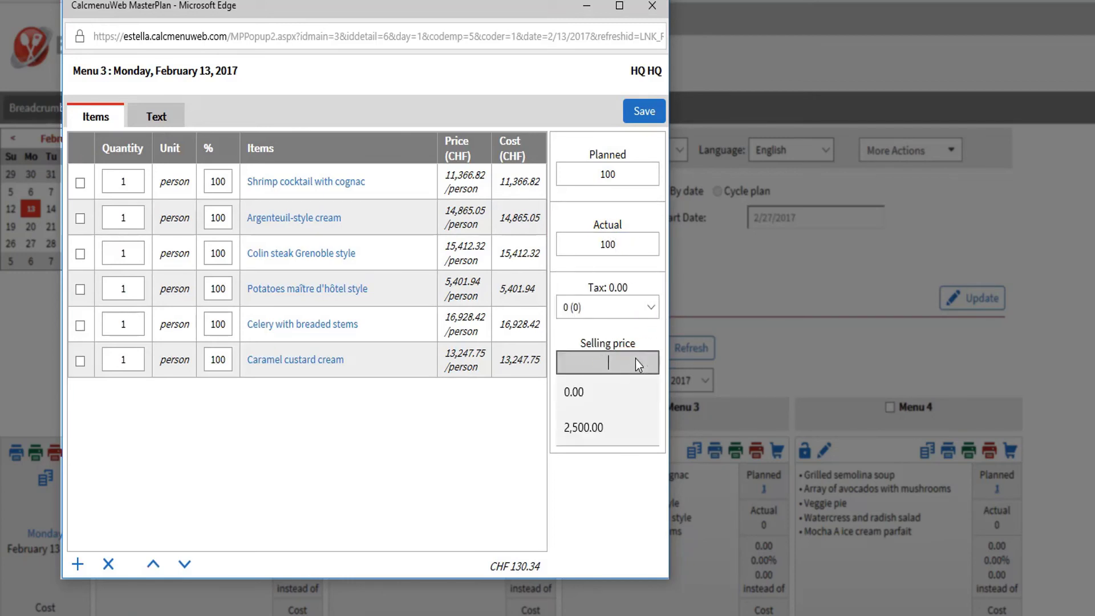
type("250.00")
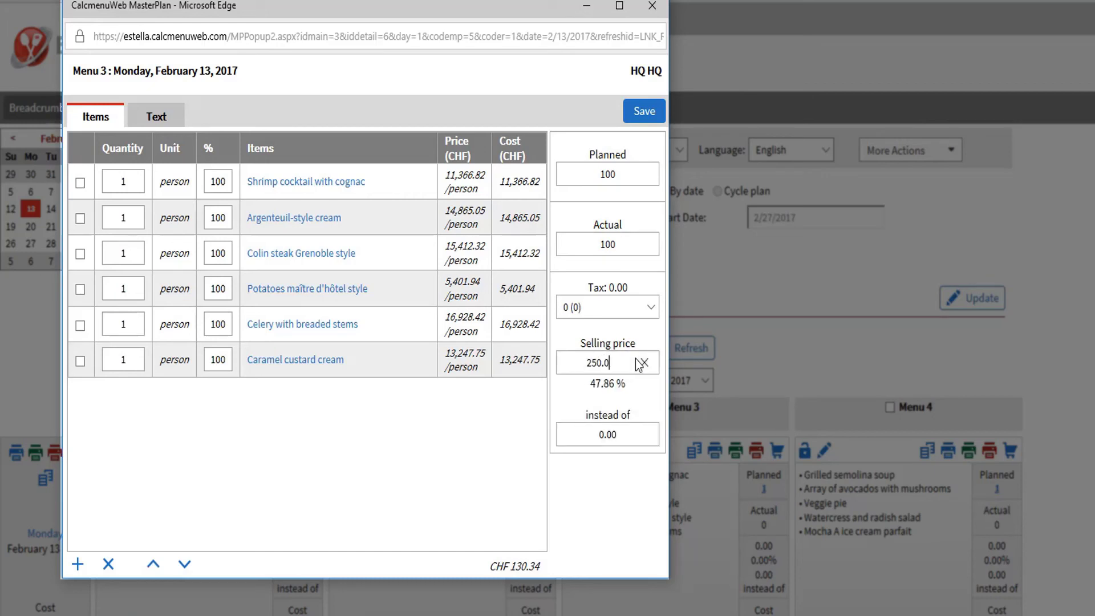
left_click(640, 440)
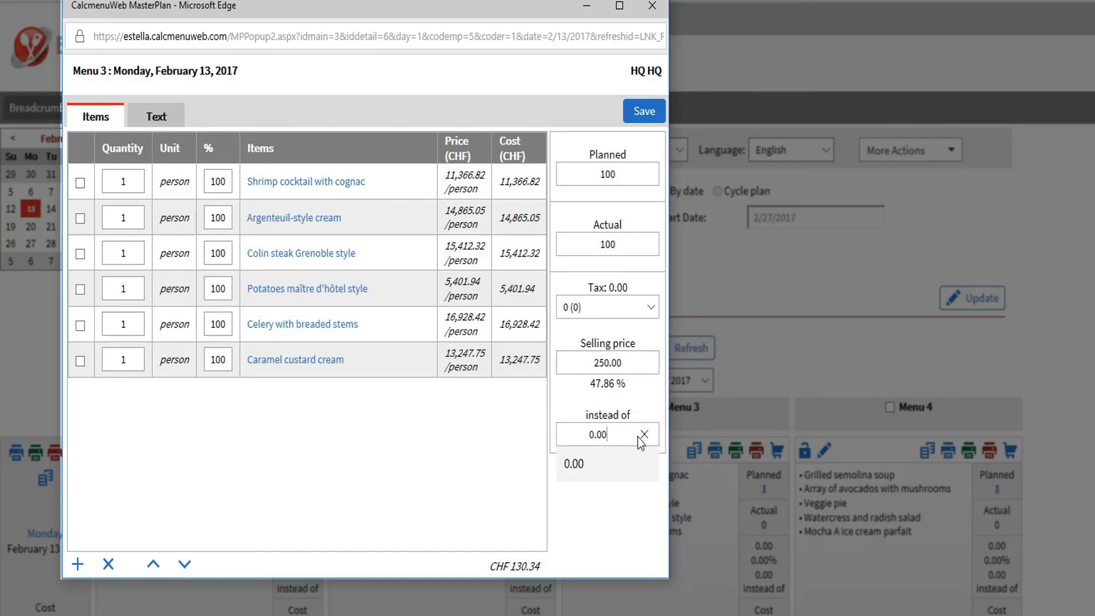
key("BackSpace")
key("BackSpace")
key("BackSpace")
key("BackSpace")
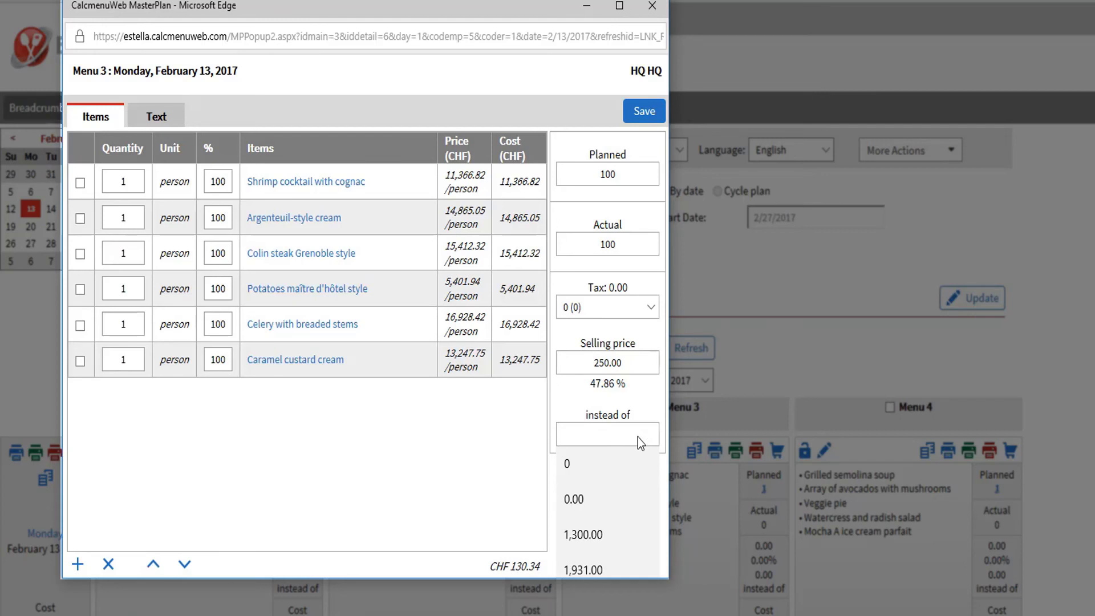
type("130.00")
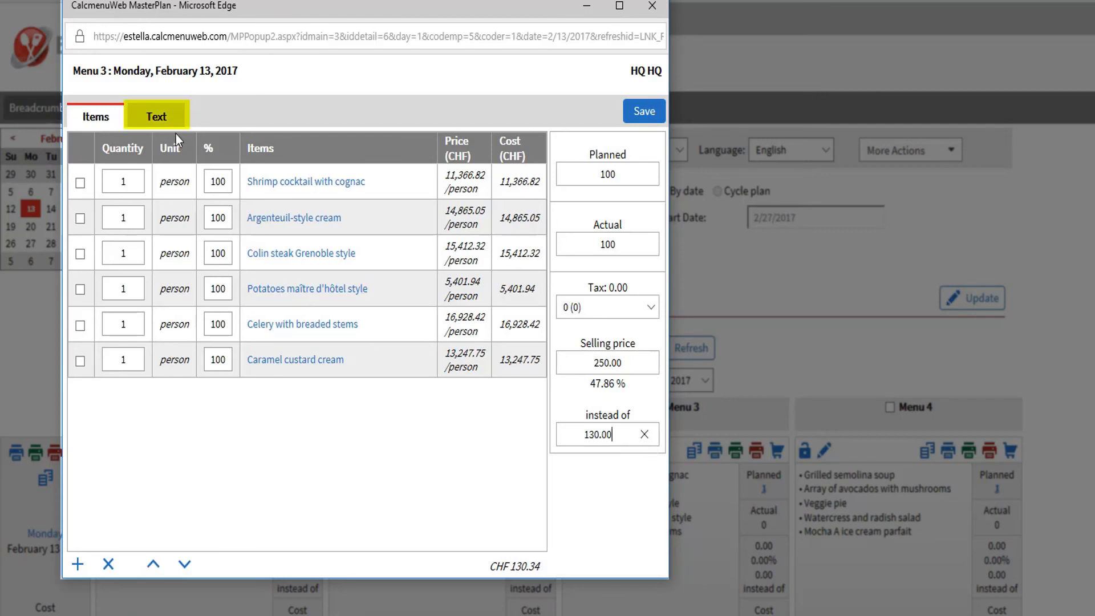
Check the Heading and Origin text fields, then save Menu 3 and close its window
left_click(168, 118)
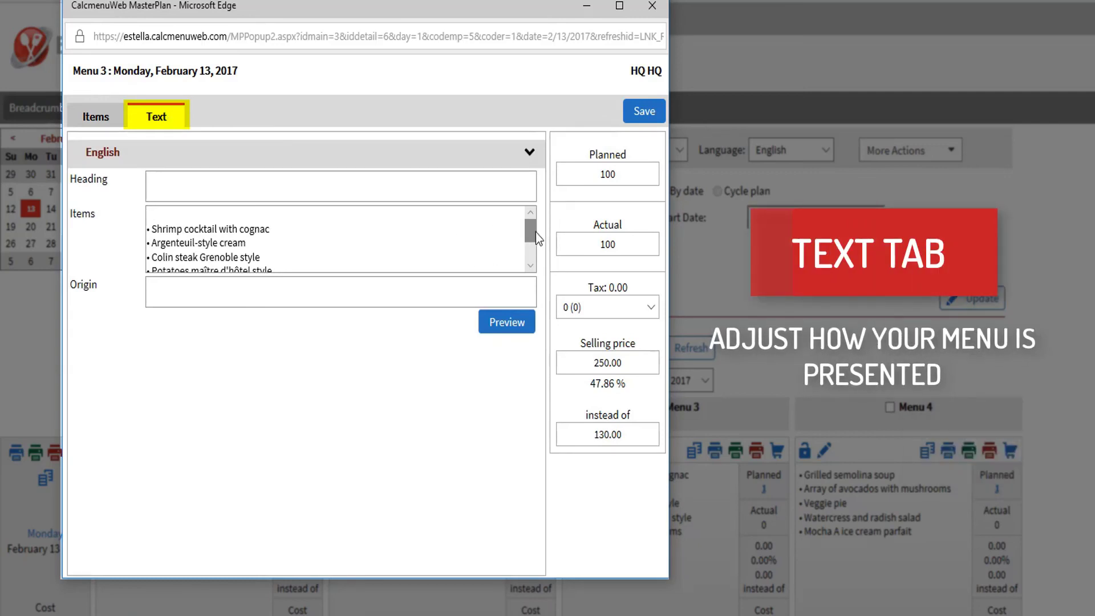
left_click_drag(532, 233, 532, 247)
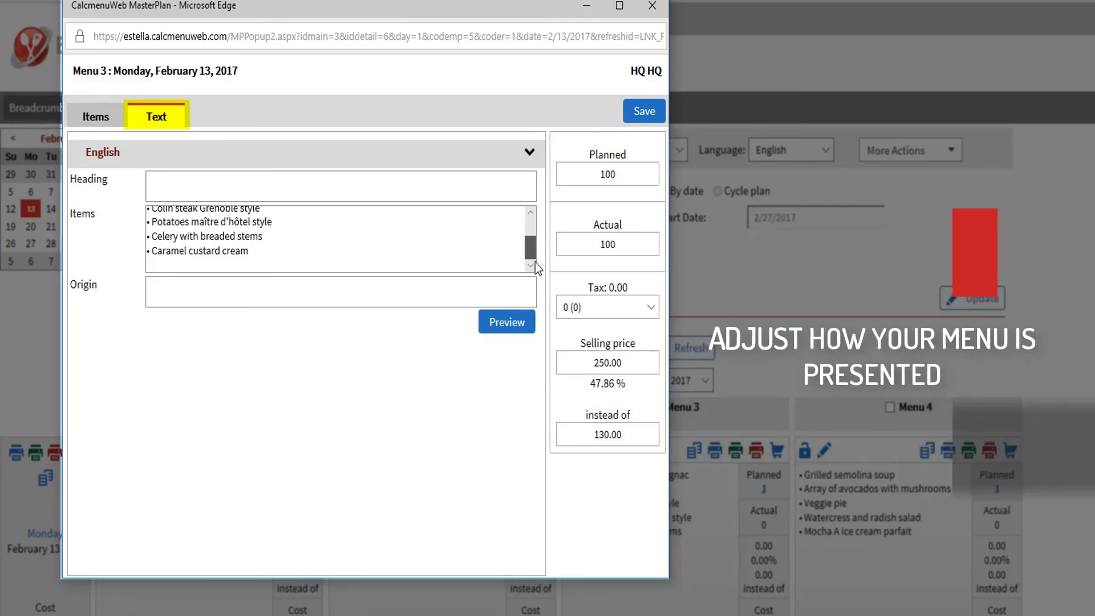
left_click(399, 181)
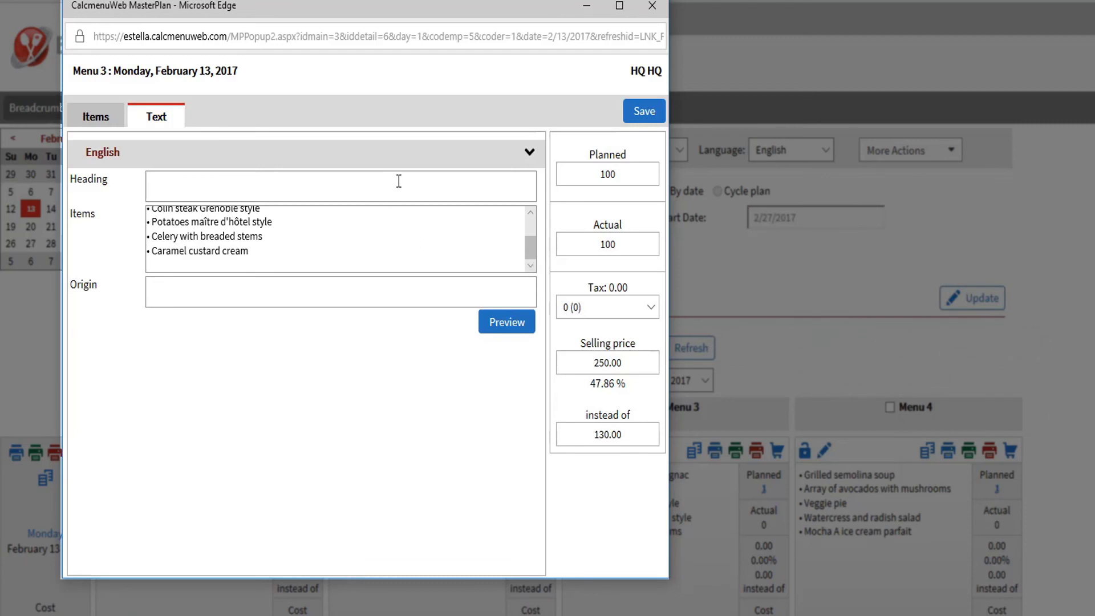
left_click(424, 284)
left_click(652, 120)
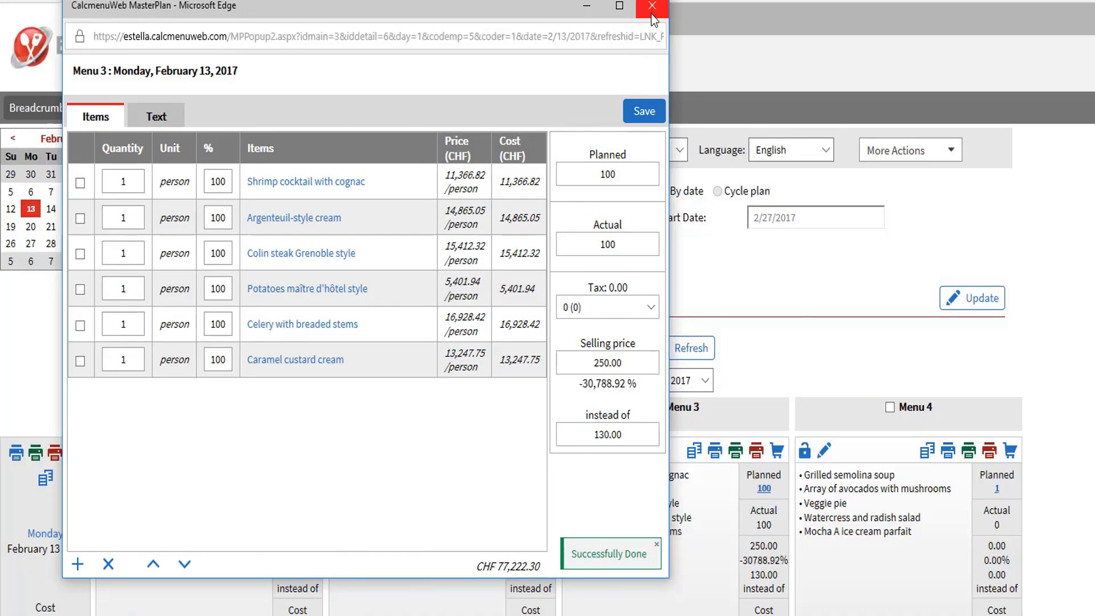
left_click(652, 6)
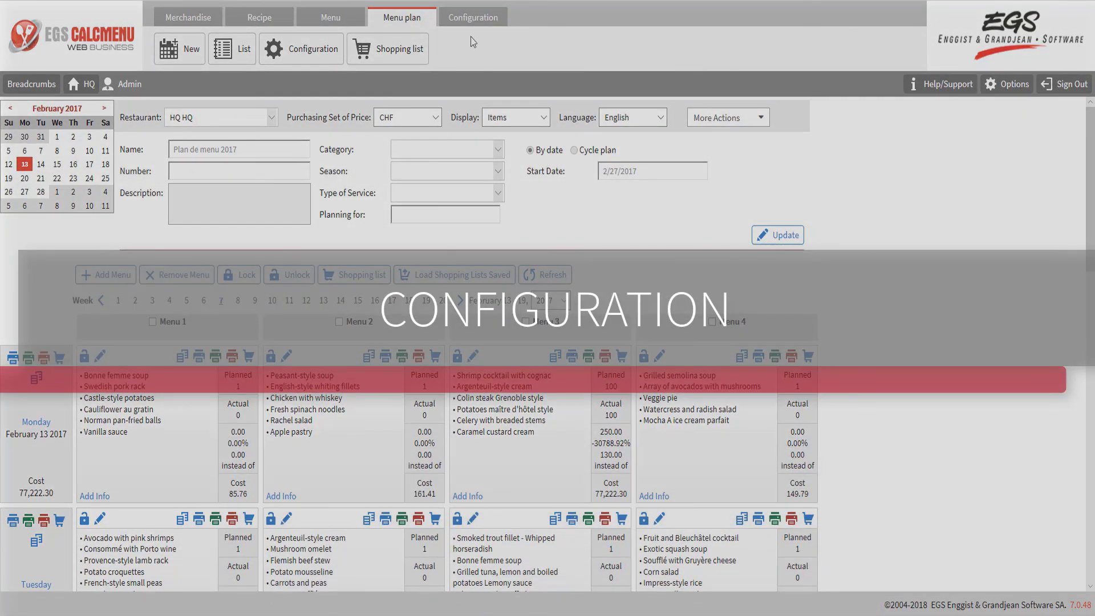
In Configuration, look over the Units list, then go back to System and open Roles
left_click(473, 17)
scroll(328, 374, "down", 2)
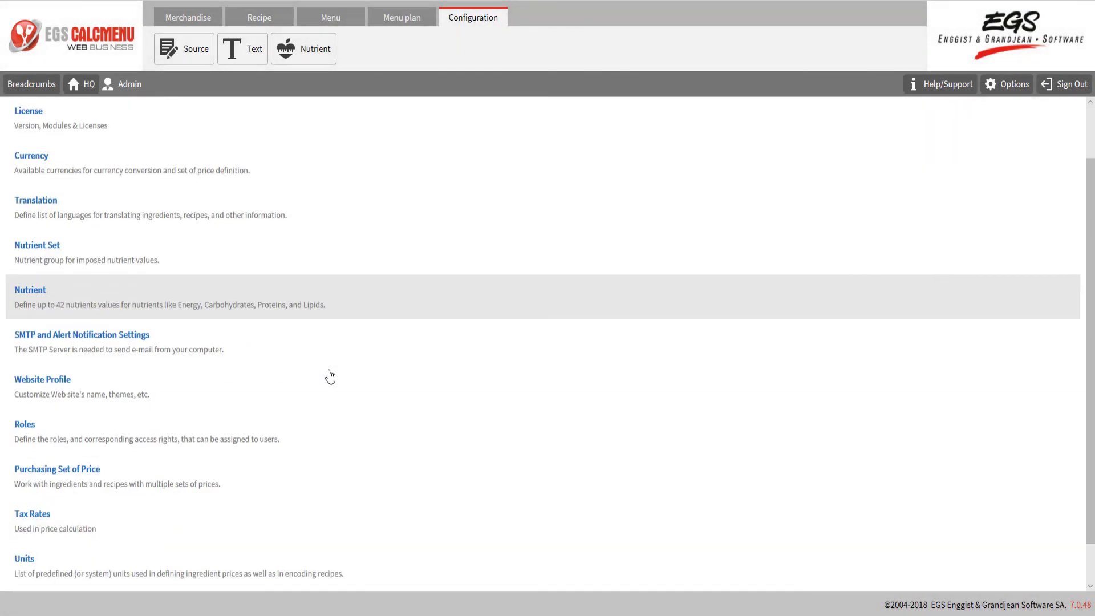
left_click(411, 522)
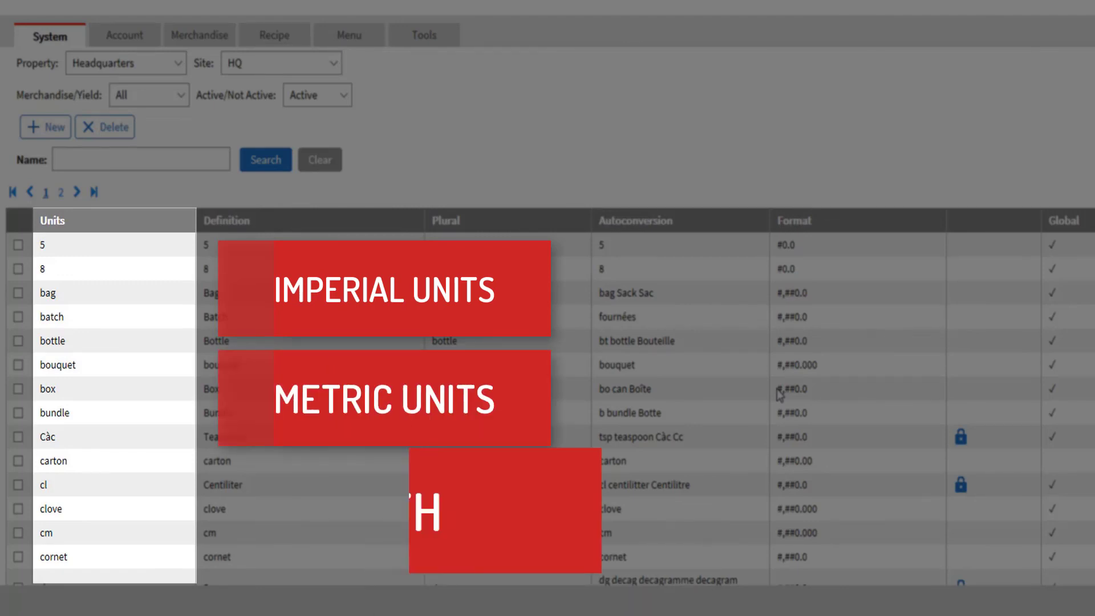
scroll(775, 389, "down", 5)
scroll(775, 389, "up", 5)
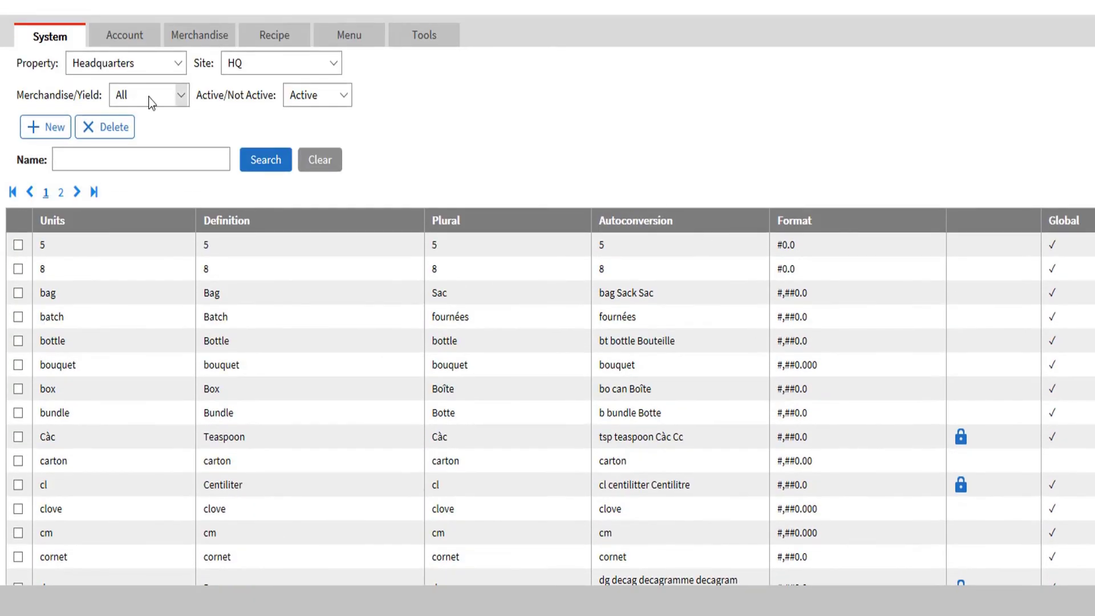
left_click(81, 41)
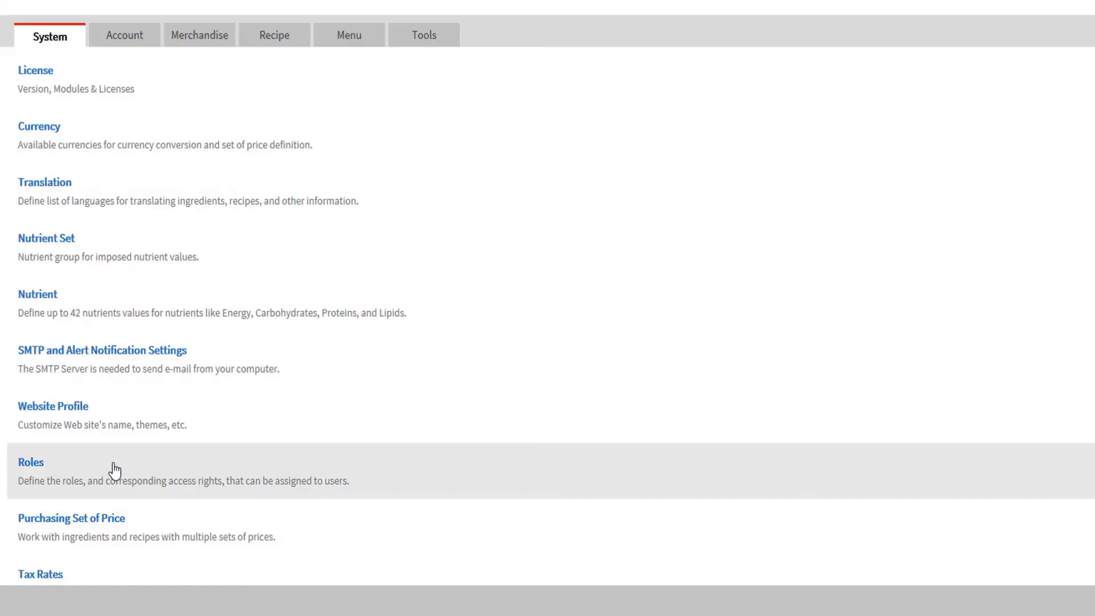
left_click(110, 471)
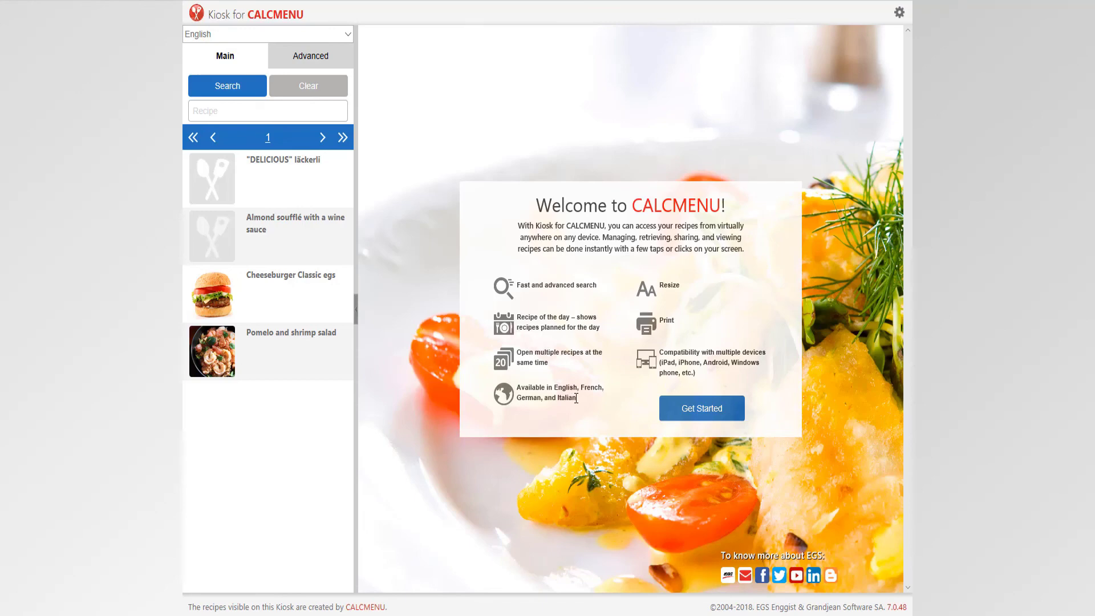
Open the Pomelo and shrimp salad and rescale it from 10 to 20 persons (shrimp becomes 2,400 g)
left_click(336, 340)
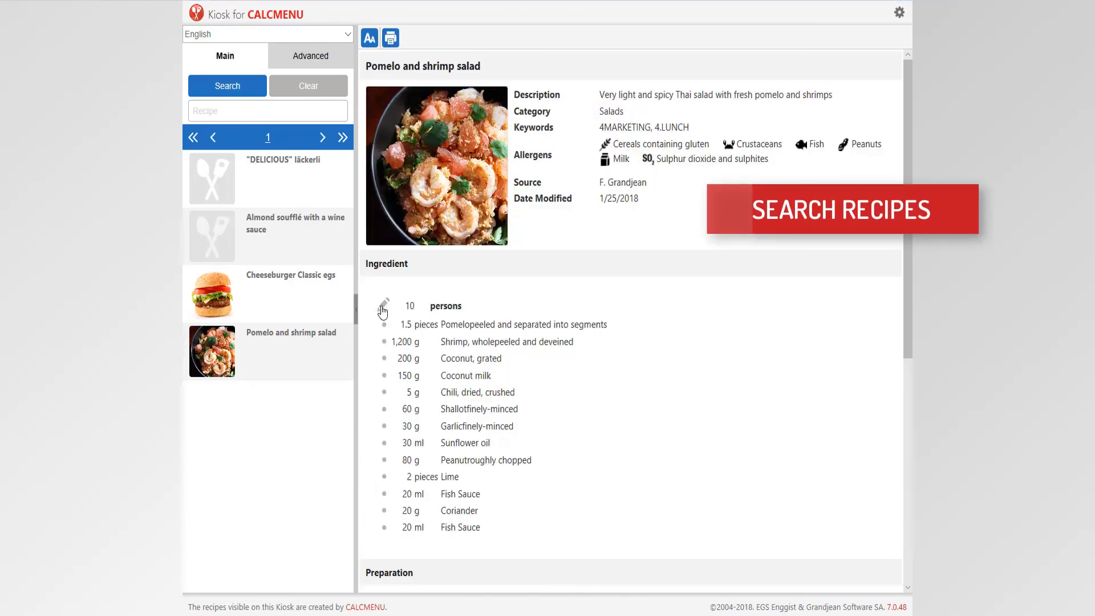
left_click(382, 308)
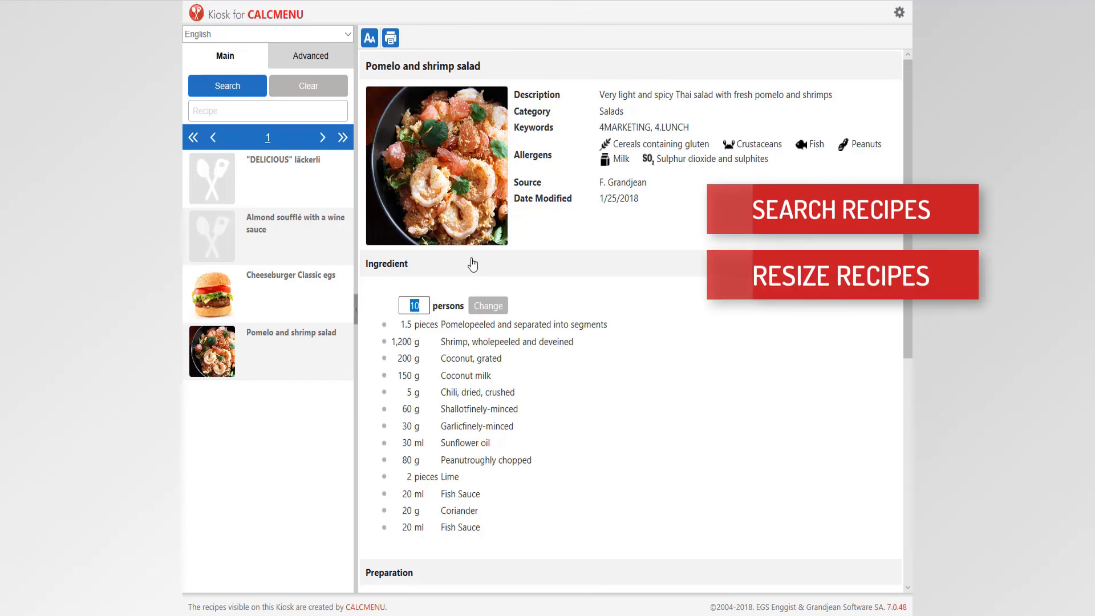
type("20")
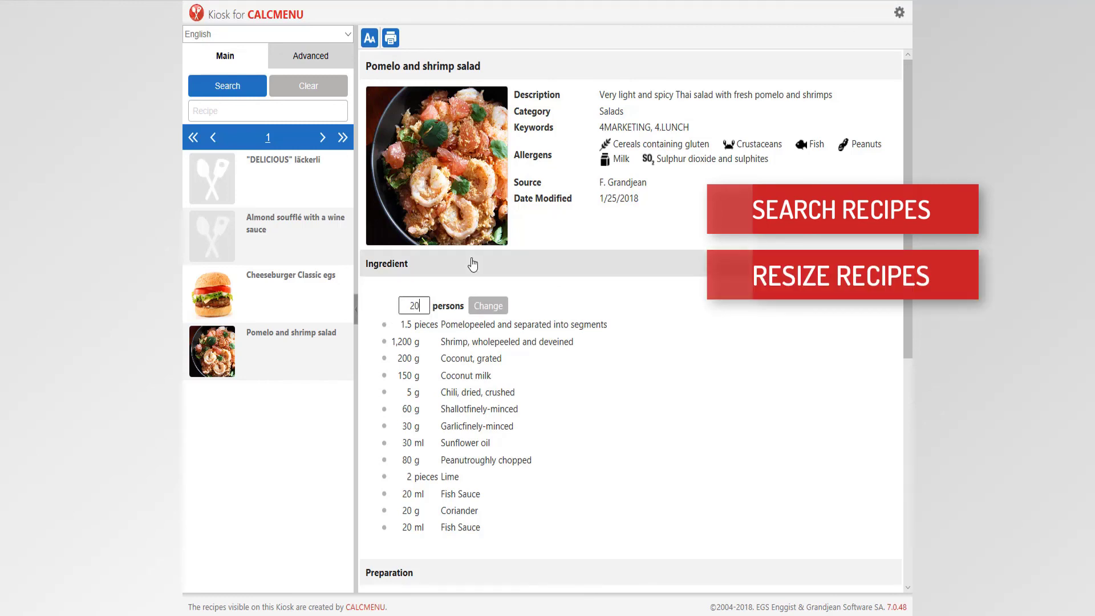
left_click(489, 307)
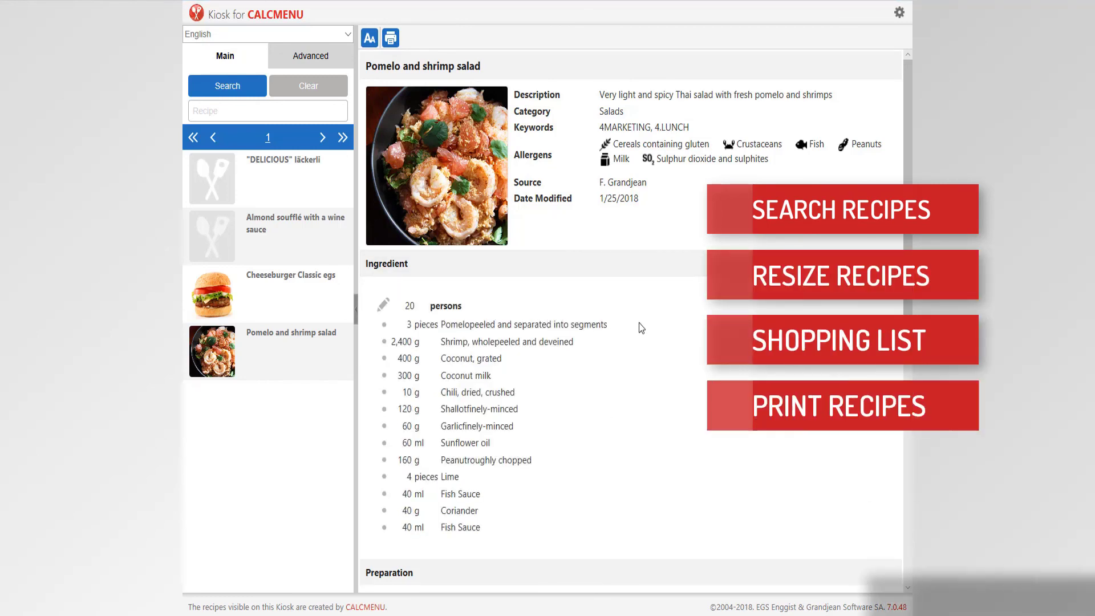
scroll(711, 333, "down", 5)
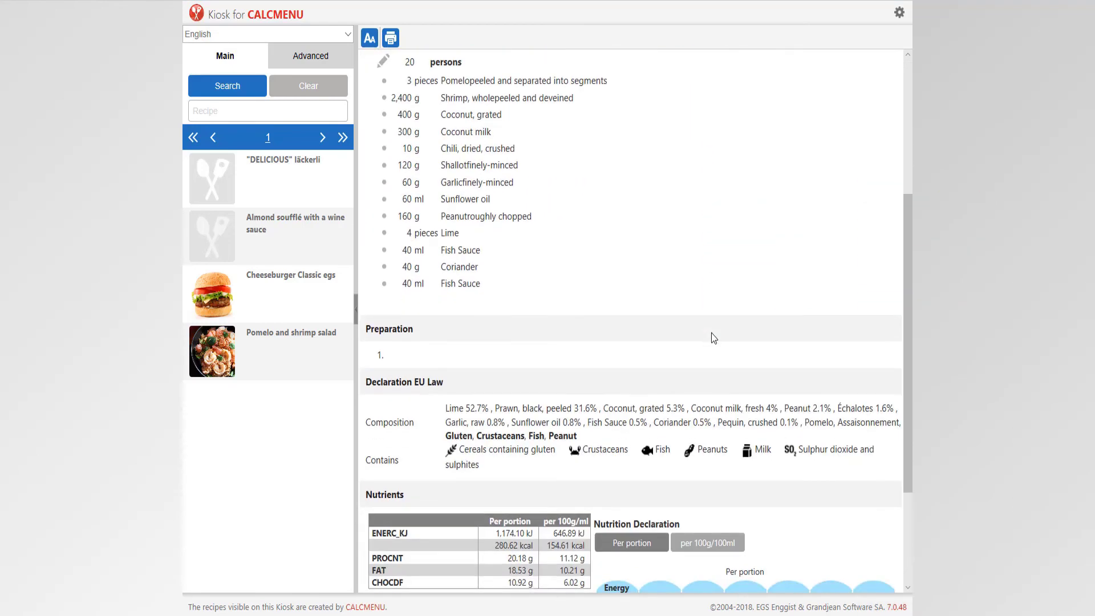
scroll(714, 338, "down", 1)
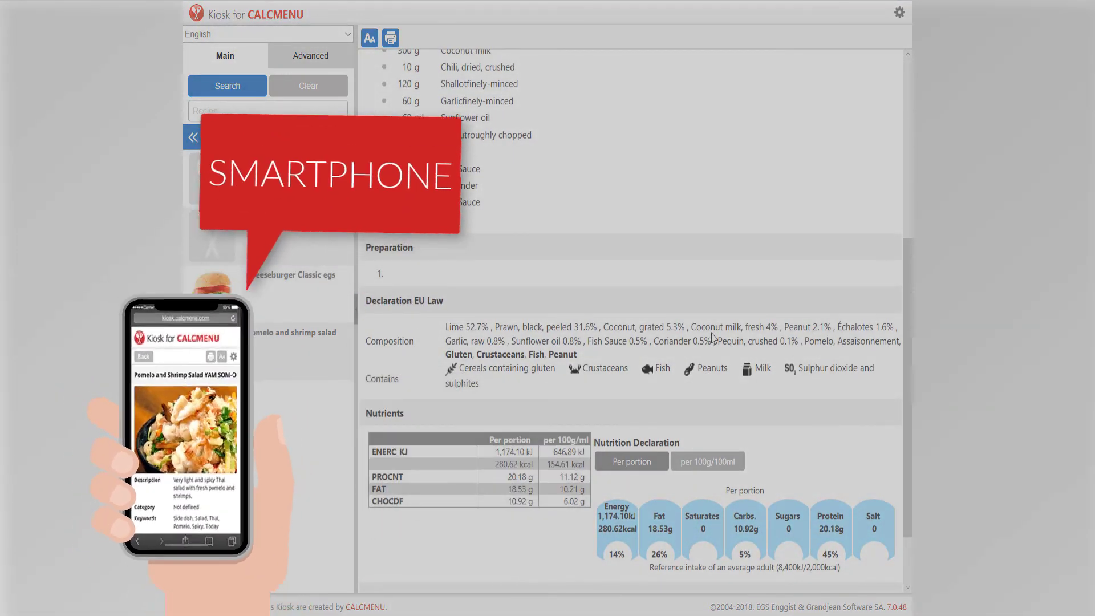
scroll(713, 336, "up", 6)
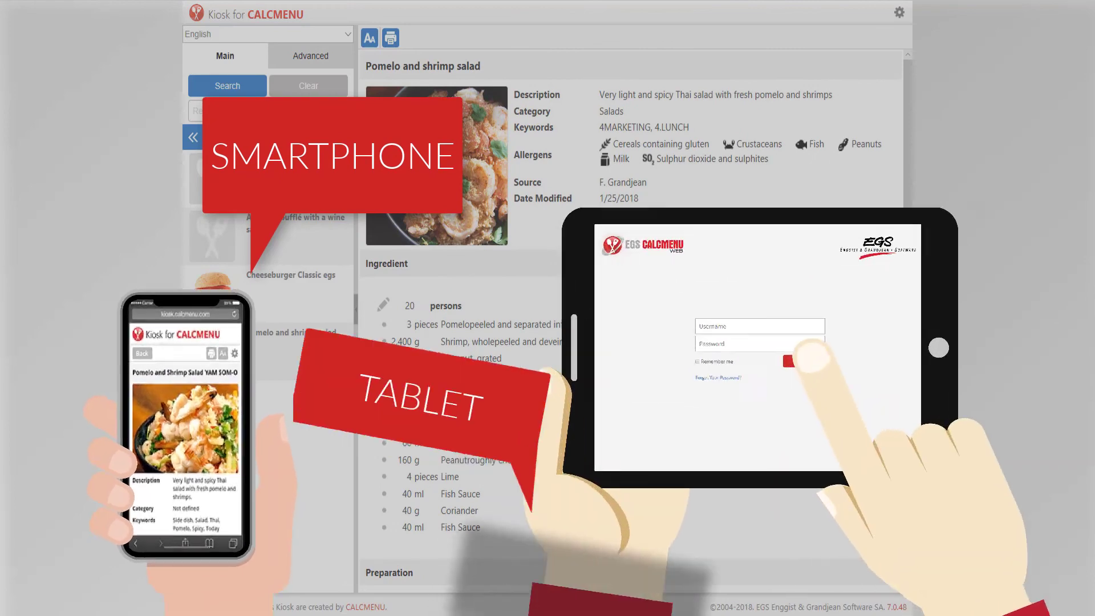